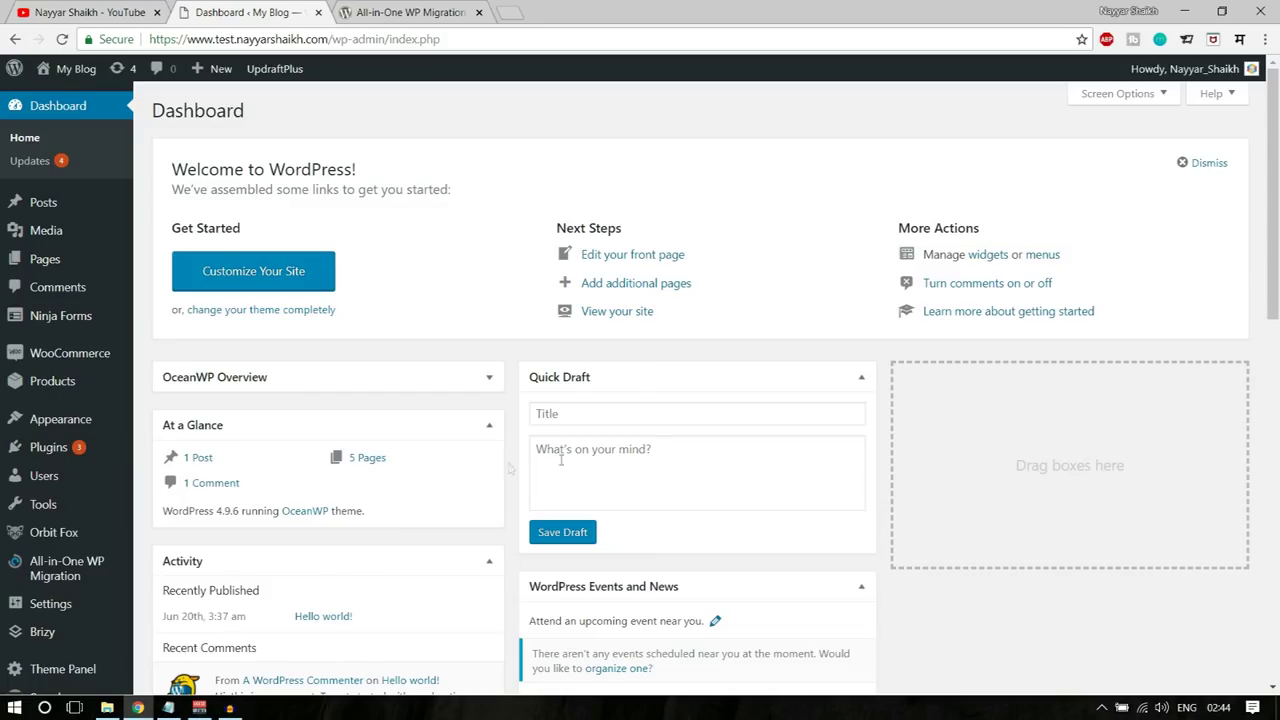
Step: Start exporting the site to a file with All-in-One WP Migration, and stop the export while it is archiving
{"action": "scroll", "coordinate": [100, 420], "scroll_direction": "down", "scroll_amount": 2}
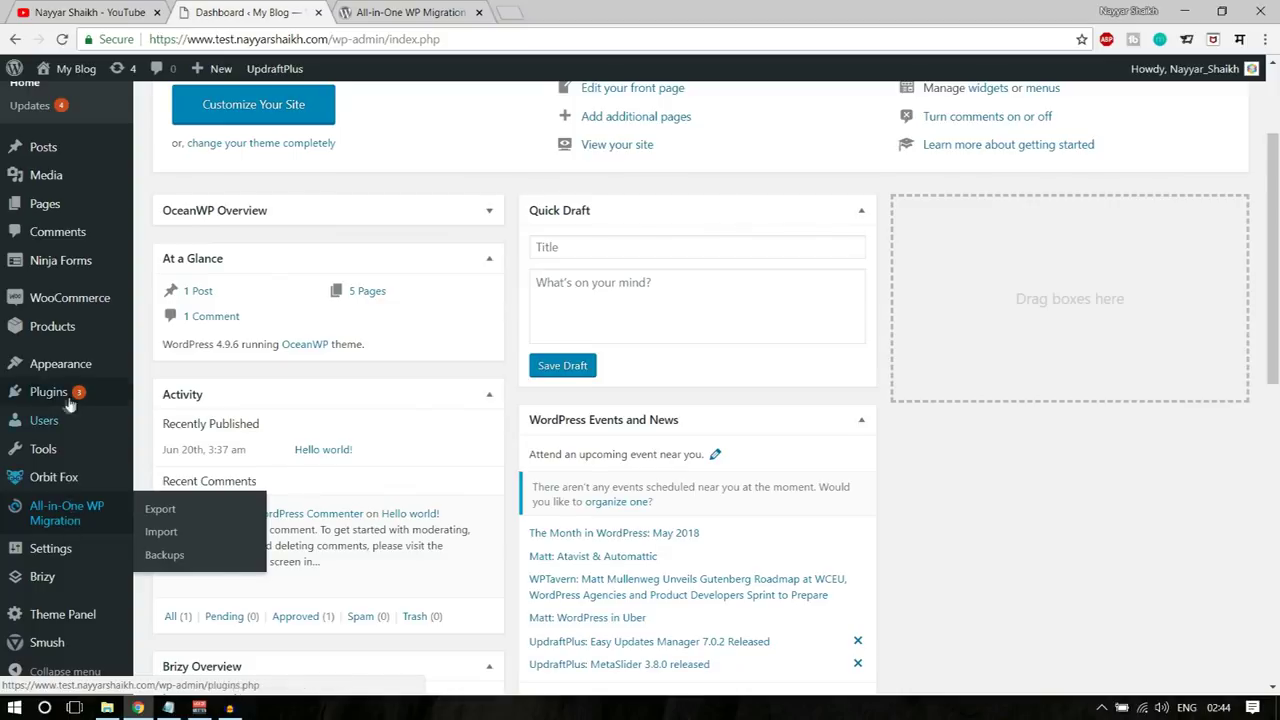
{"action": "mouse_move", "coordinate": [55, 527]}
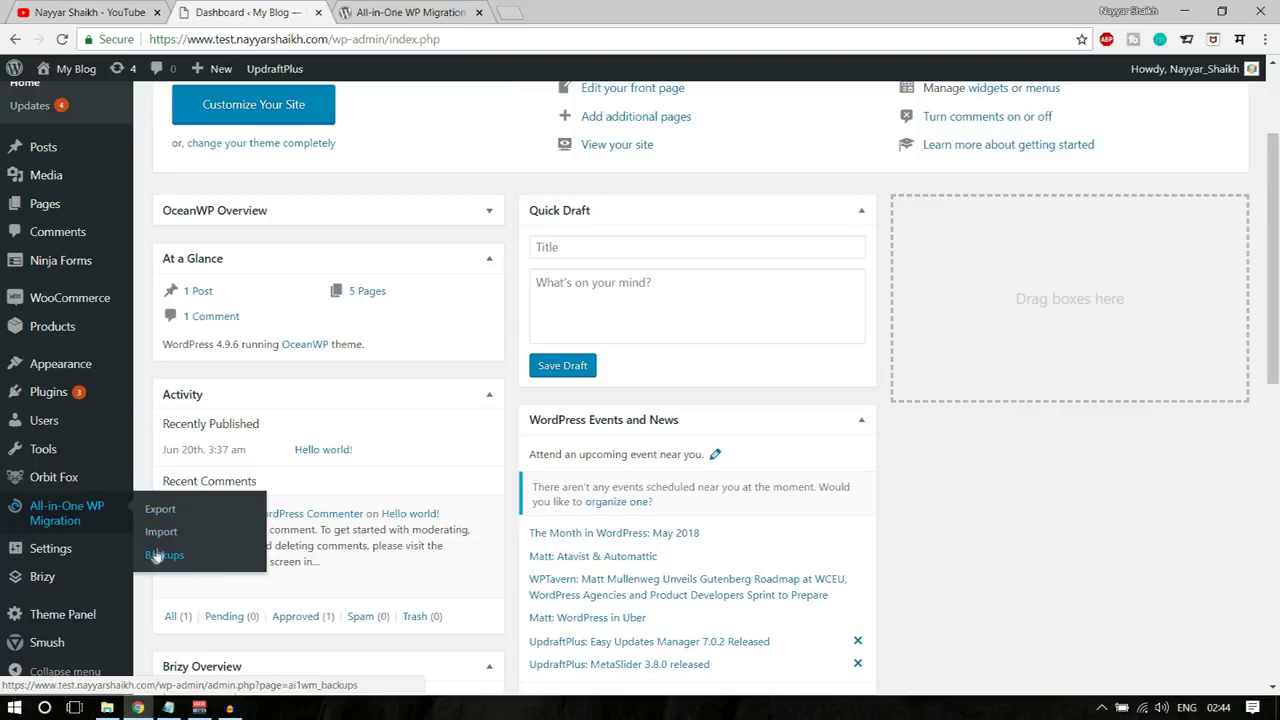
{"action": "left_click", "coordinate": [159, 512]}
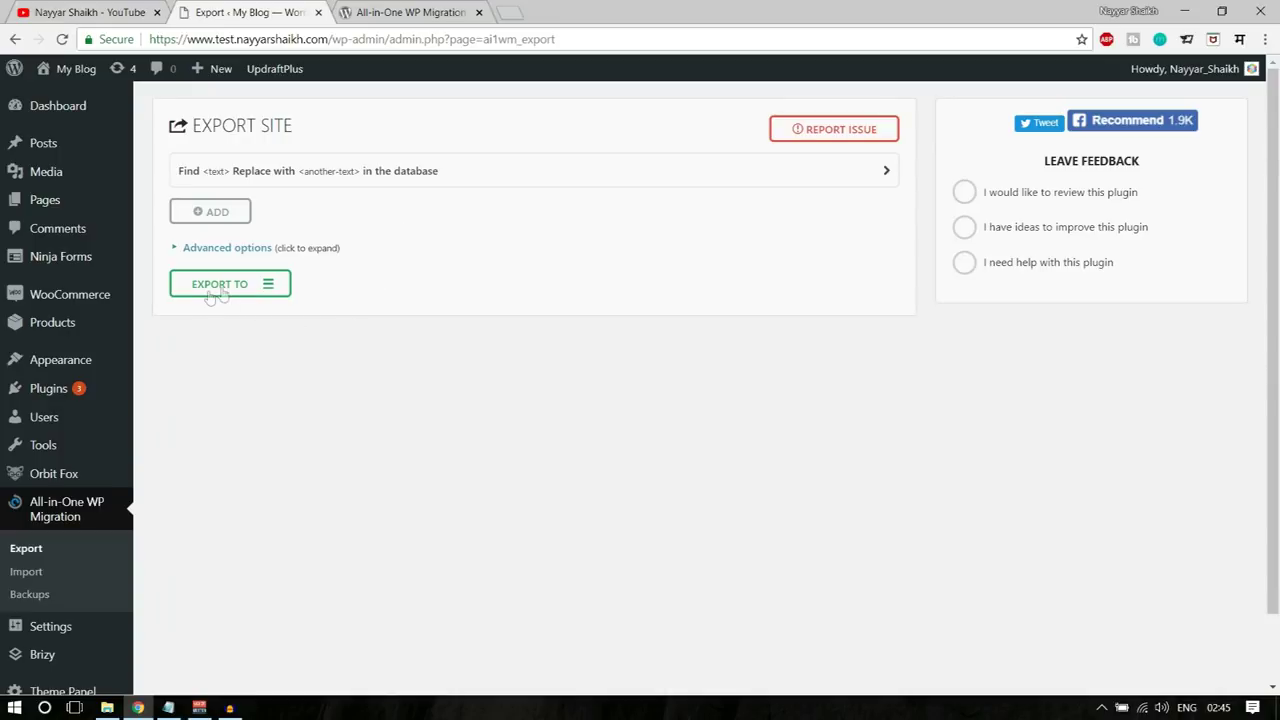
{"action": "left_click", "coordinate": [240, 287]}
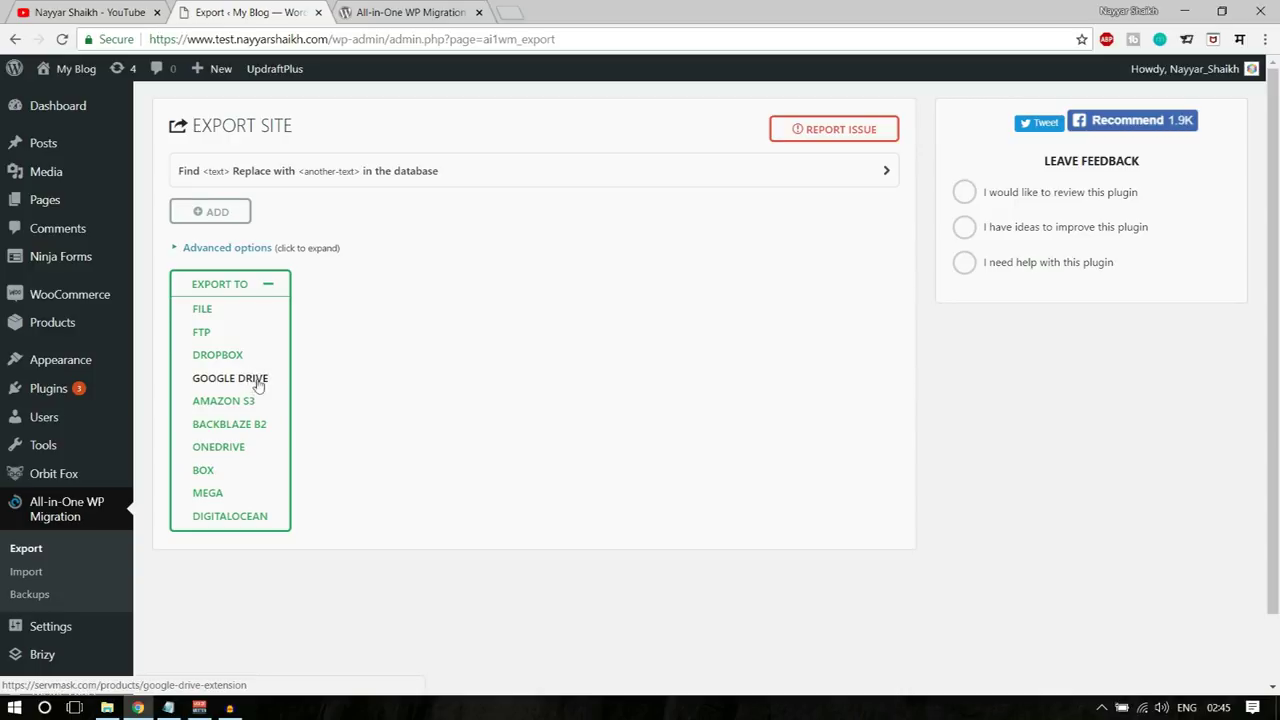
{"action": "left_click", "coordinate": [217, 311]}
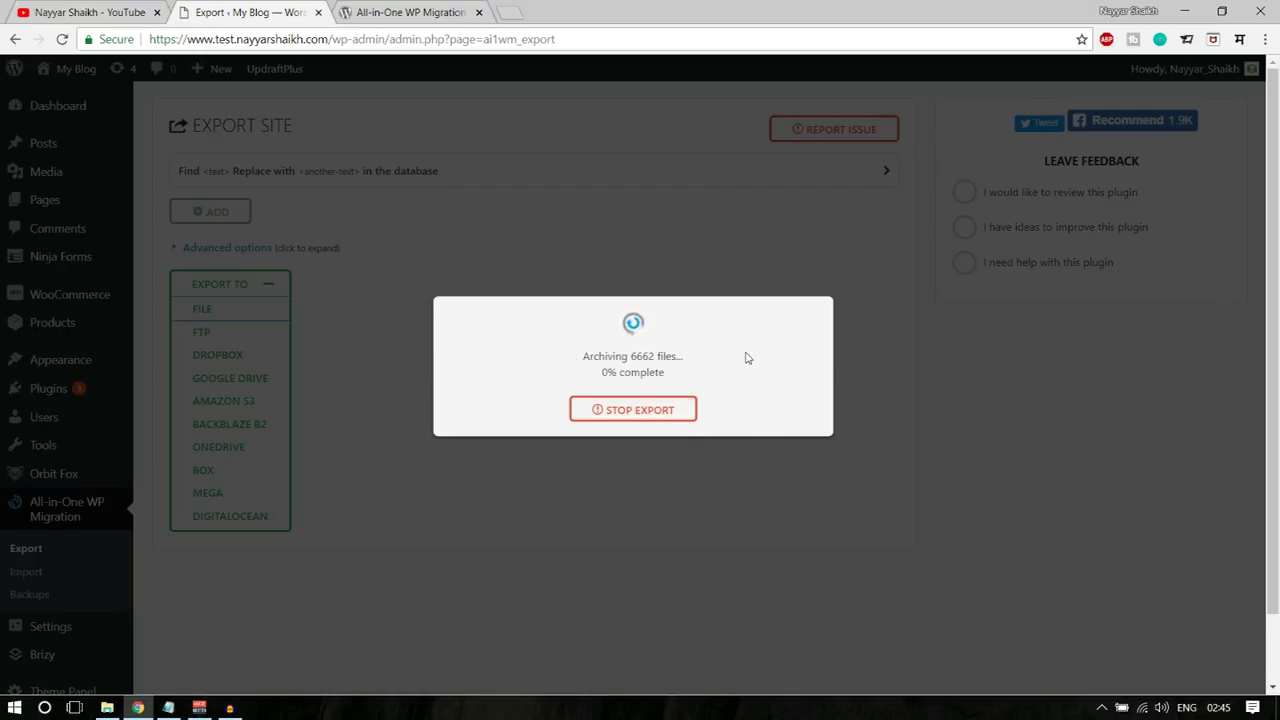
{"action": "left_click_drag", "start_coordinate": [630, 356], "coordinate": [690, 357]}
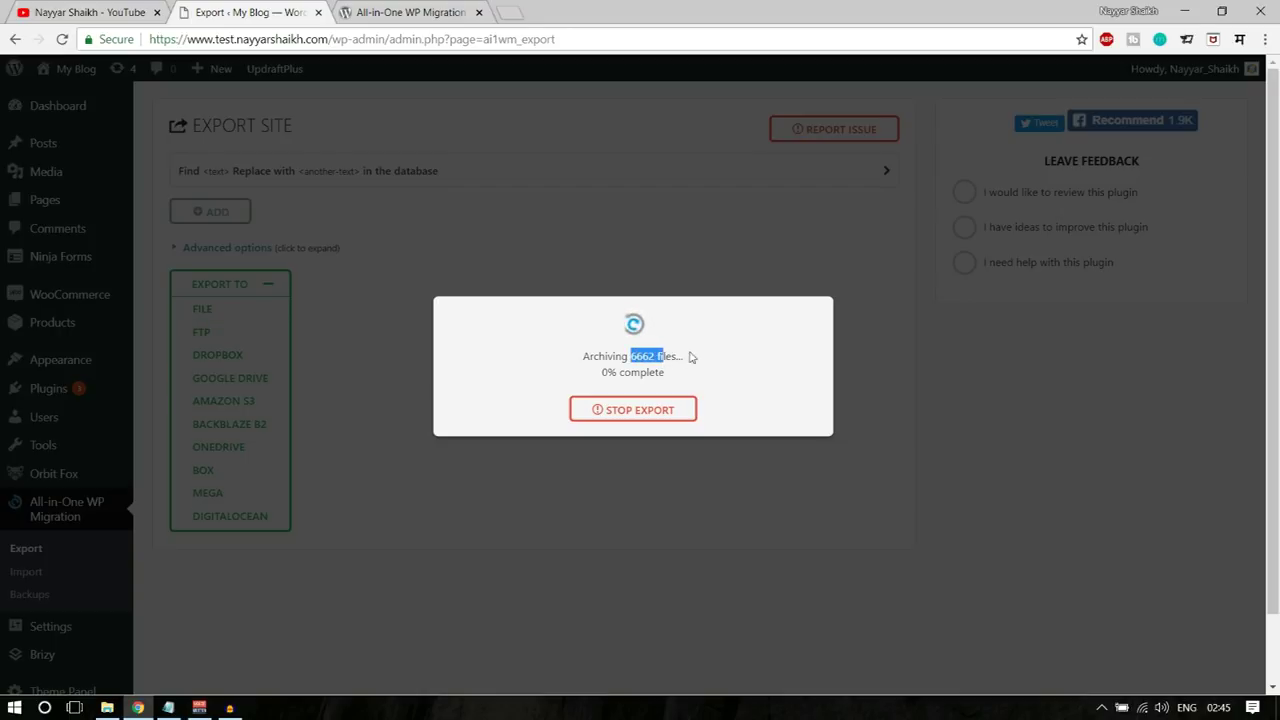
{"action": "left_click", "coordinate": [652, 420]}
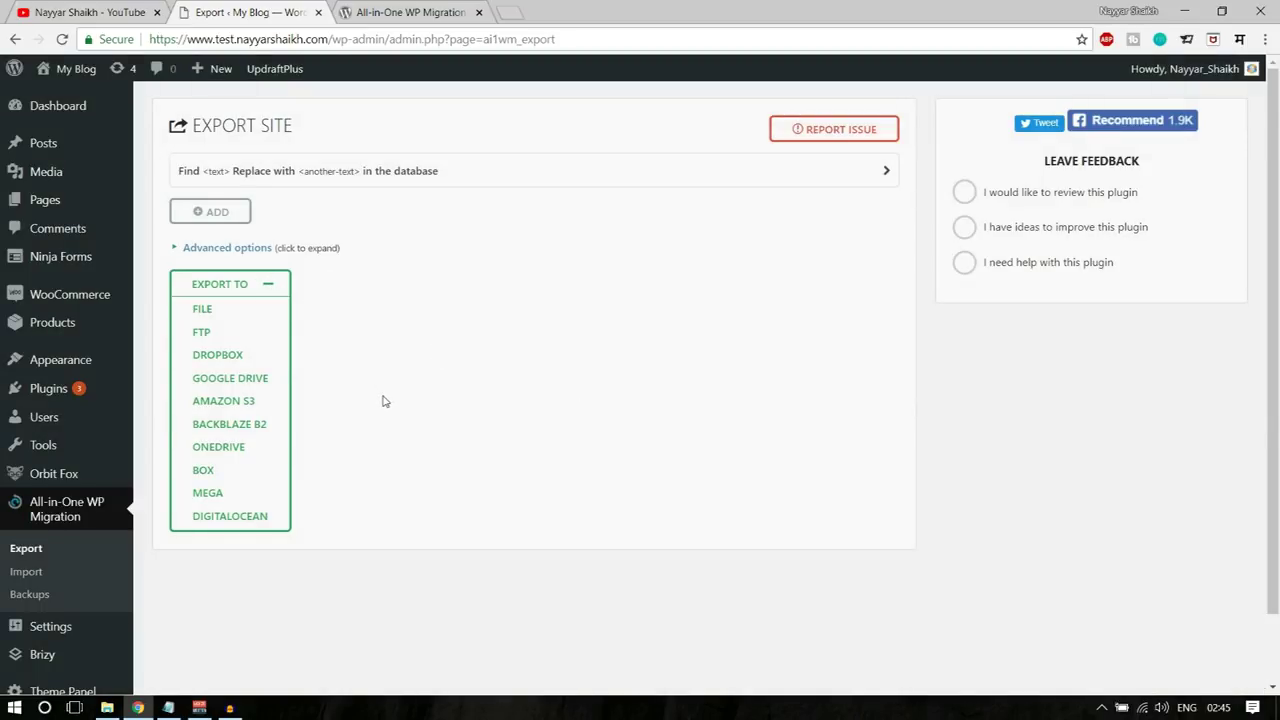
Step: Examine the import sources of All-in-One WP Migration, opening the file import option and leaving it without choosing a file
{"action": "scroll", "coordinate": [529, 389], "scroll_direction": "down", "scroll_amount": 1}
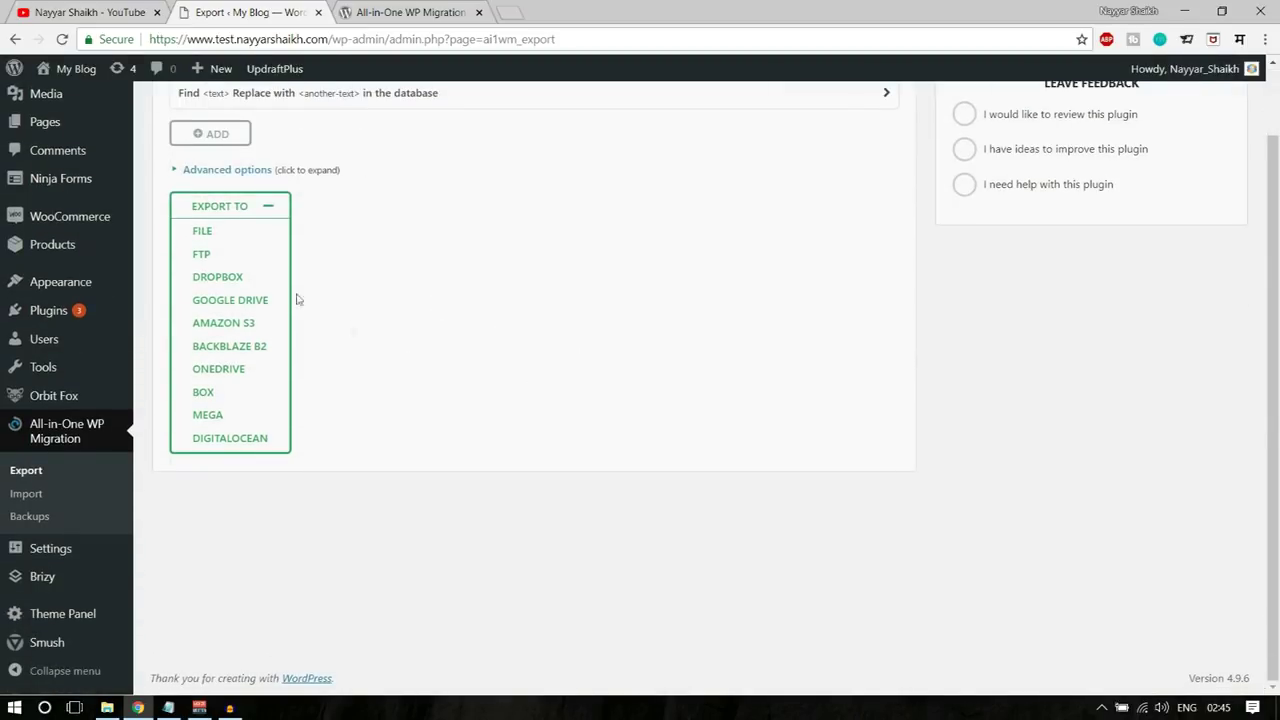
{"action": "left_click", "coordinate": [46, 497]}
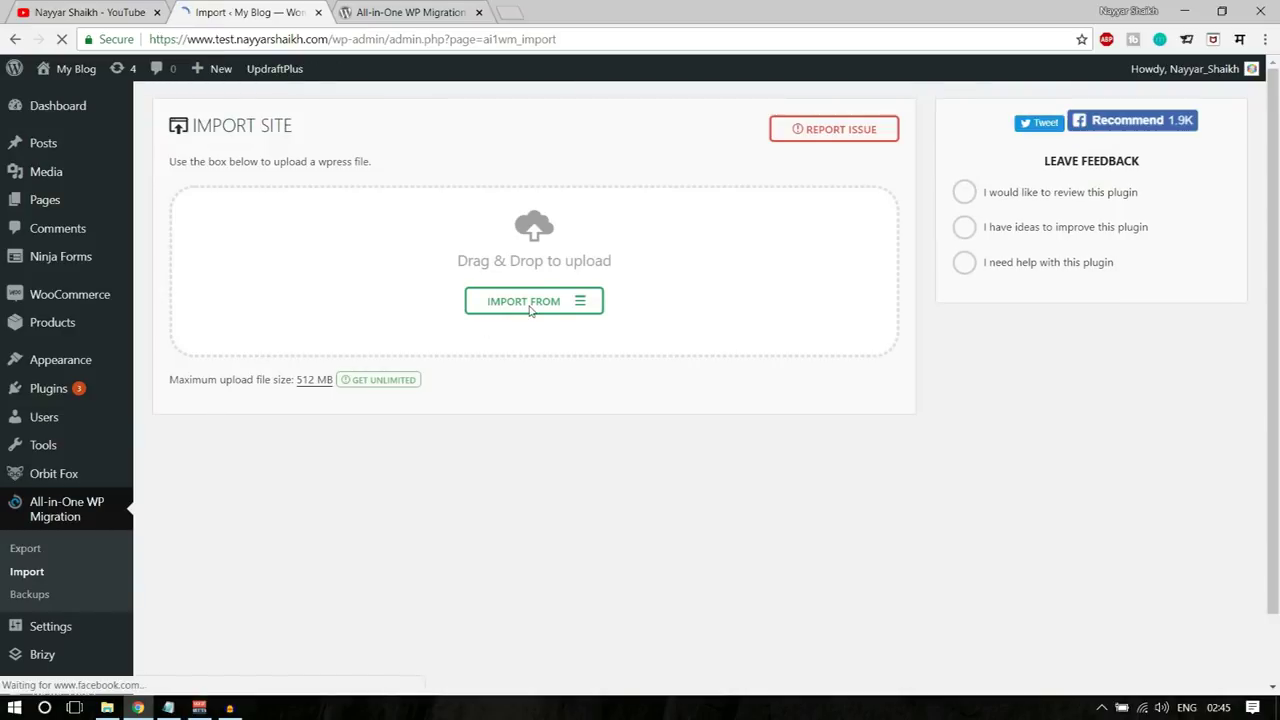
{"action": "left_click", "coordinate": [530, 302]}
{"action": "left_click", "coordinate": [546, 330]}
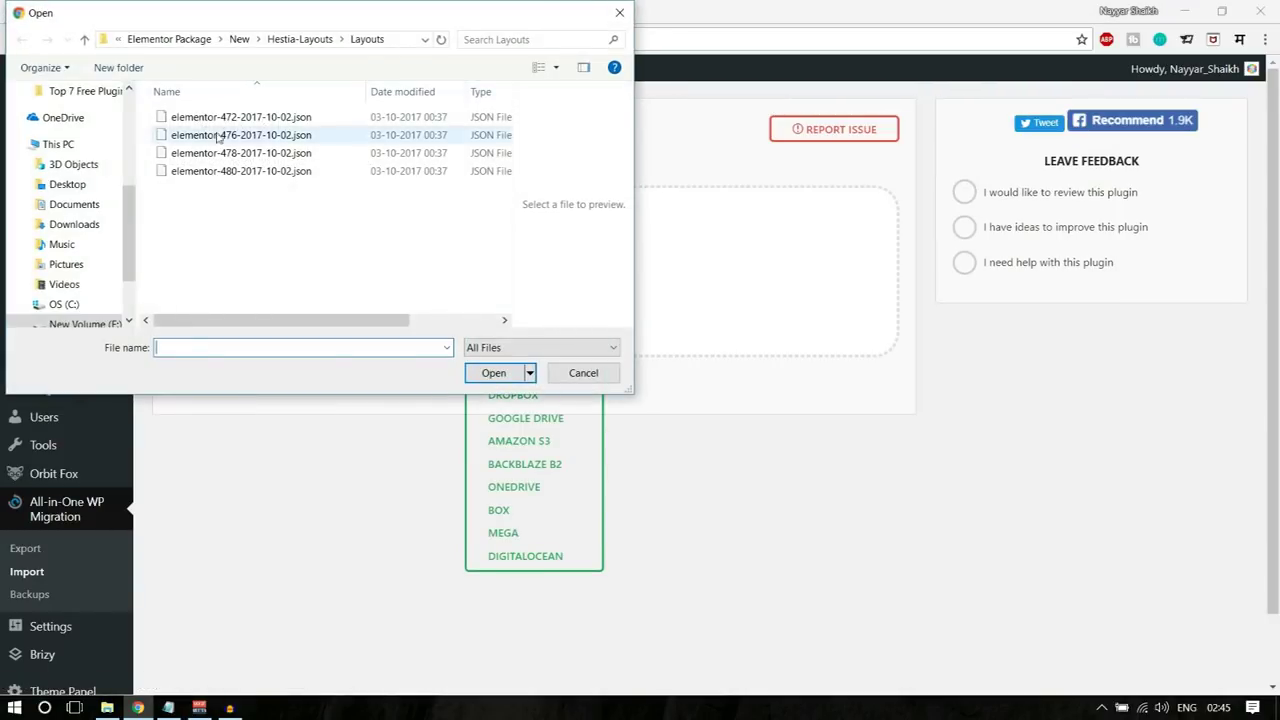
{"action": "left_click", "coordinate": [619, 12]}
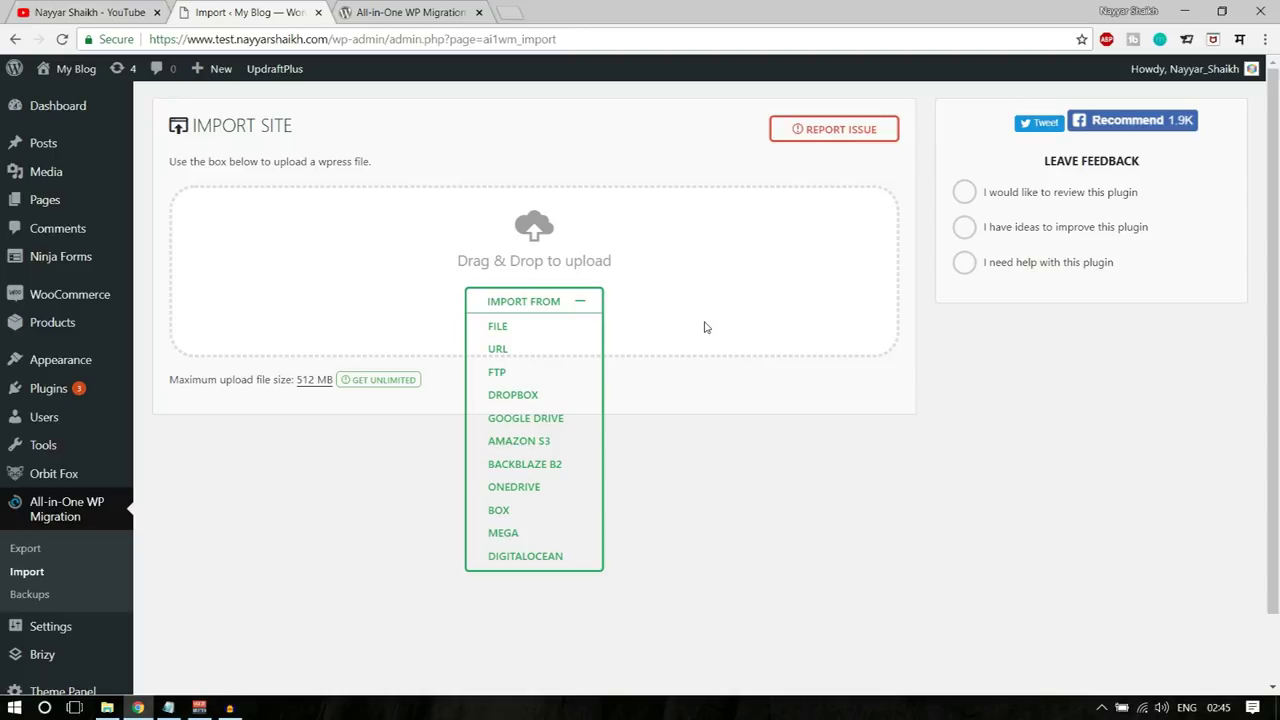
{"action": "left_click", "coordinate": [671, 430]}
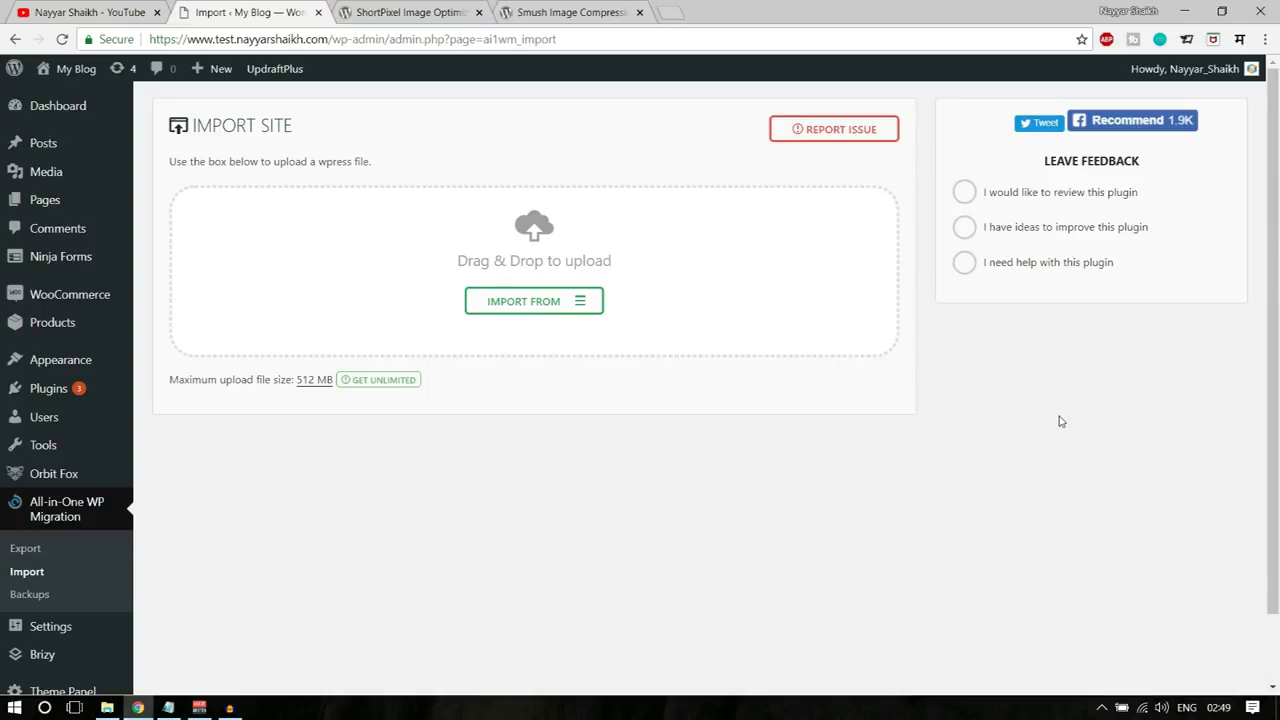
Step: Review the Smush dashboard's image compression statistics and its automatic smush settings
{"action": "scroll", "coordinate": [1071, 417], "scroll_direction": "down", "scroll_amount": 1}
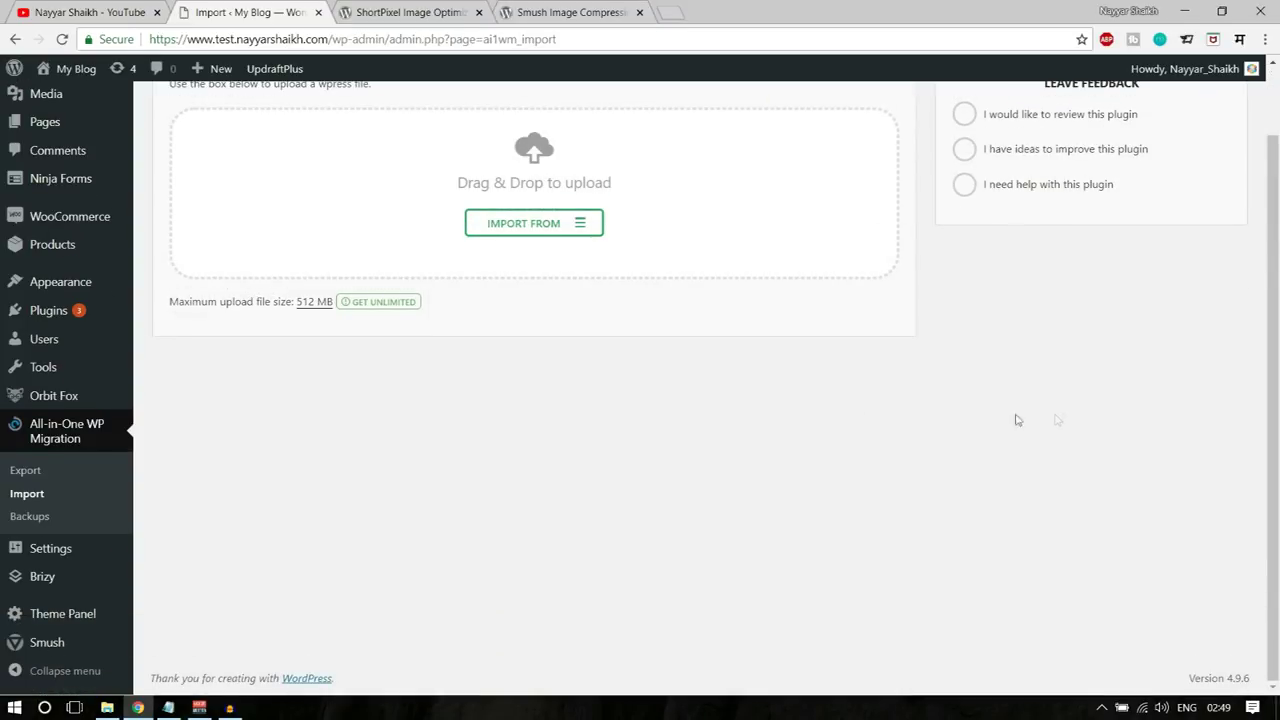
{"action": "left_click", "coordinate": [45, 649]}
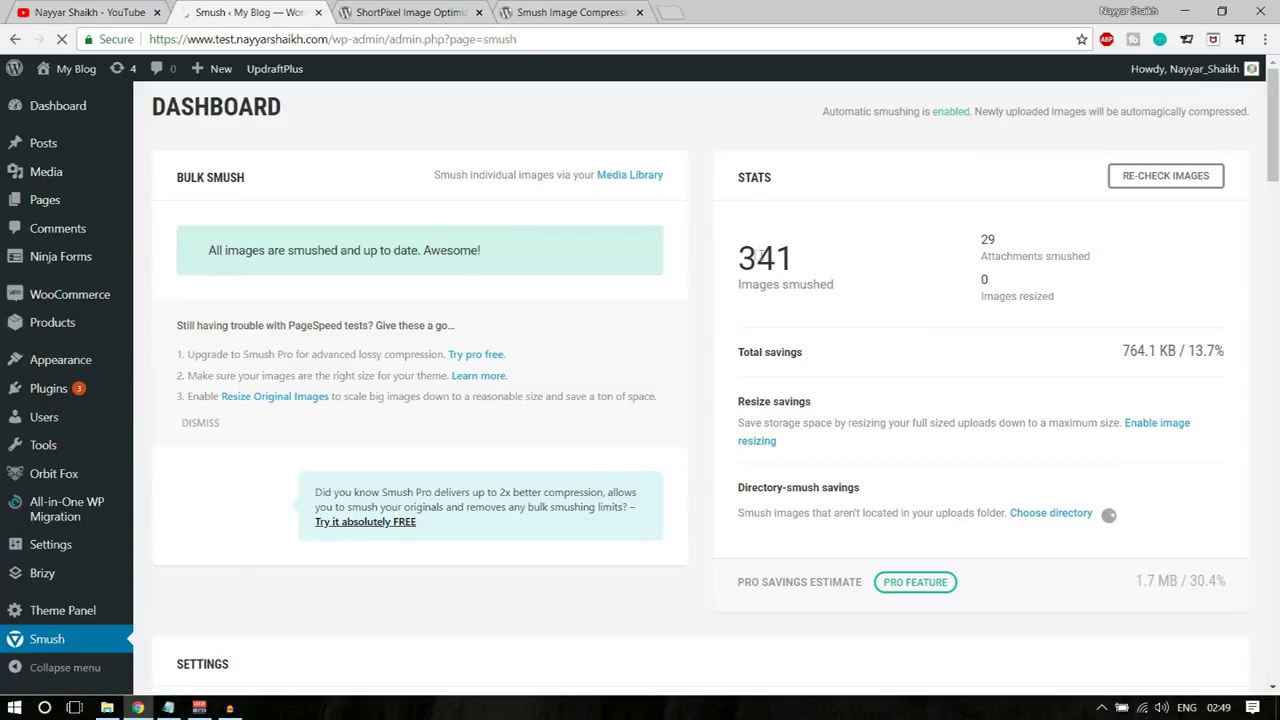
{"action": "left_click_drag", "start_coordinate": [740, 255], "coordinate": [818, 259]}
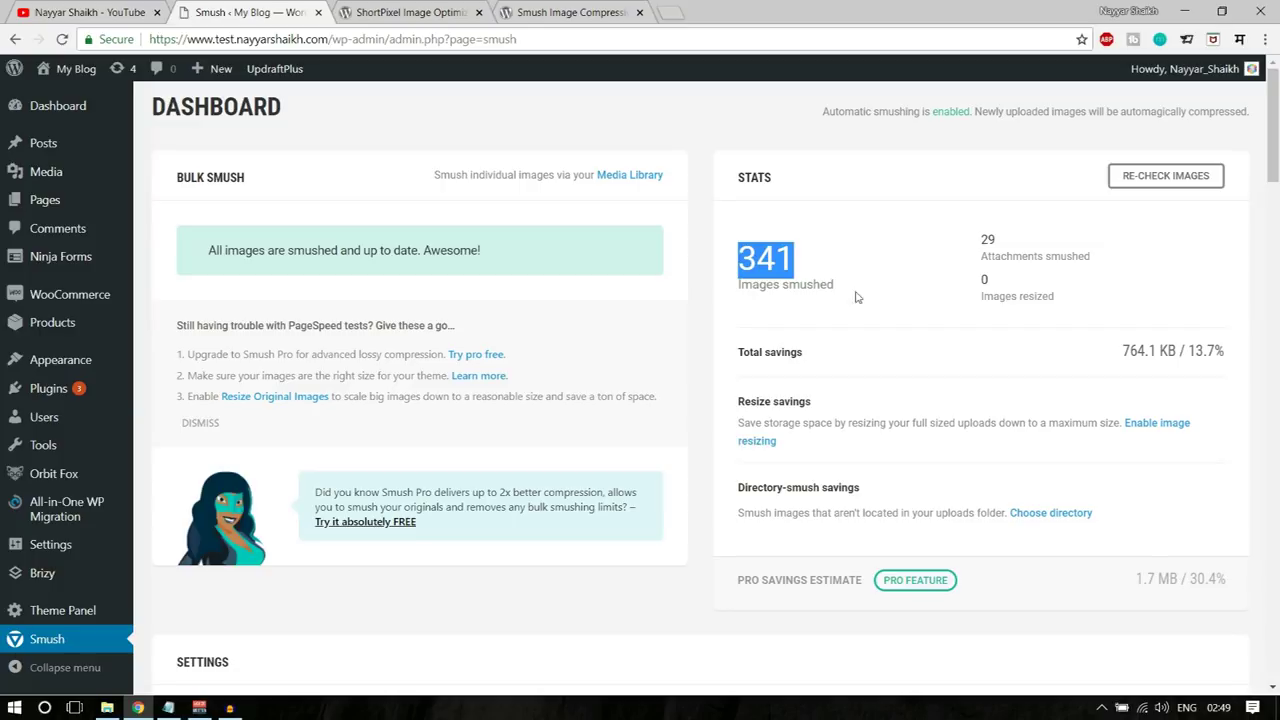
{"action": "scroll", "coordinate": [875, 410], "scroll_direction": "down", "scroll_amount": 3}
{"action": "scroll", "coordinate": [326, 468], "scroll_direction": "down", "scroll_amount": 3}
Step: Browse the page templates offered in the Orbit Fox Template Directory
{"action": "mouse_move", "coordinate": [70, 483]}
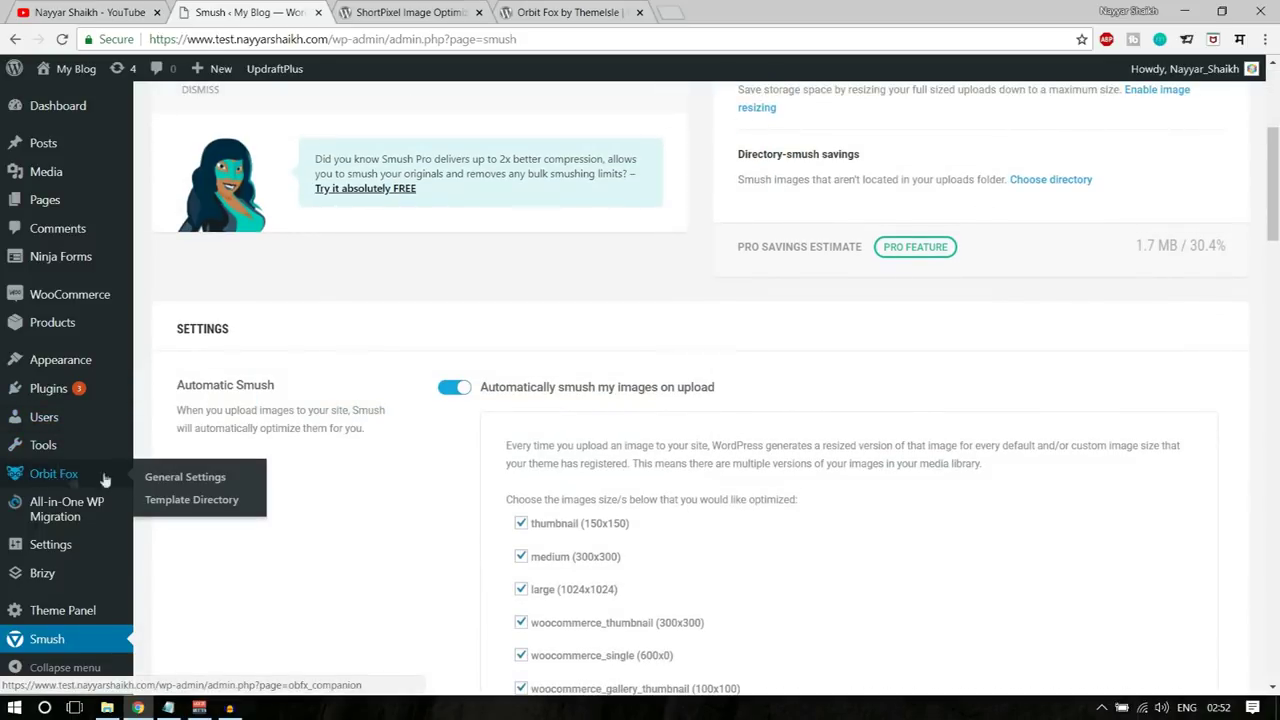
{"action": "left_click", "coordinate": [196, 508]}
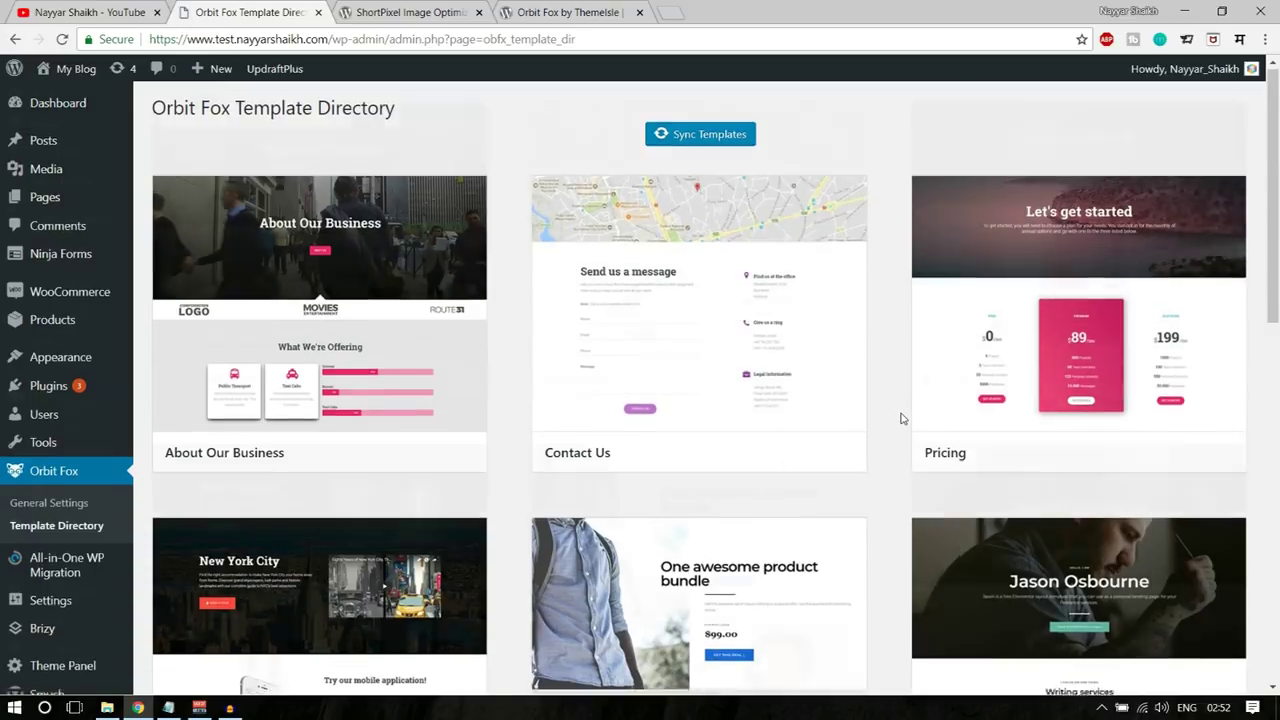
{"action": "scroll", "coordinate": [898, 411], "scroll_direction": "down", "scroll_amount": 9}
{"action": "scroll", "coordinate": [900, 430], "scroll_direction": "up", "scroll_amount": 3}
{"action": "scroll", "coordinate": [898, 464], "scroll_direction": "up", "scroll_amount": 8}
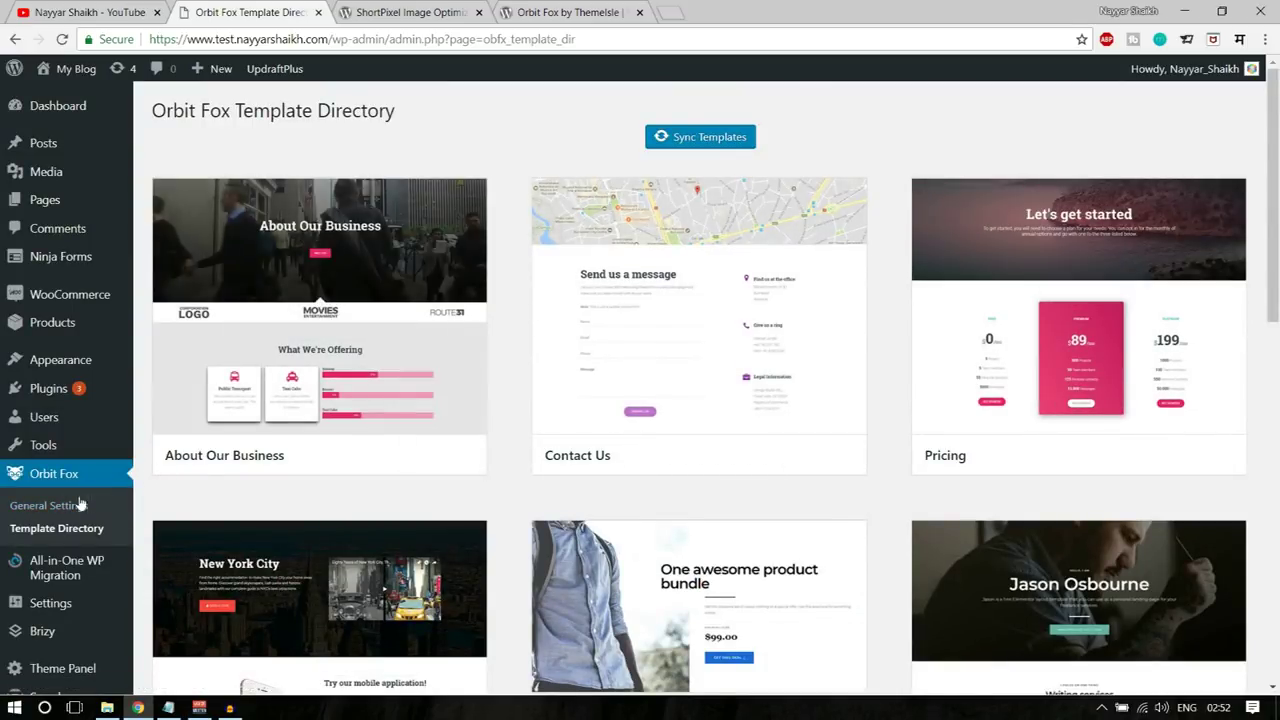
Step: Examine the modules in Orbit Fox's General Settings, including Social Sharing, Uptime Monitor, Analytics Integration and Menu Icons
{"action": "left_click", "coordinate": [63, 506]}
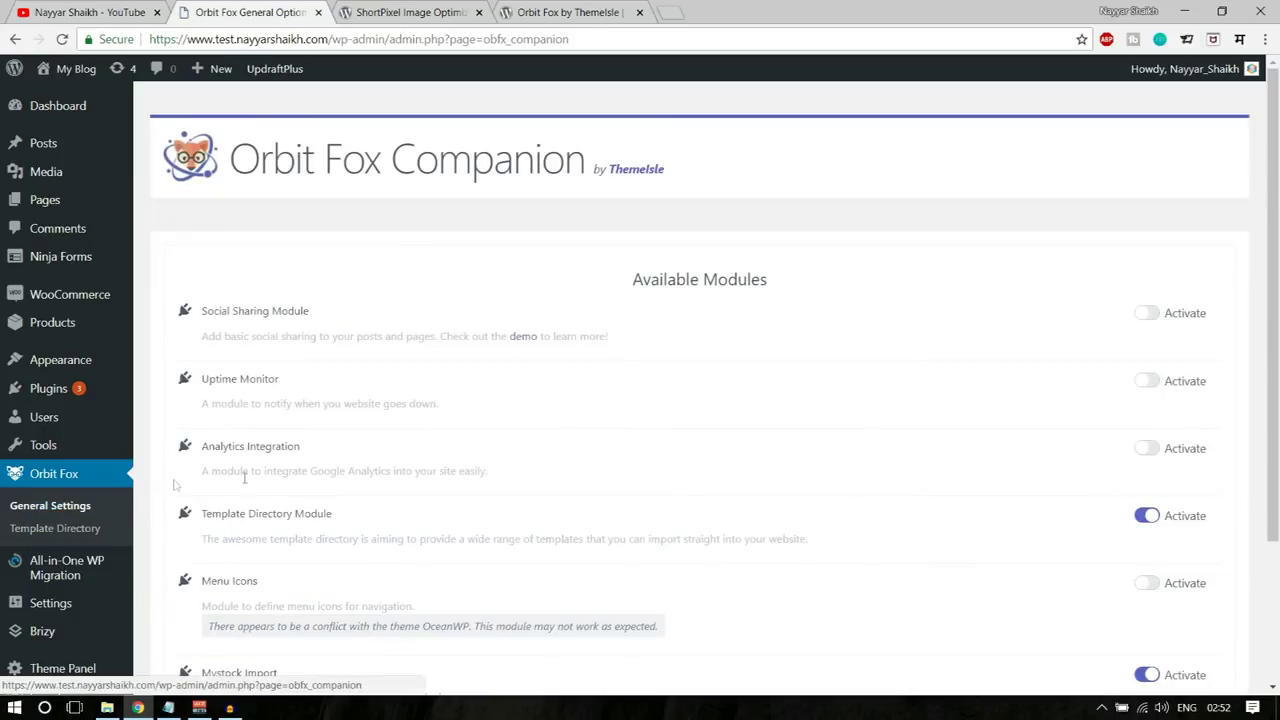
{"action": "scroll", "coordinate": [889, 364], "scroll_direction": "down", "scroll_amount": 3}
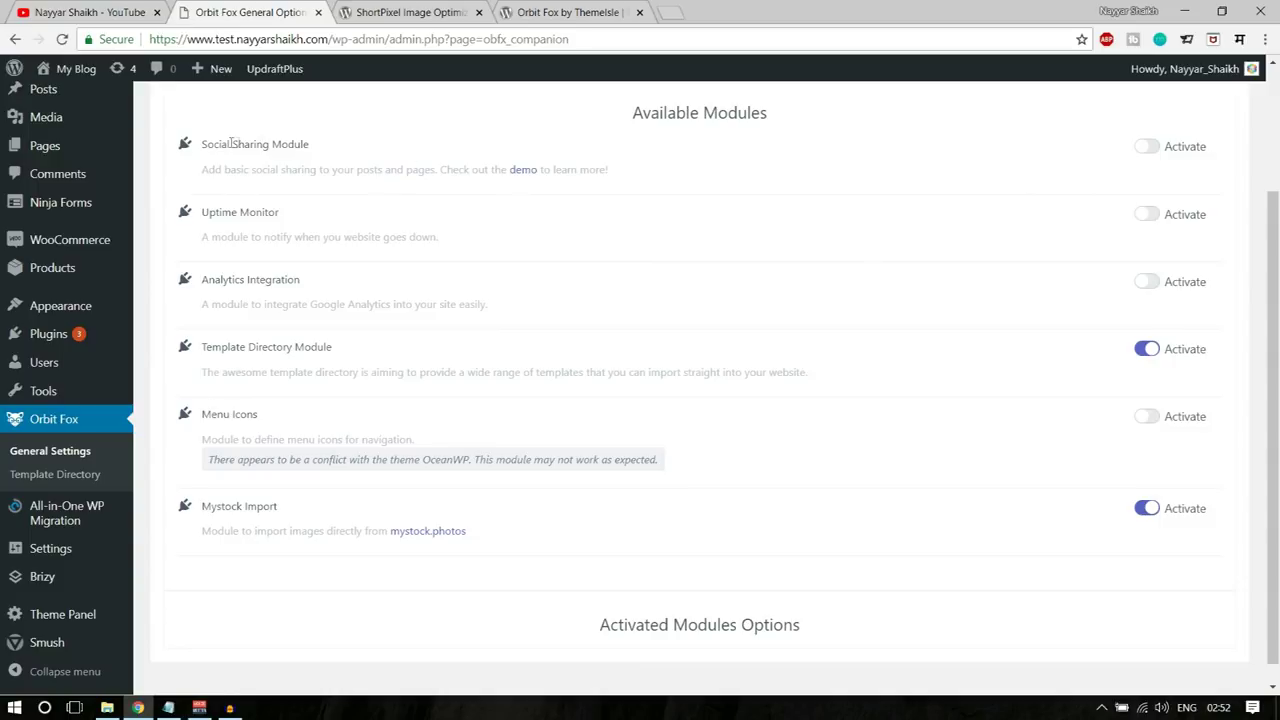
{"action": "left_click_drag", "start_coordinate": [201, 144], "coordinate": [319, 157]}
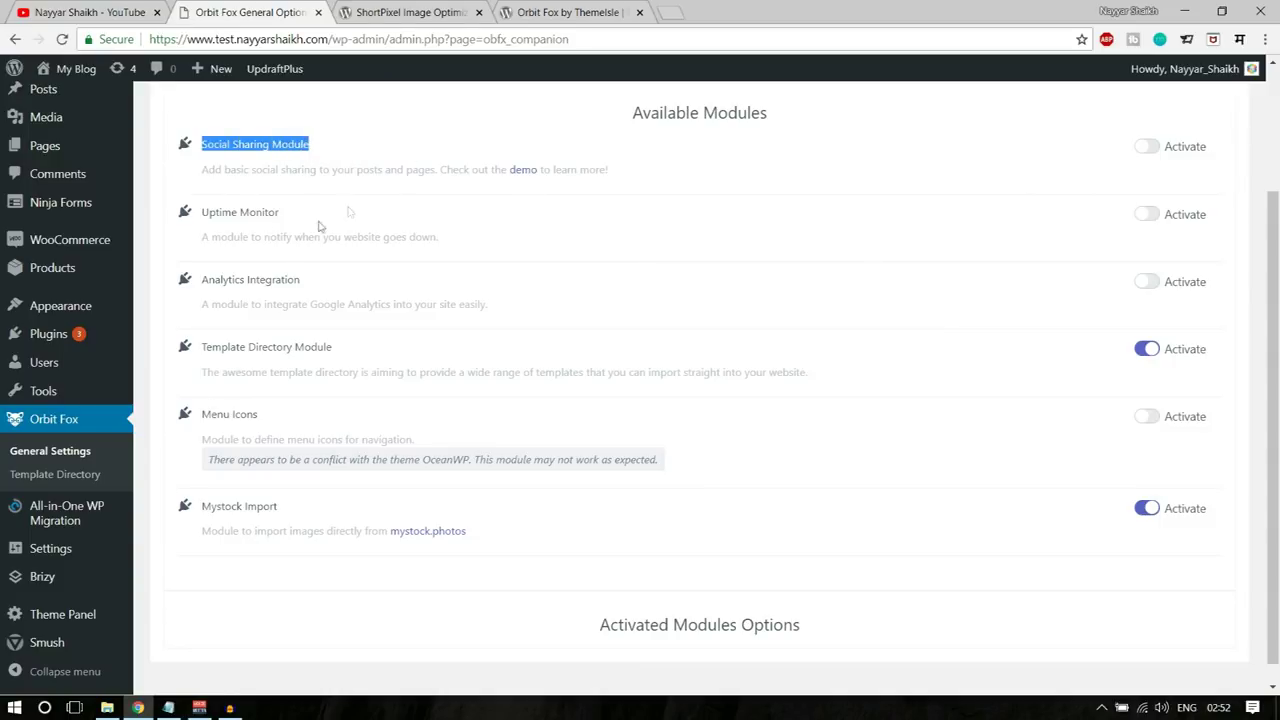
{"action": "left_click_drag", "start_coordinate": [199, 214], "coordinate": [320, 220]}
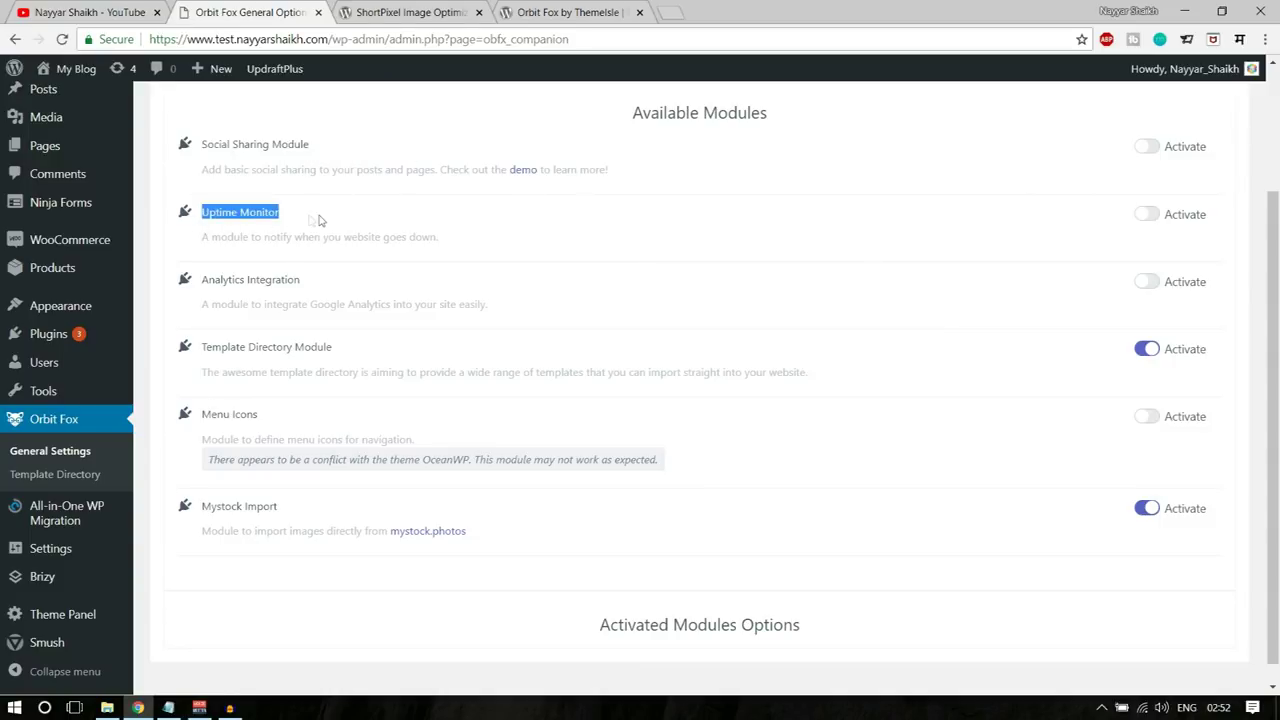
{"action": "left_click", "coordinate": [278, 145]}
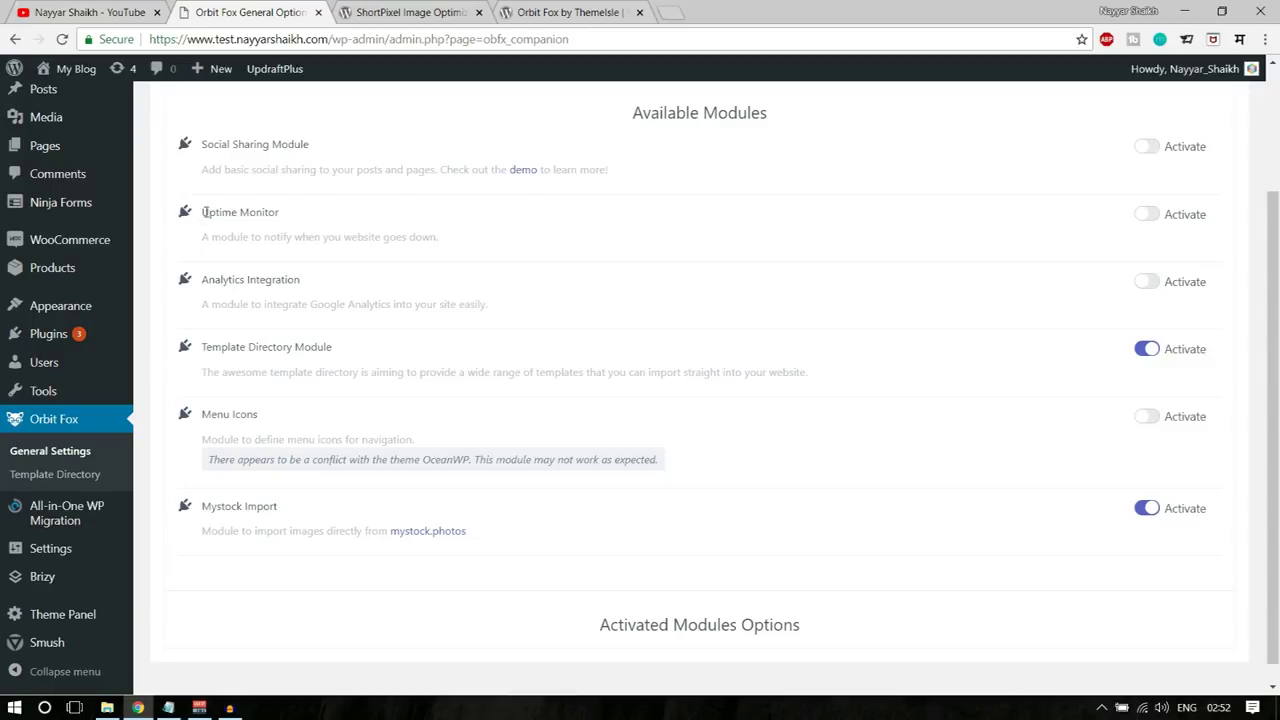
{"action": "left_click_drag", "start_coordinate": [205, 212], "coordinate": [321, 214]}
{"action": "left_click", "coordinate": [324, 216]}
{"action": "left_click_drag", "start_coordinate": [199, 280], "coordinate": [314, 291]}
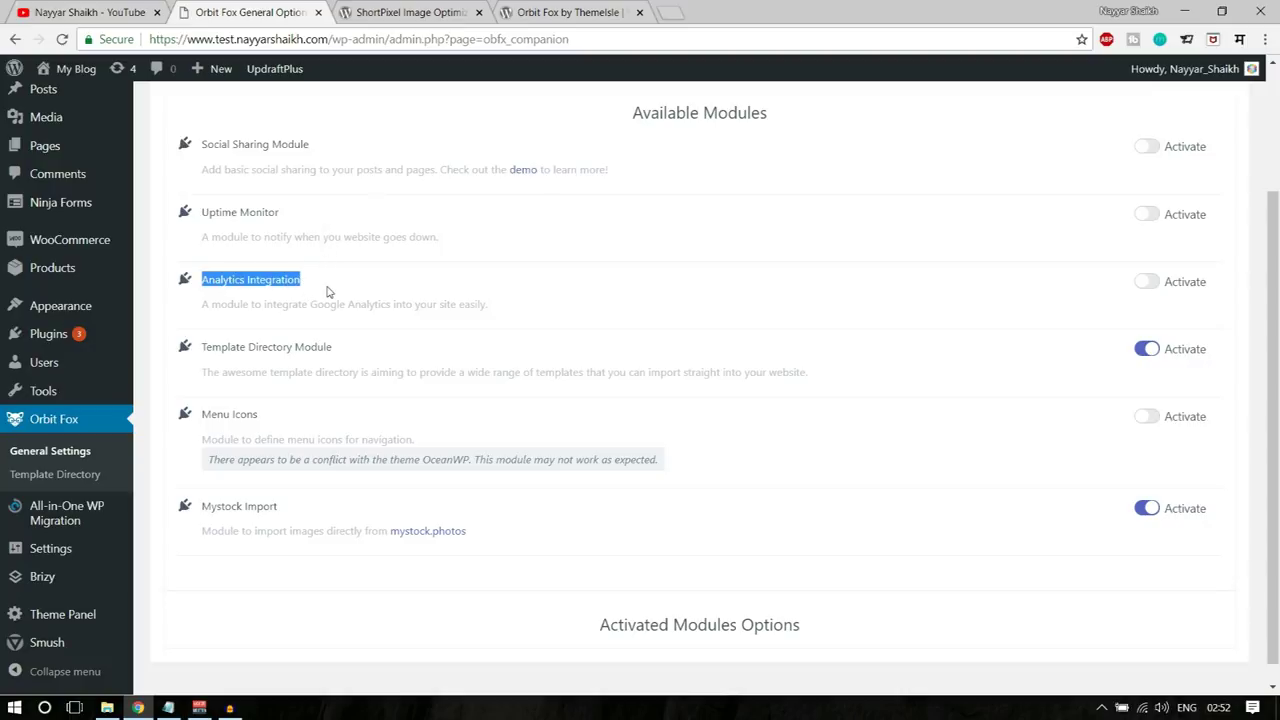
{"action": "left_click", "coordinate": [328, 291]}
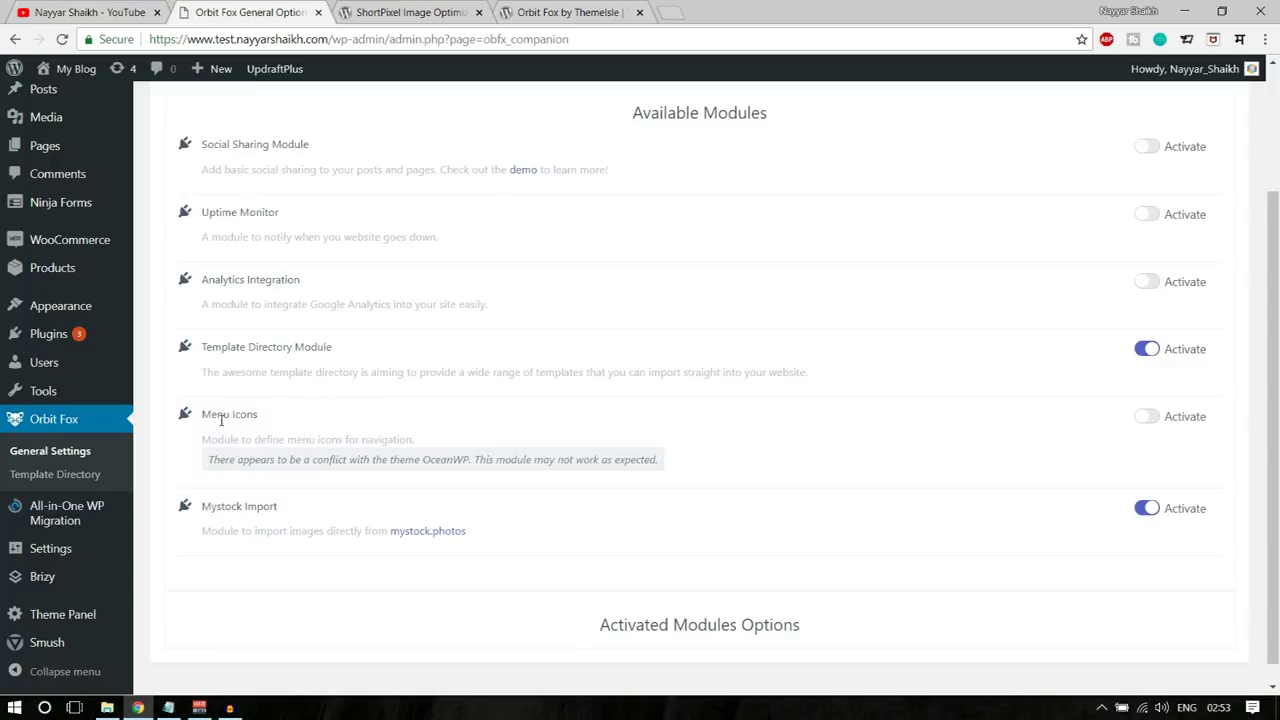
{"action": "left_click_drag", "start_coordinate": [205, 414], "coordinate": [305, 423]}
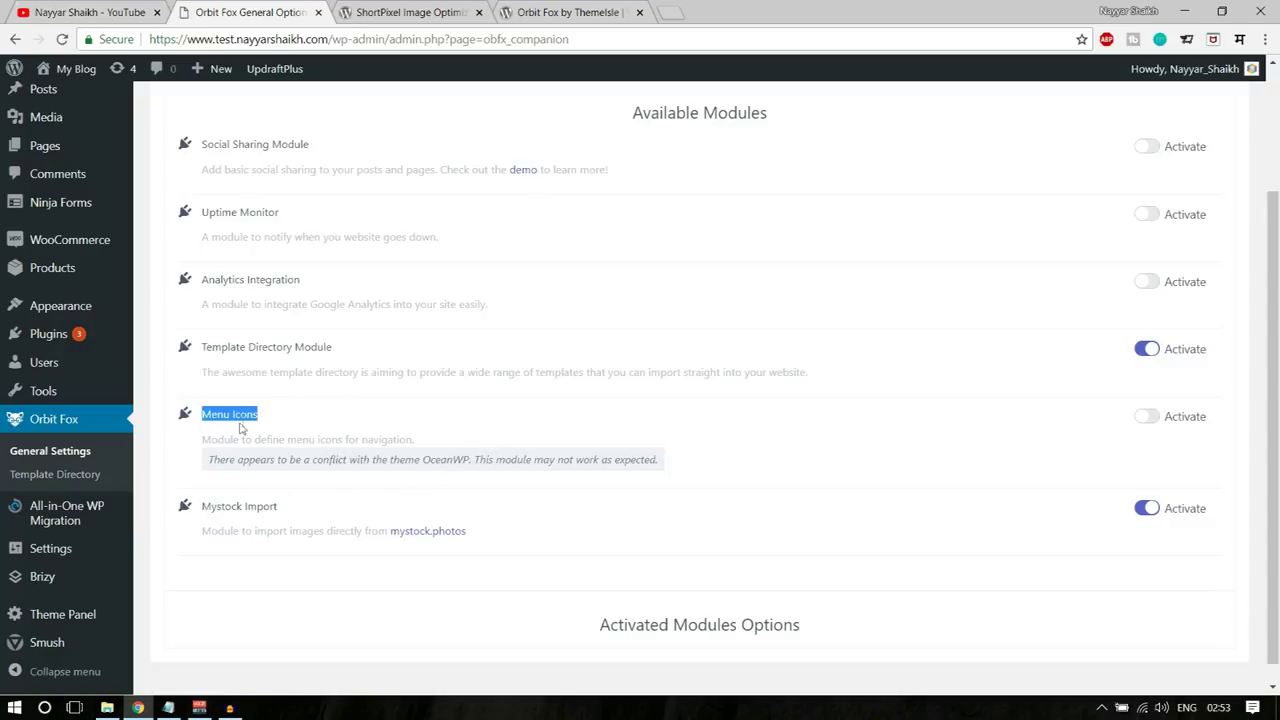
Step: Assign the Font Awesome "Home" icon to the Home item of the site's Main menu
{"action": "mouse_move", "coordinate": [40, 318]}
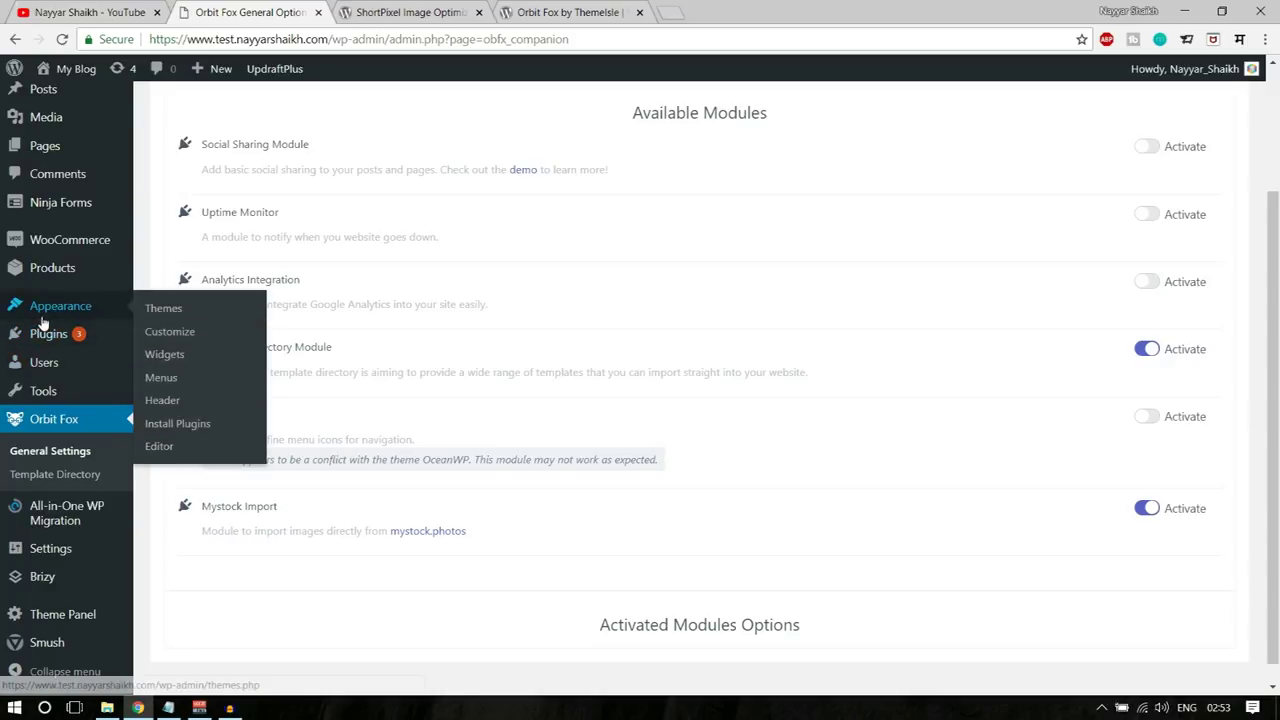
{"action": "left_click", "coordinate": [168, 379]}
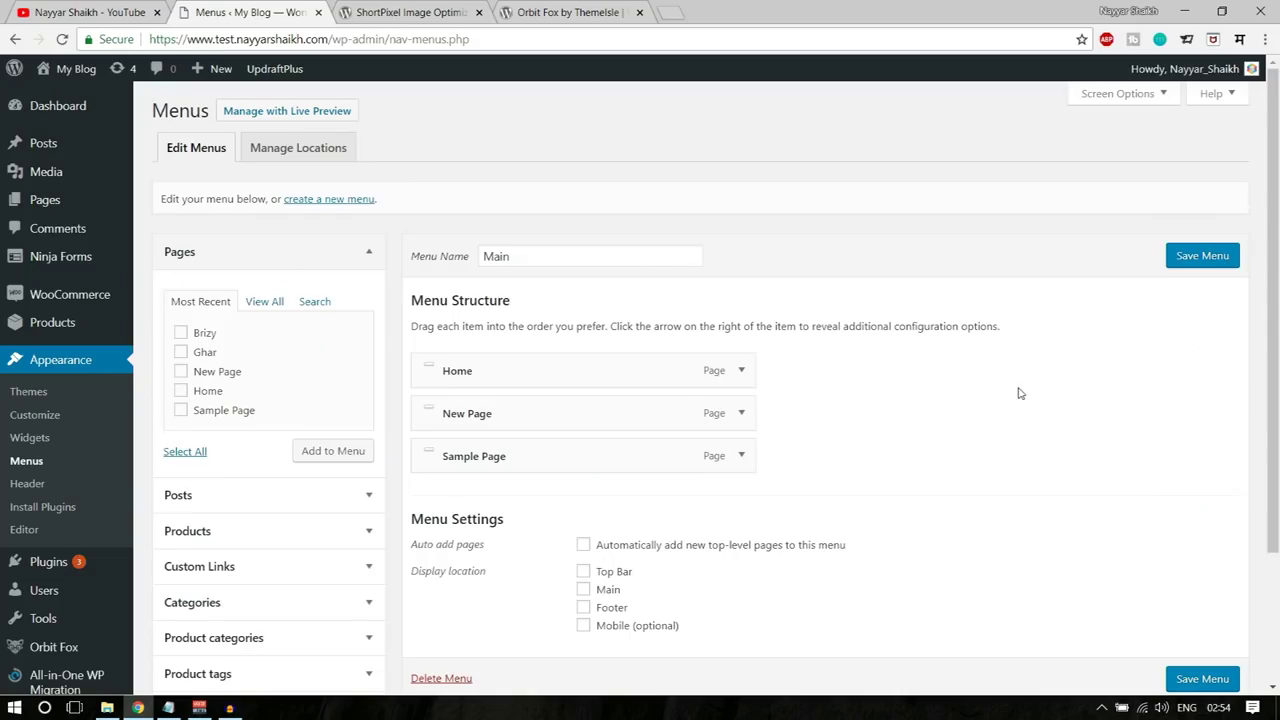
{"action": "scroll", "coordinate": [1017, 391], "scroll_direction": "down", "scroll_amount": 3}
{"action": "left_click", "coordinate": [743, 204]}
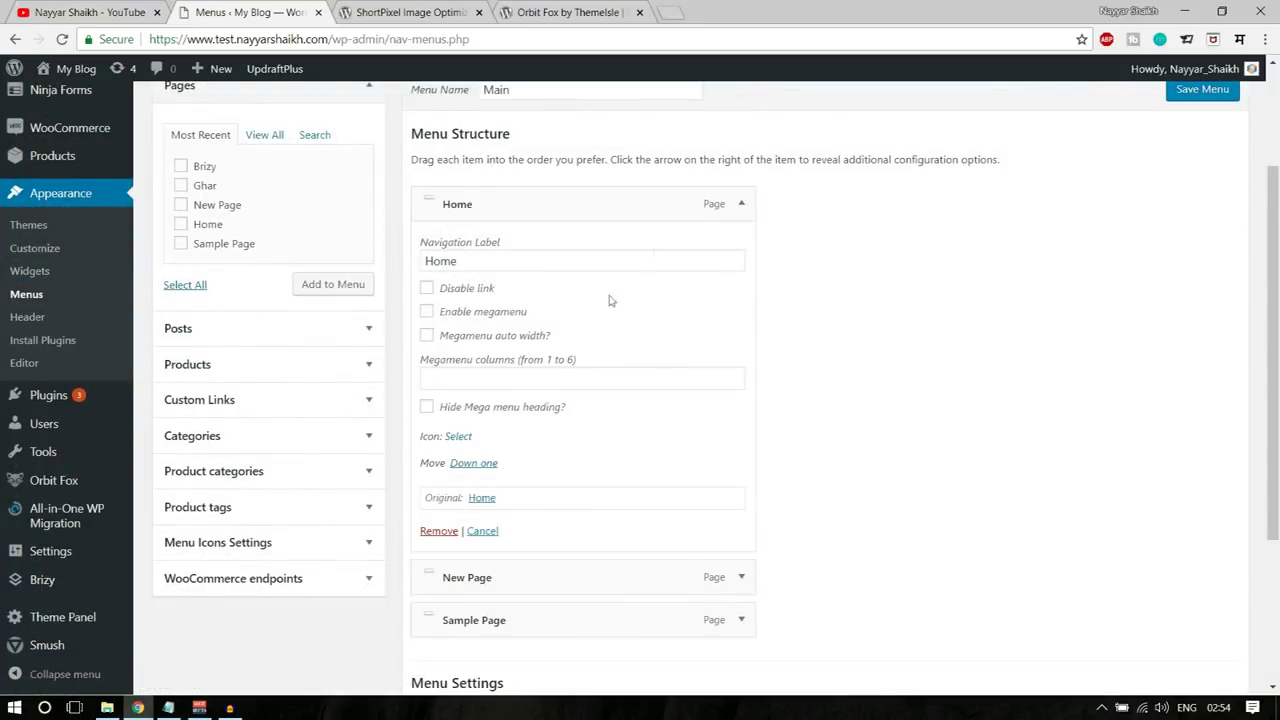
{"action": "left_click_drag", "start_coordinate": [422, 441], "coordinate": [480, 444]}
{"action": "left_click", "coordinate": [462, 445]}
{"action": "left_click", "coordinate": [916, 143]}
{"action": "type", "text": "home"}
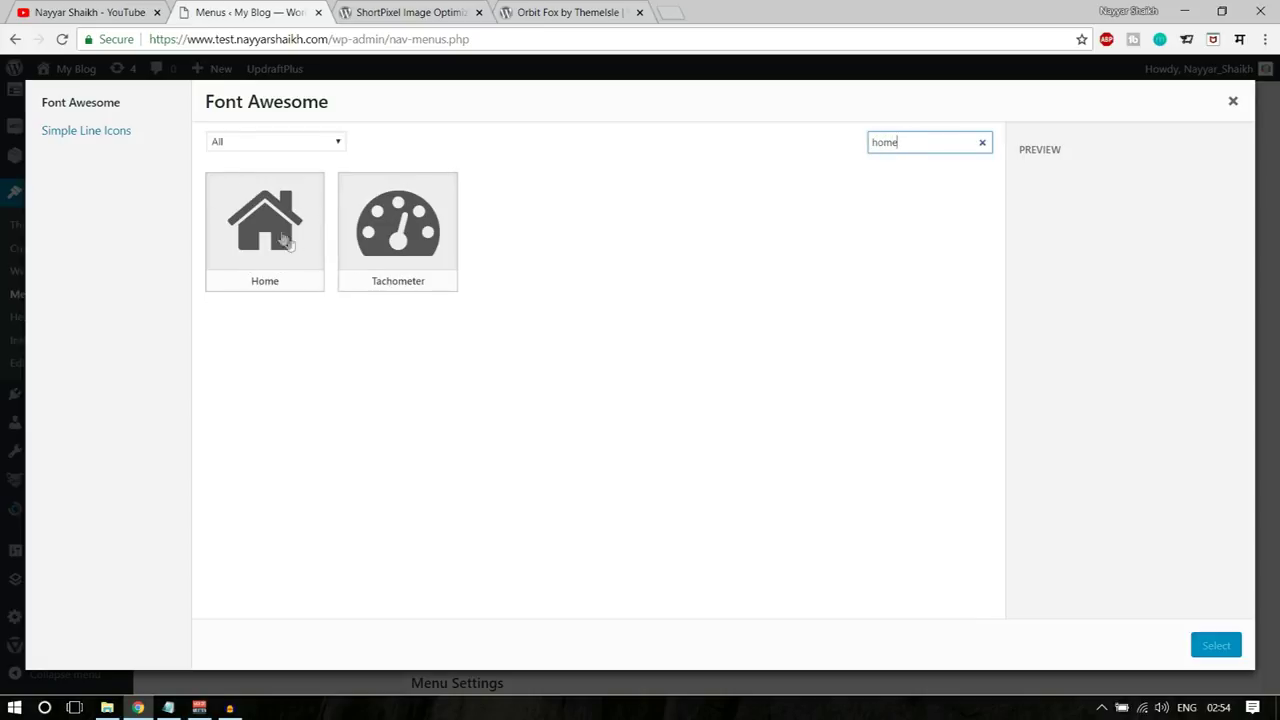
{"action": "left_click", "coordinate": [246, 226]}
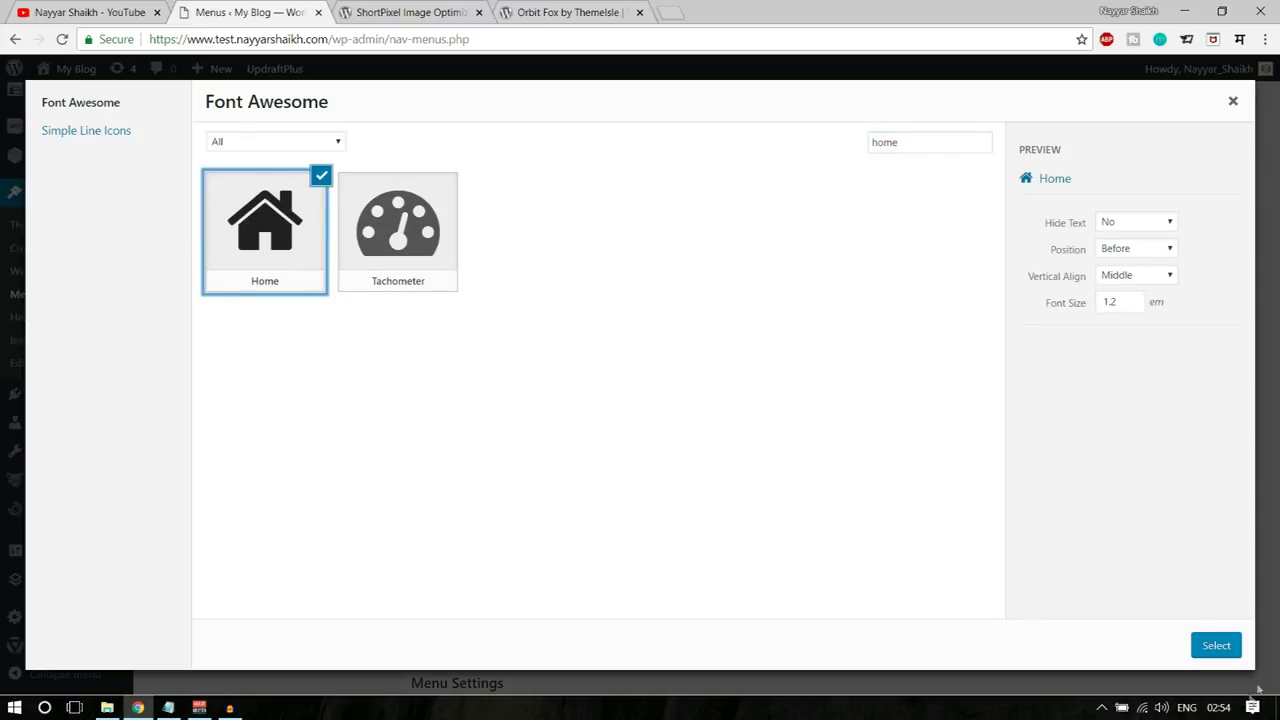
{"action": "left_click", "coordinate": [1216, 645]}
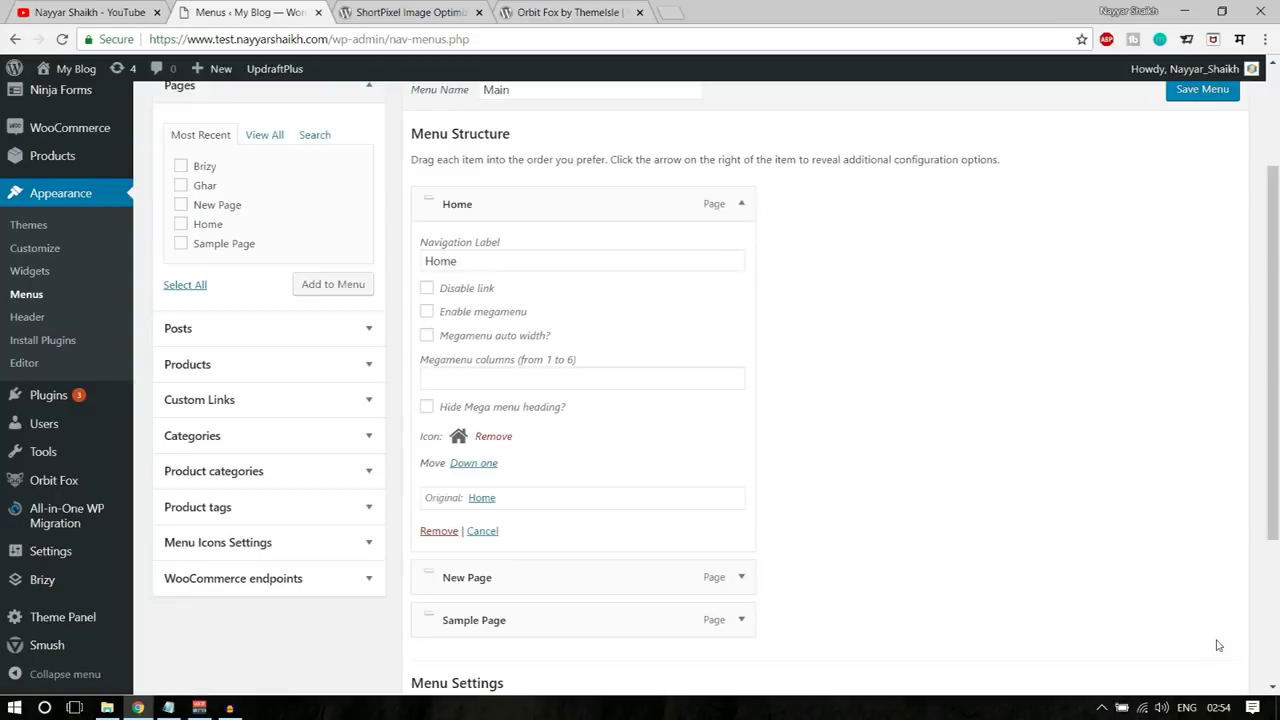
{"action": "left_click", "coordinate": [741, 203]}
Step: Start a new post from the site's admin area
{"action": "scroll", "coordinate": [1105, 267], "scroll_direction": "up", "scroll_amount": 2}
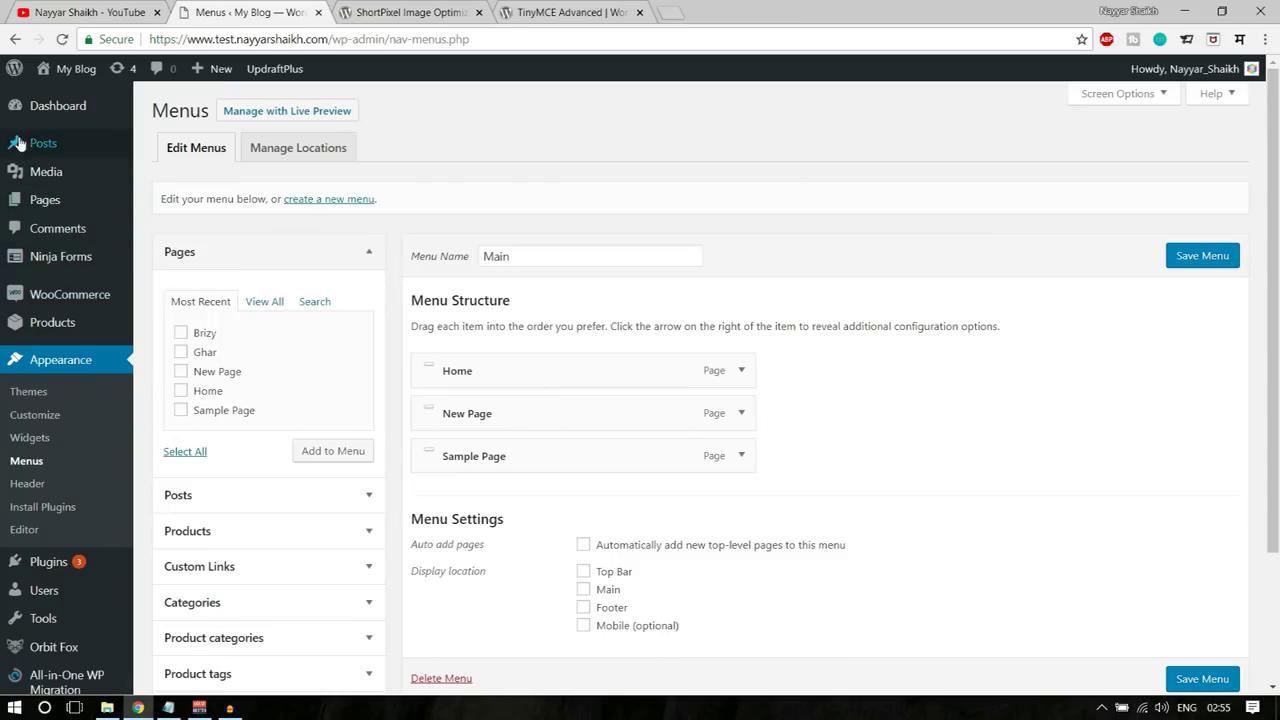
{"action": "mouse_move", "coordinate": [40, 141]}
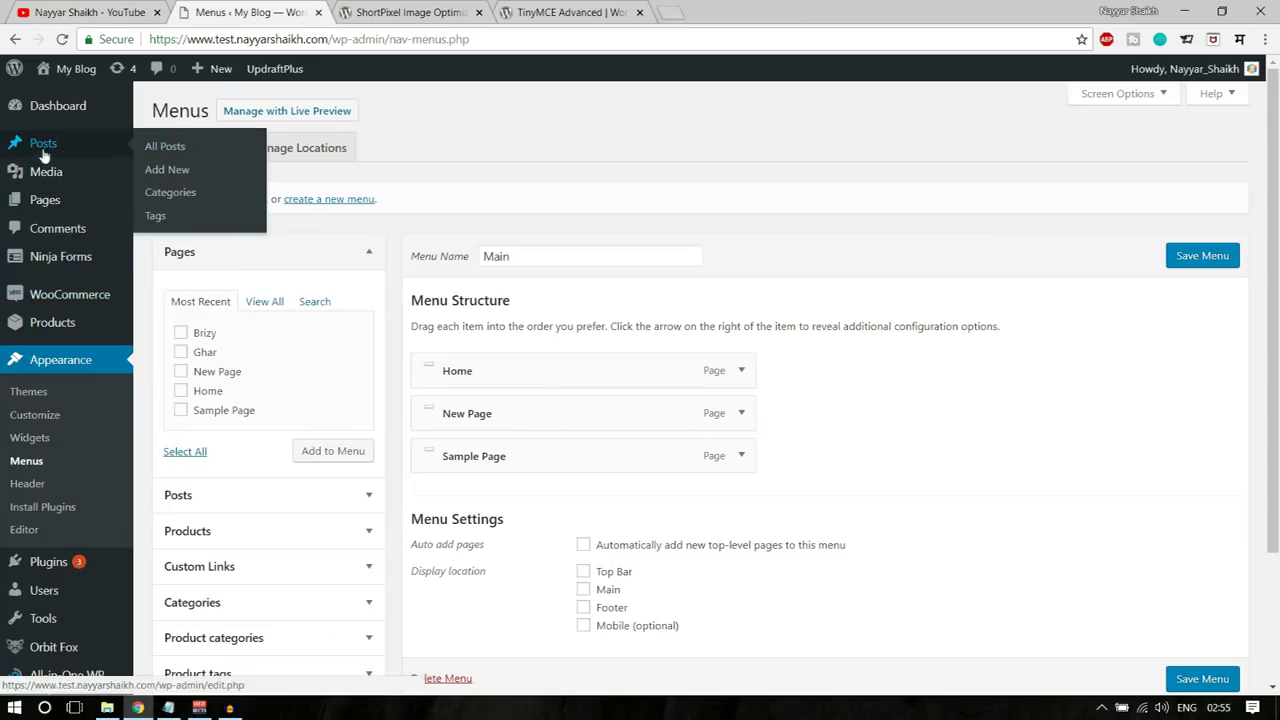
{"action": "left_click", "coordinate": [165, 169]}
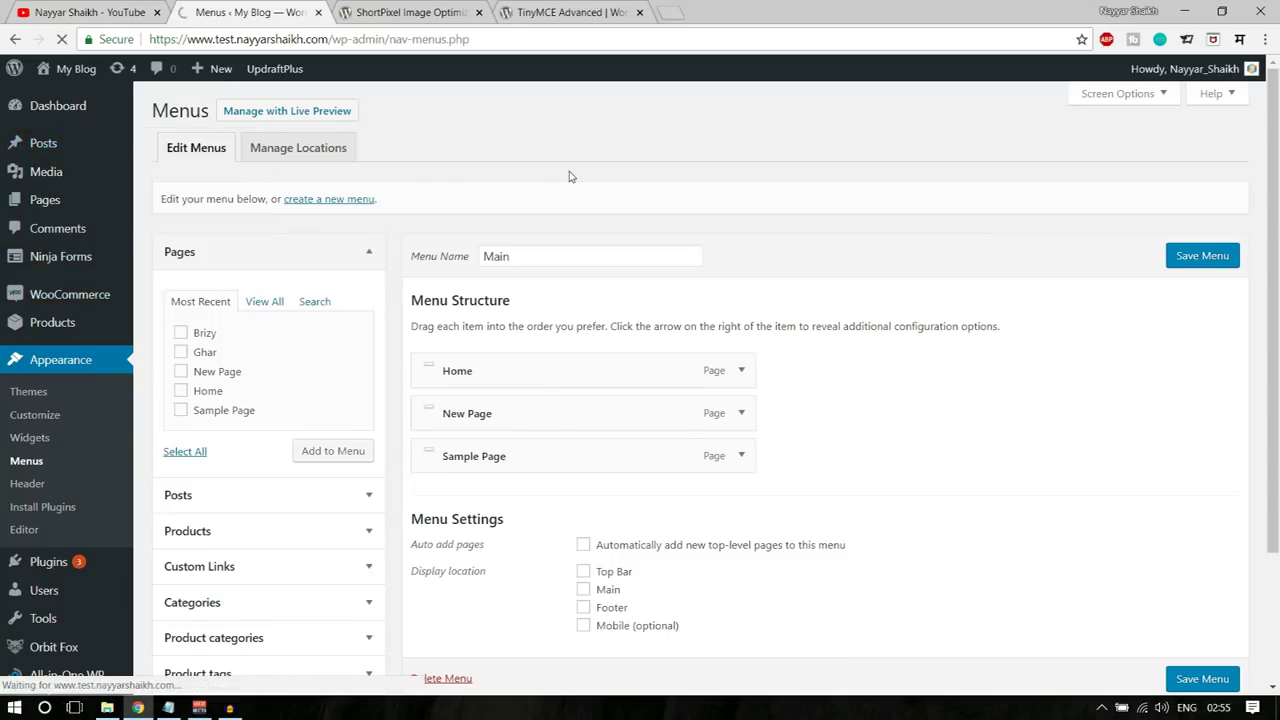
Step: Insert a table of 6 columns by 3 rows into the new post's content
{"action": "scroll", "coordinate": [560, 323], "scroll_direction": "down", "scroll_amount": 2}
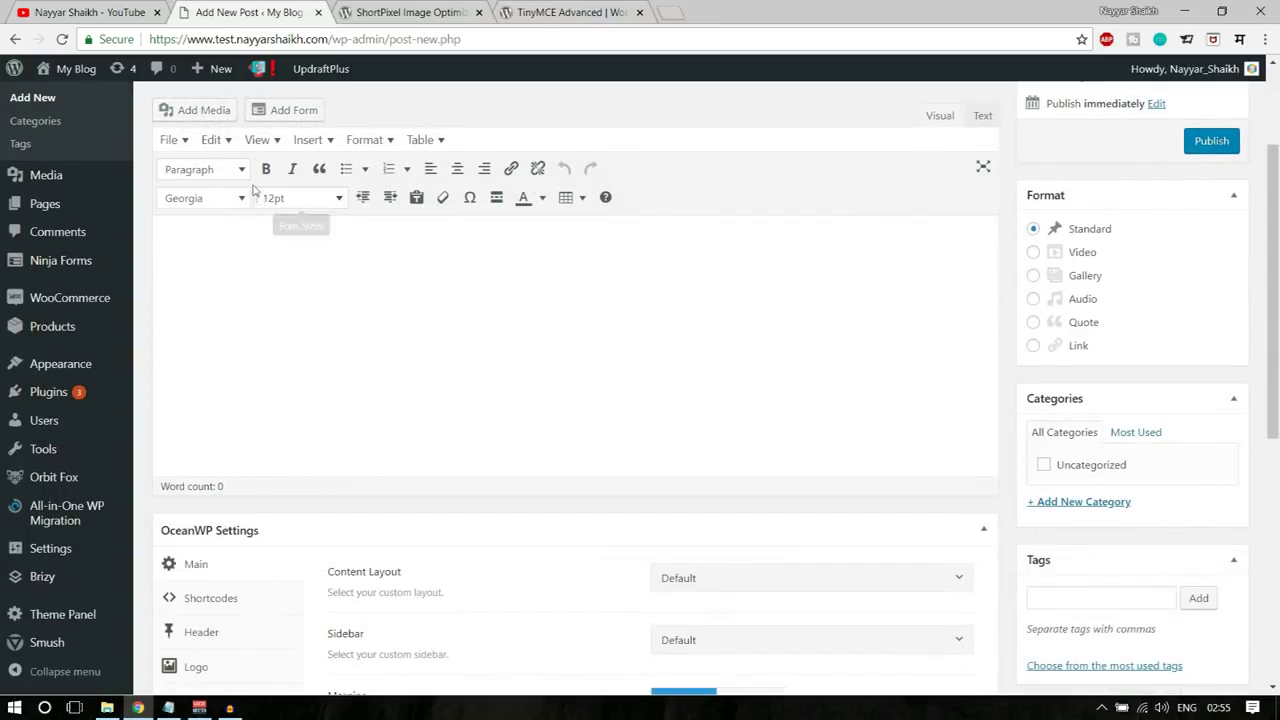
{"action": "scroll", "coordinate": [245, 225], "scroll_direction": "up", "scroll_amount": 1}
{"action": "scroll", "coordinate": [245, 225], "scroll_direction": "down", "scroll_amount": 1}
{"action": "left_click", "coordinate": [174, 142]}
{"action": "mouse_move", "coordinate": [241, 145]}
{"action": "mouse_move", "coordinate": [432, 145]}
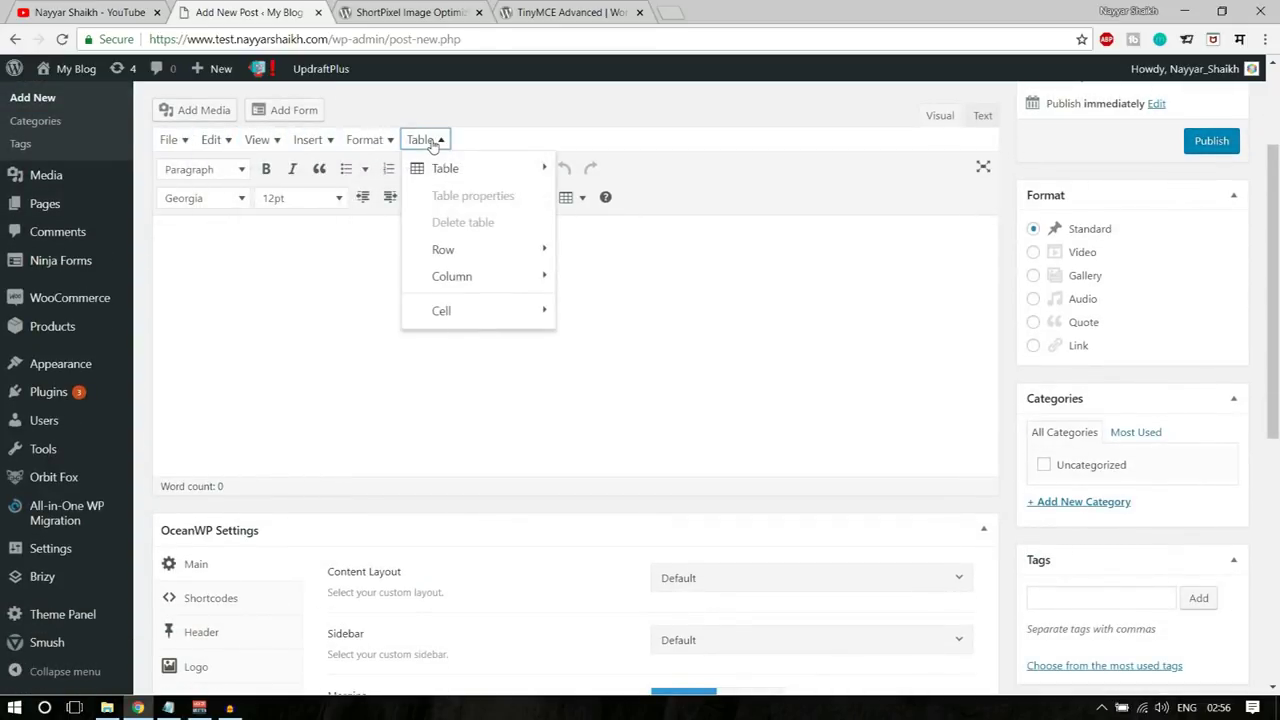
{"action": "mouse_move", "coordinate": [445, 168]}
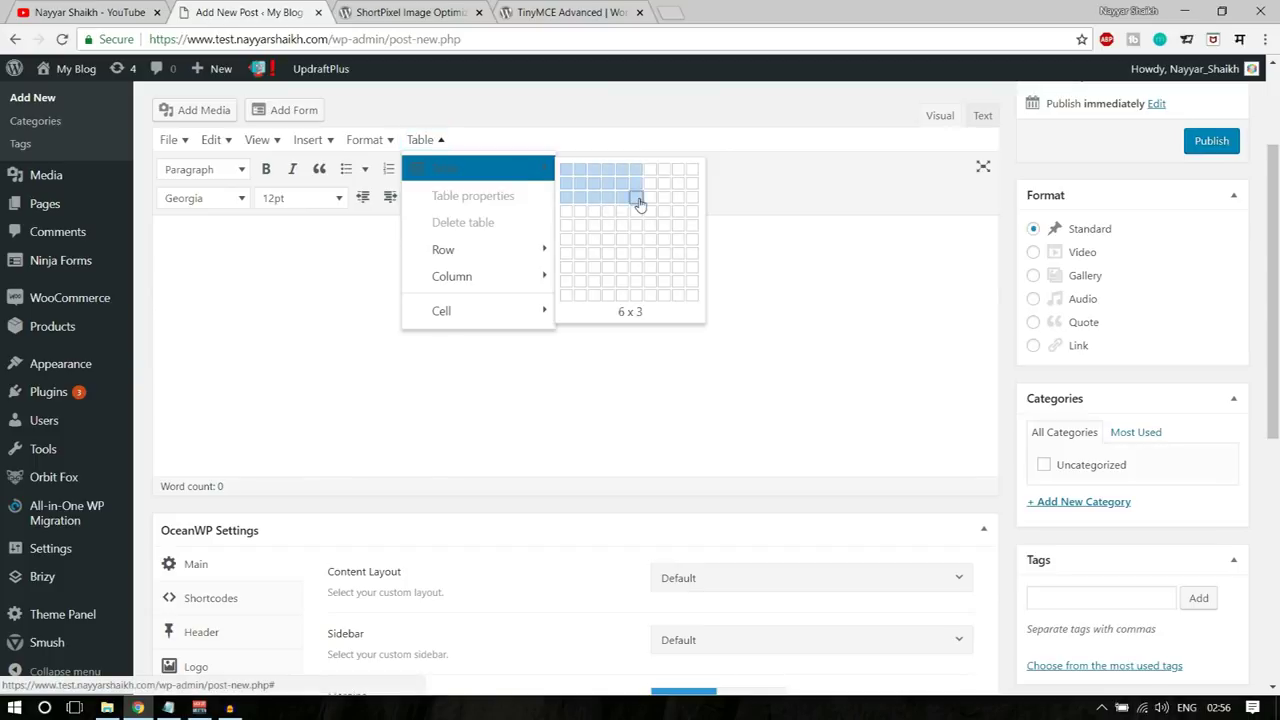
{"action": "left_click", "coordinate": [634, 198]}
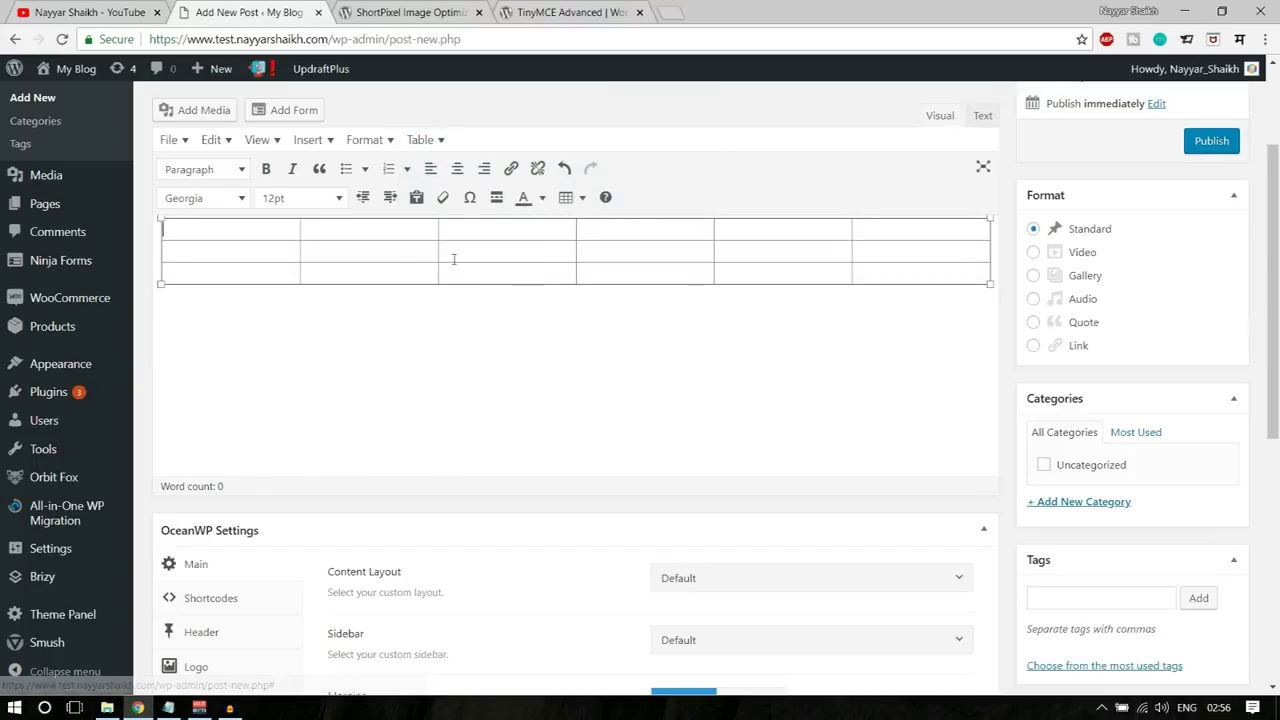
Step: Examine the font sizes, font families and paragraph formats offered by the post editor
{"action": "left_click", "coordinate": [285, 197]}
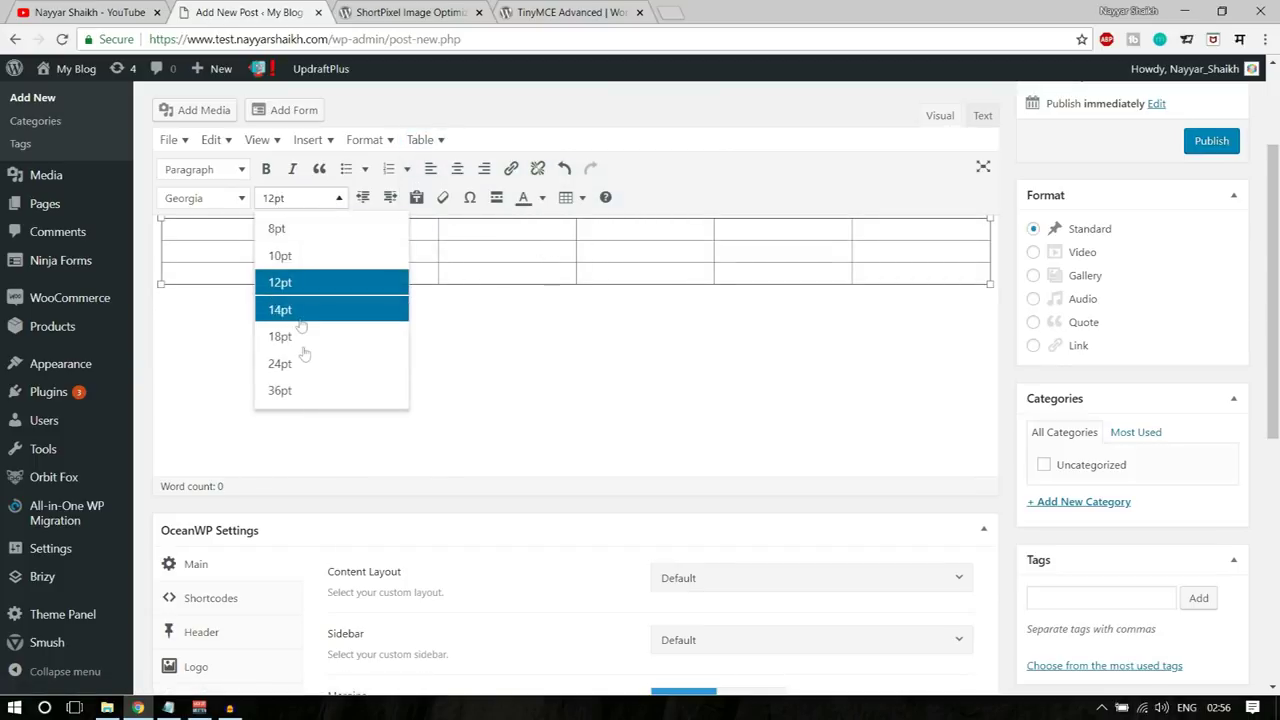
{"action": "left_click", "coordinate": [589, 386]}
{"action": "left_click", "coordinate": [310, 203]}
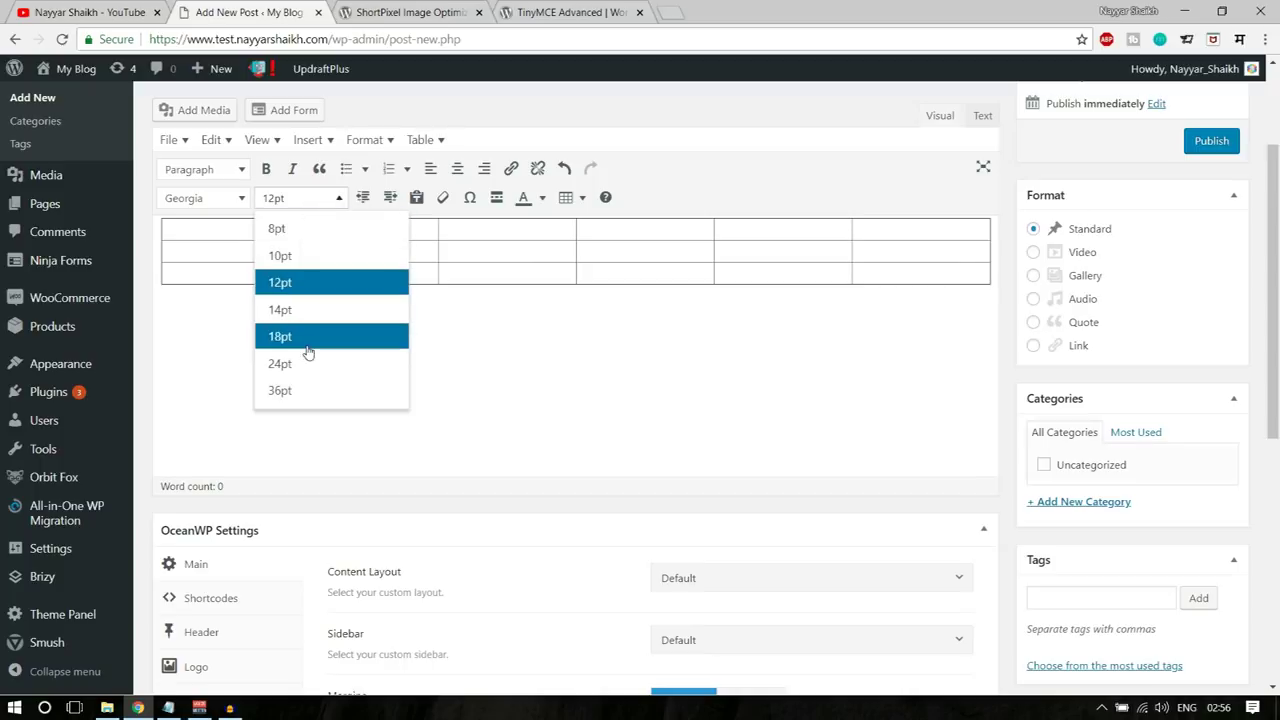
{"action": "left_click", "coordinate": [210, 197]}
{"action": "scroll", "coordinate": [243, 423], "scroll_direction": "down", "scroll_amount": 4}
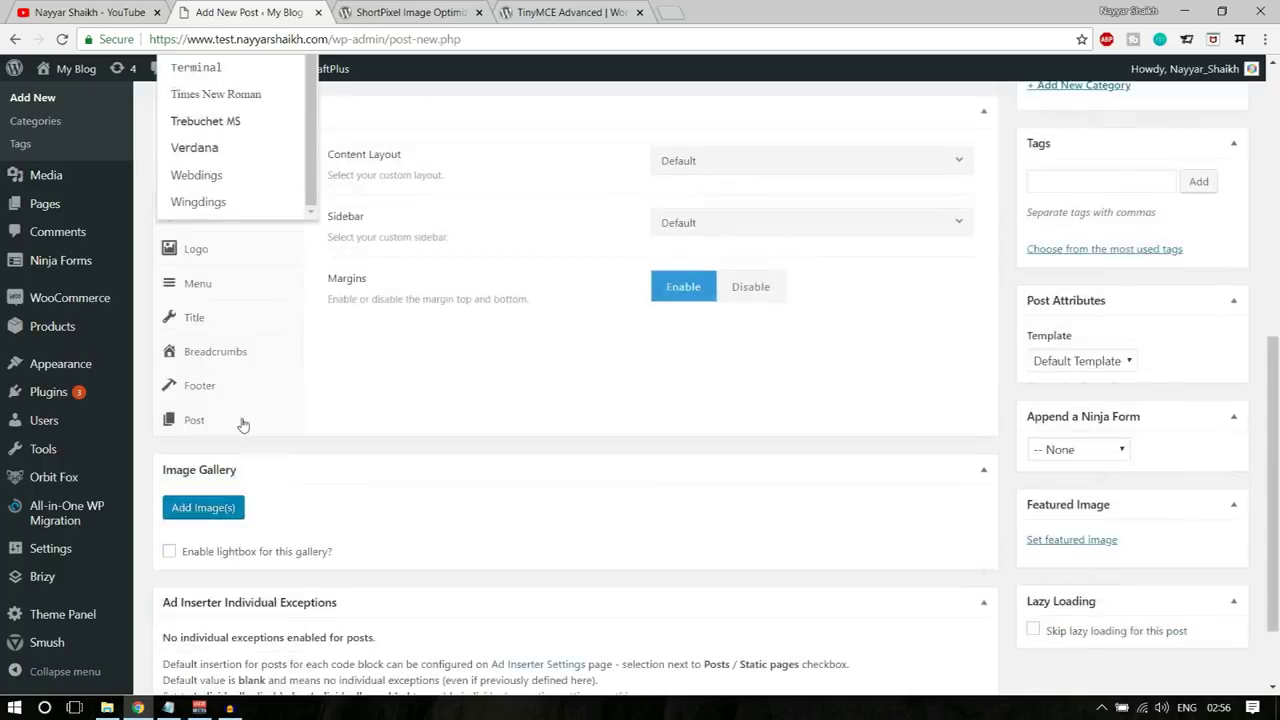
{"action": "scroll", "coordinate": [240, 420], "scroll_direction": "up", "scroll_amount": 7}
{"action": "left_click", "coordinate": [521, 446]}
{"action": "scroll", "coordinate": [521, 446], "scroll_direction": "down", "scroll_amount": 1}
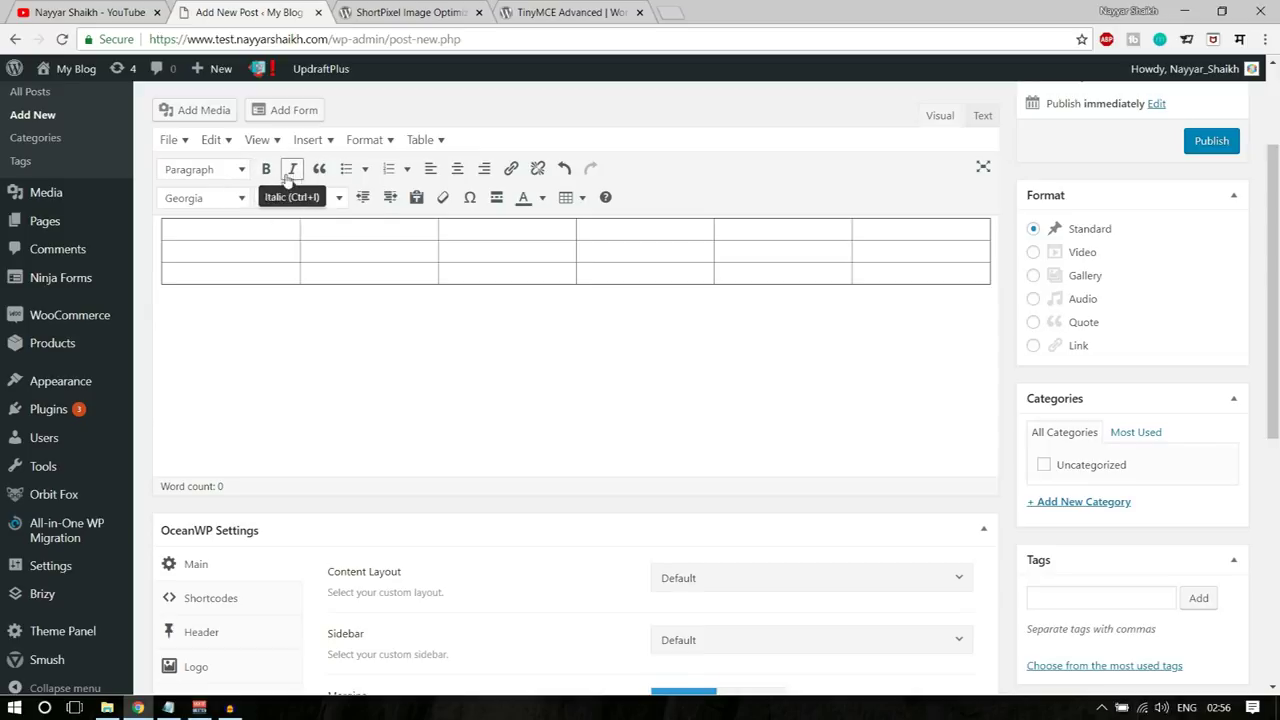
{"action": "left_click", "coordinate": [180, 172]}
{"action": "left_click", "coordinate": [205, 170]}
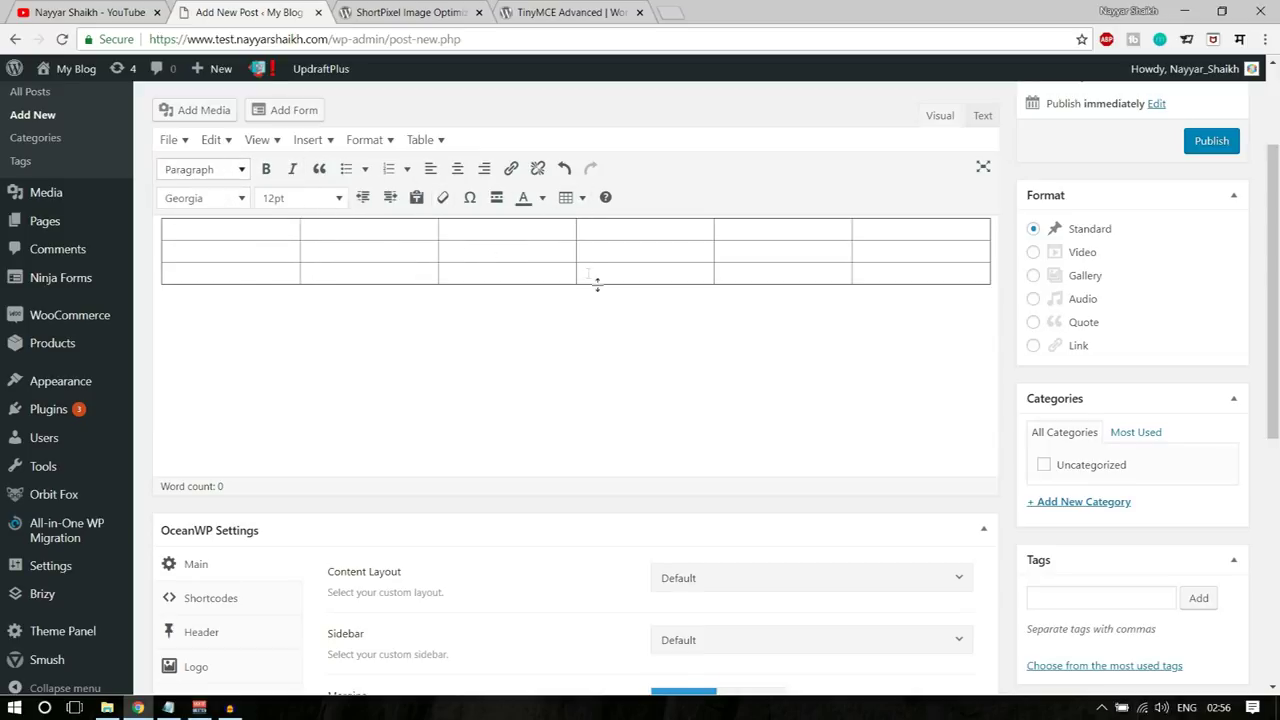
Step: Undo the table insertion in the post content, and redo it
{"action": "key", "text": "ctrl+z"}
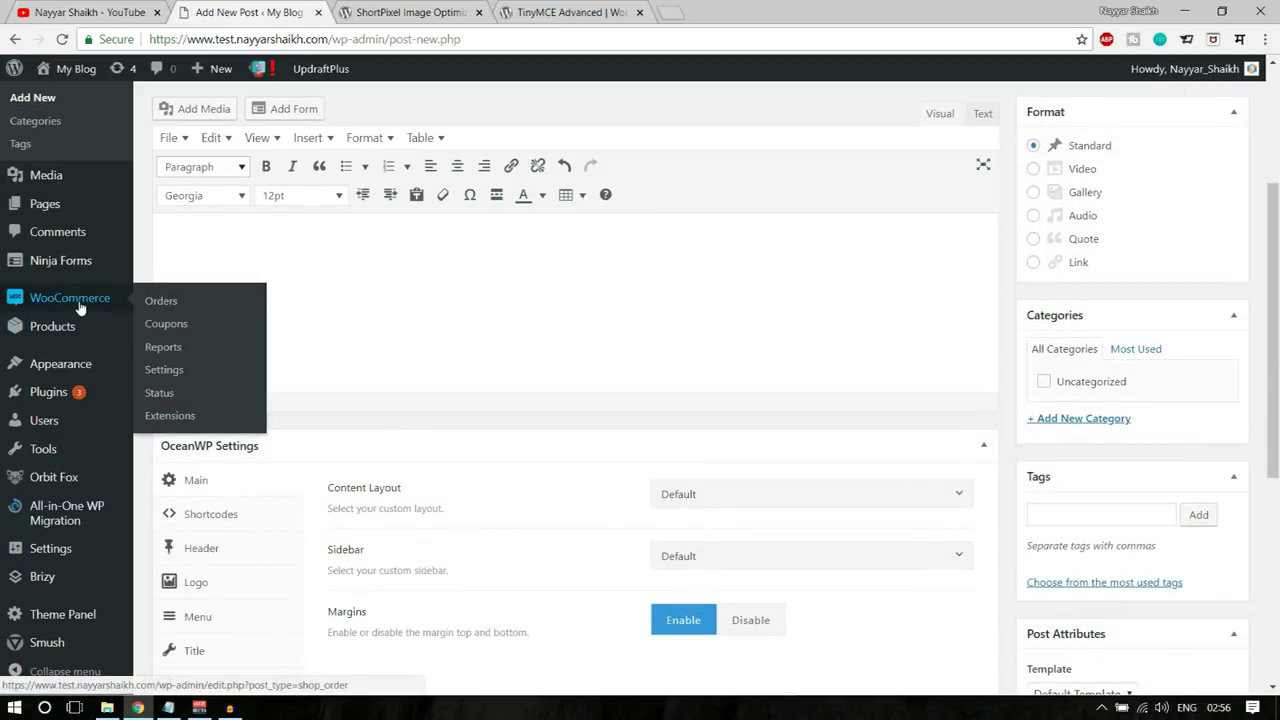
{"action": "mouse_move", "coordinate": [78, 367]}
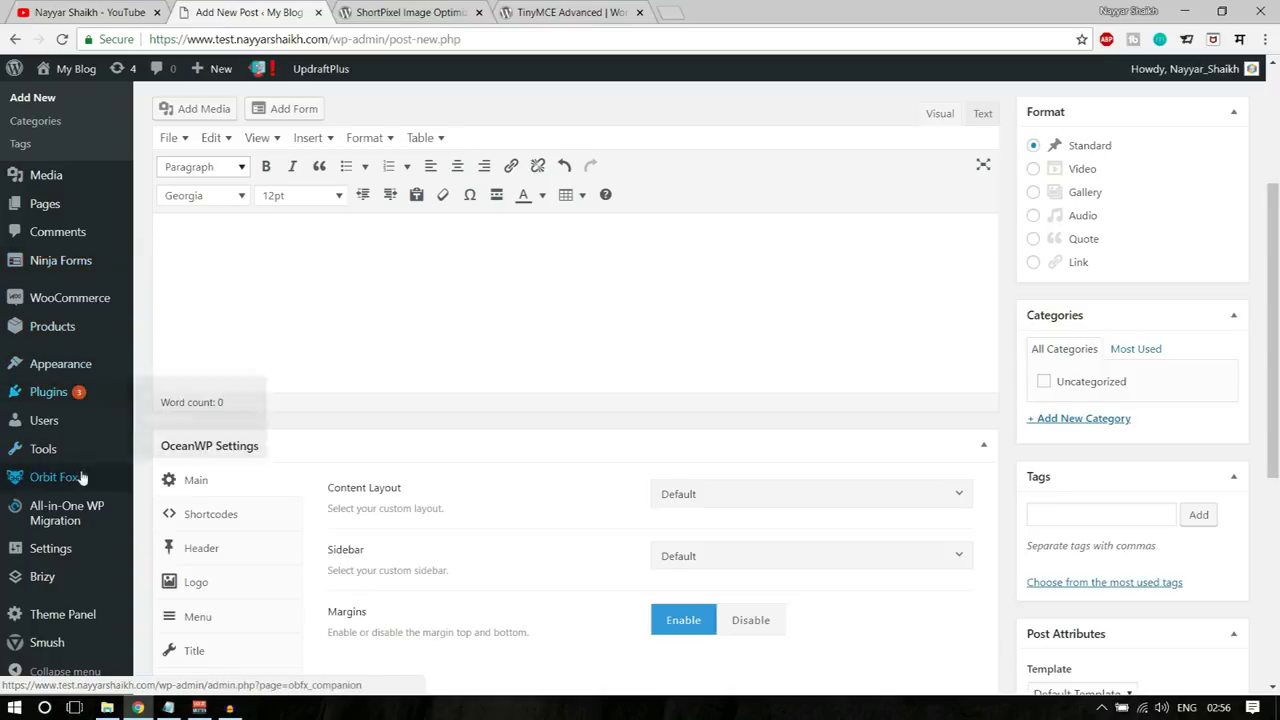
{"action": "key", "text": "ctrl+y"}
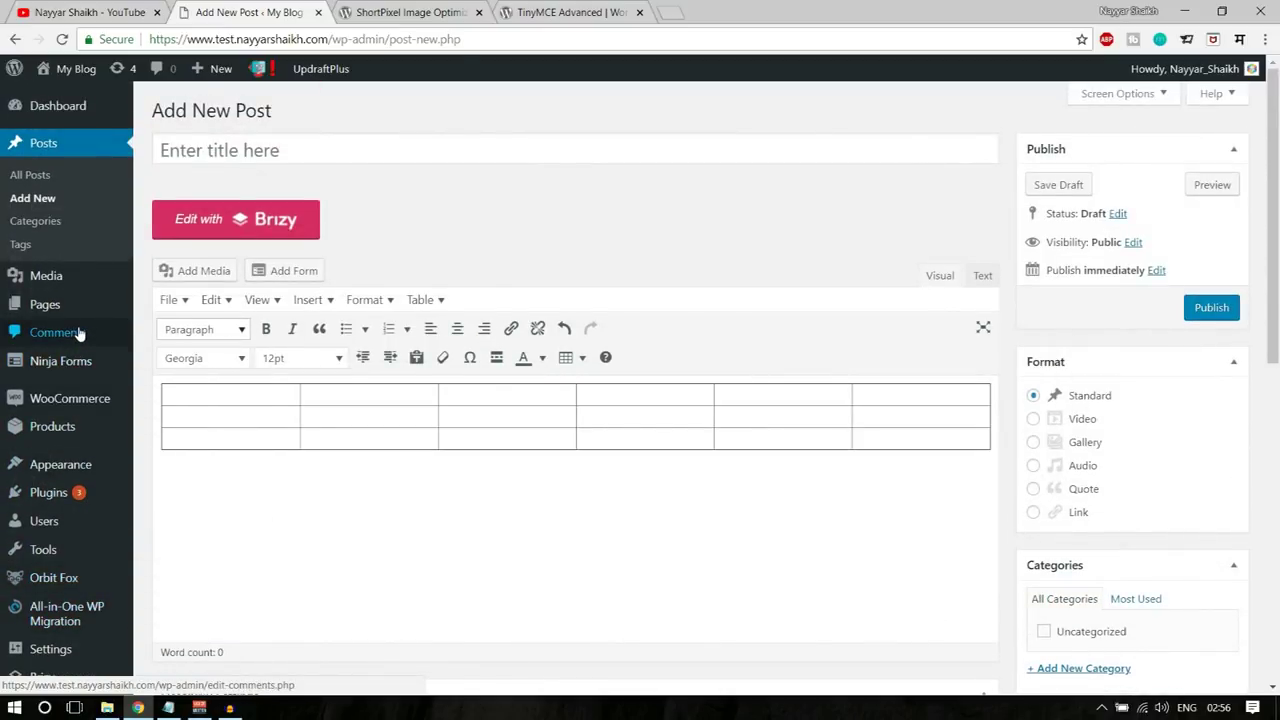
Step: Open the TinyMCE Advanced plugin's settings, leaving the new post without saving it
{"action": "scroll", "coordinate": [78, 333], "scroll_direction": "down", "scroll_amount": 1}
{"action": "scroll", "coordinate": [80, 333], "scroll_direction": "down", "scroll_amount": 1}
{"action": "mouse_move", "coordinate": [55, 567]}
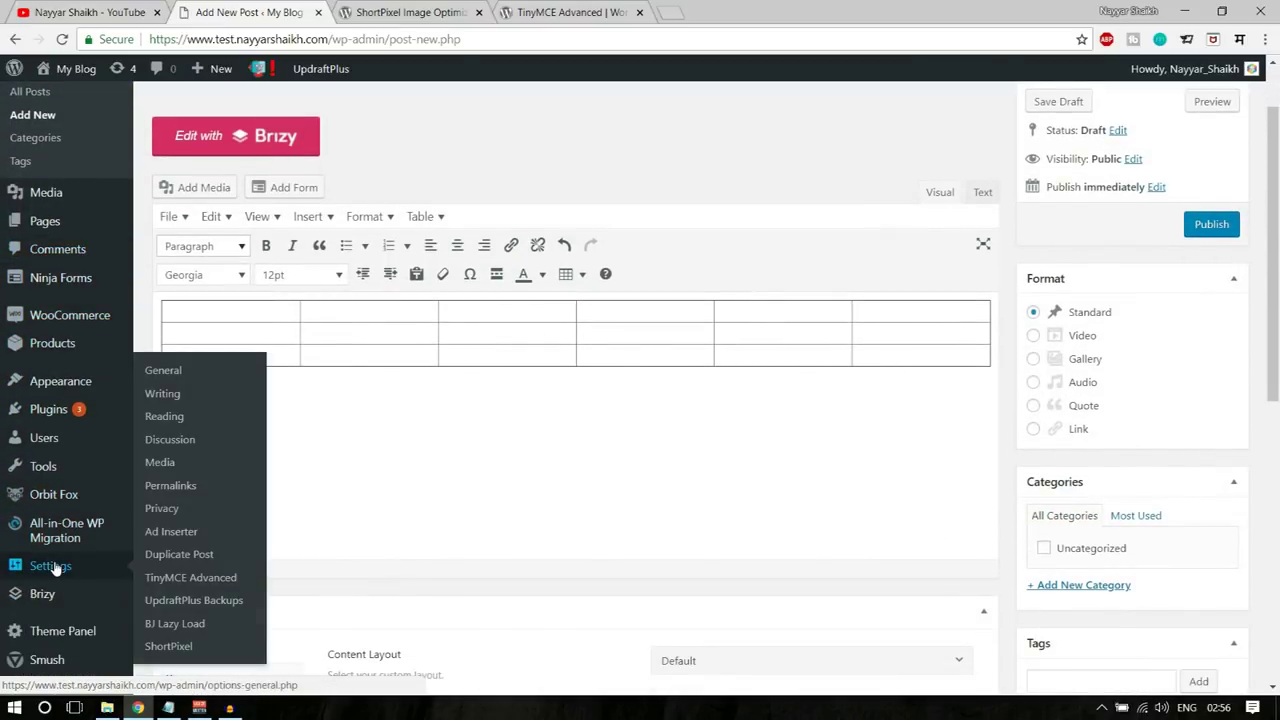
{"action": "left_click", "coordinate": [180, 580]}
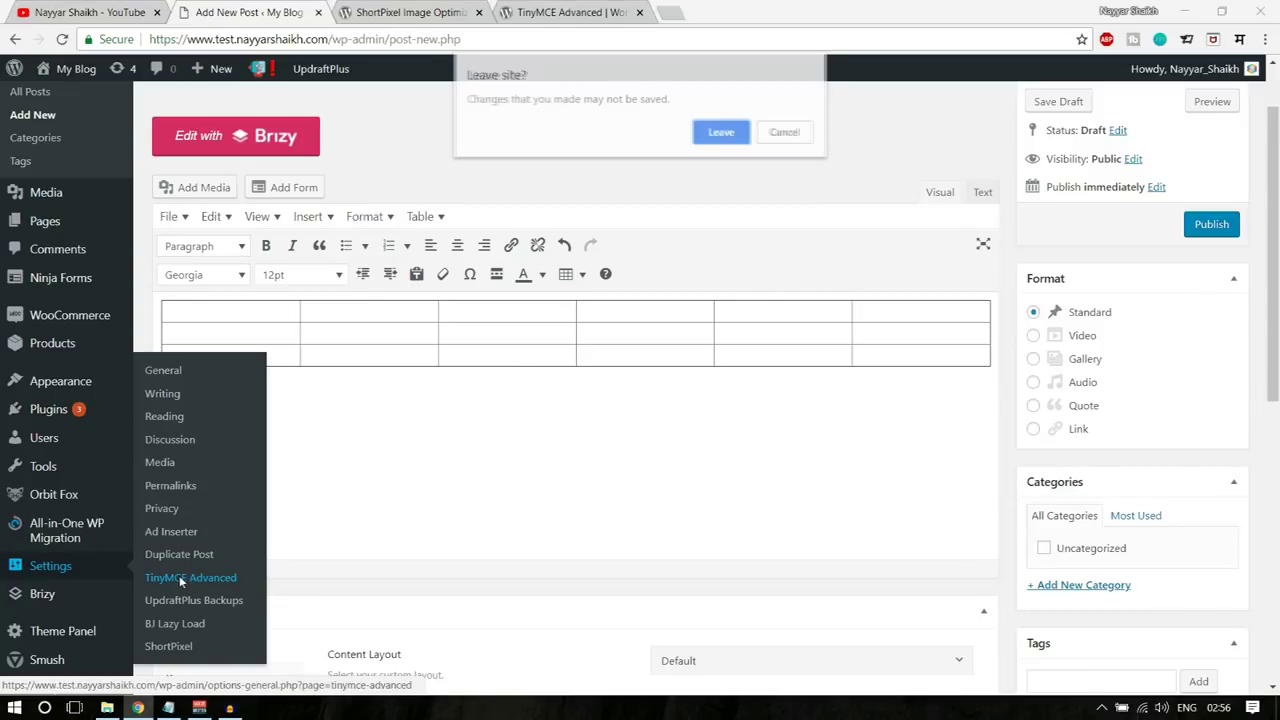
{"action": "left_click", "coordinate": [741, 137]}
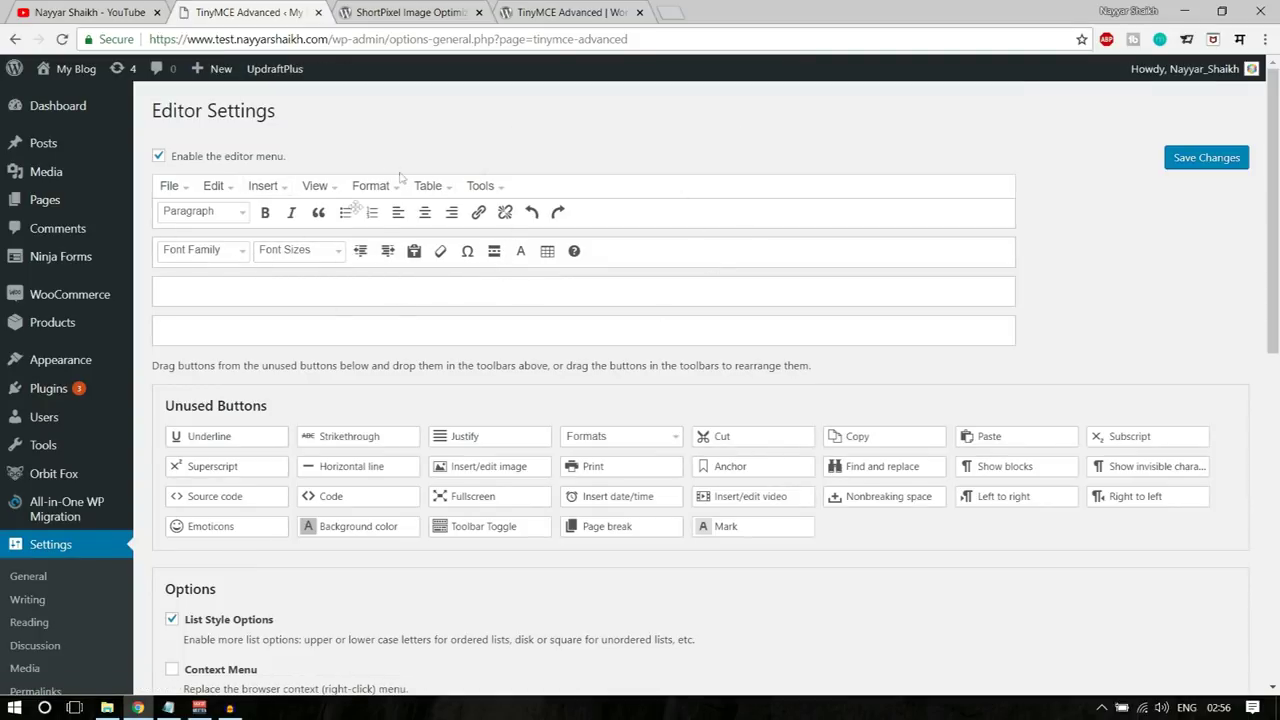
Step: Move the Paragraph selector to the unused buttons and place the Mark button at the start of the second toolbar row
{"action": "scroll", "coordinate": [517, 300], "scroll_direction": "down", "scroll_amount": 4}
{"action": "scroll", "coordinate": [520, 314], "scroll_direction": "up", "scroll_amount": 4}
{"action": "left_click_drag", "start_coordinate": [211, 212], "coordinate": [372, 408]}
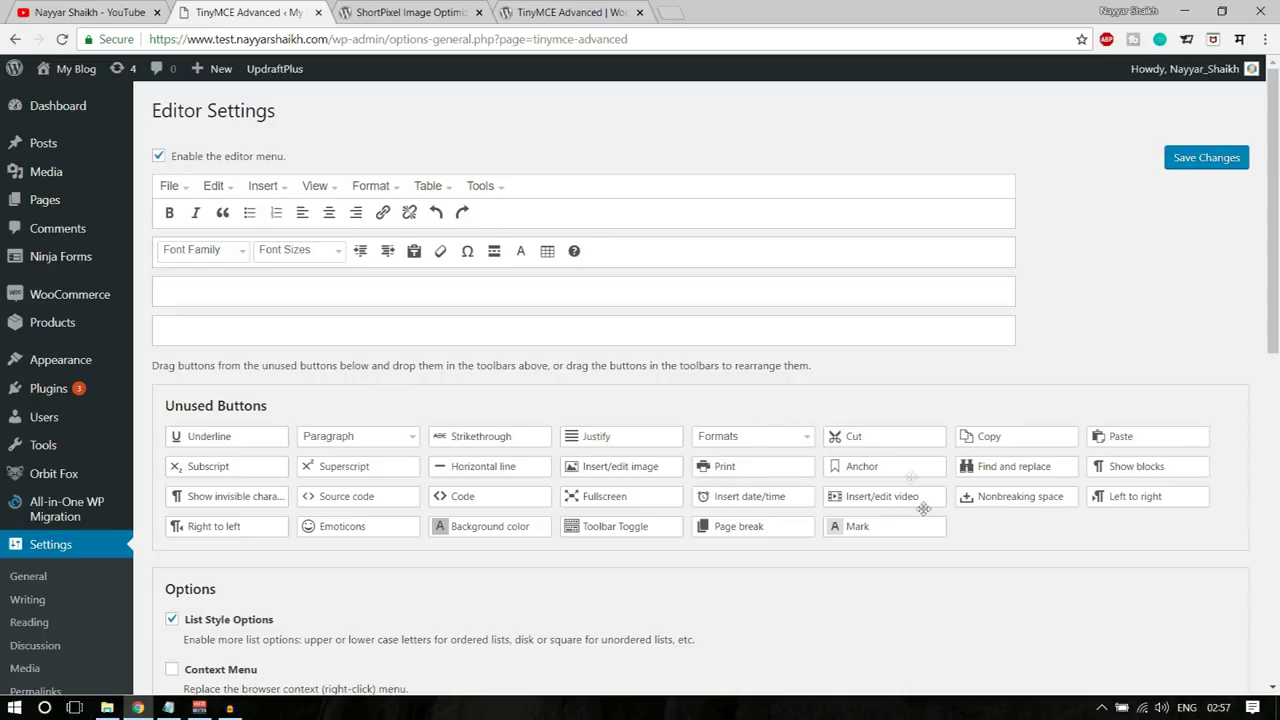
{"action": "left_click_drag", "start_coordinate": [903, 530], "coordinate": [245, 280]}
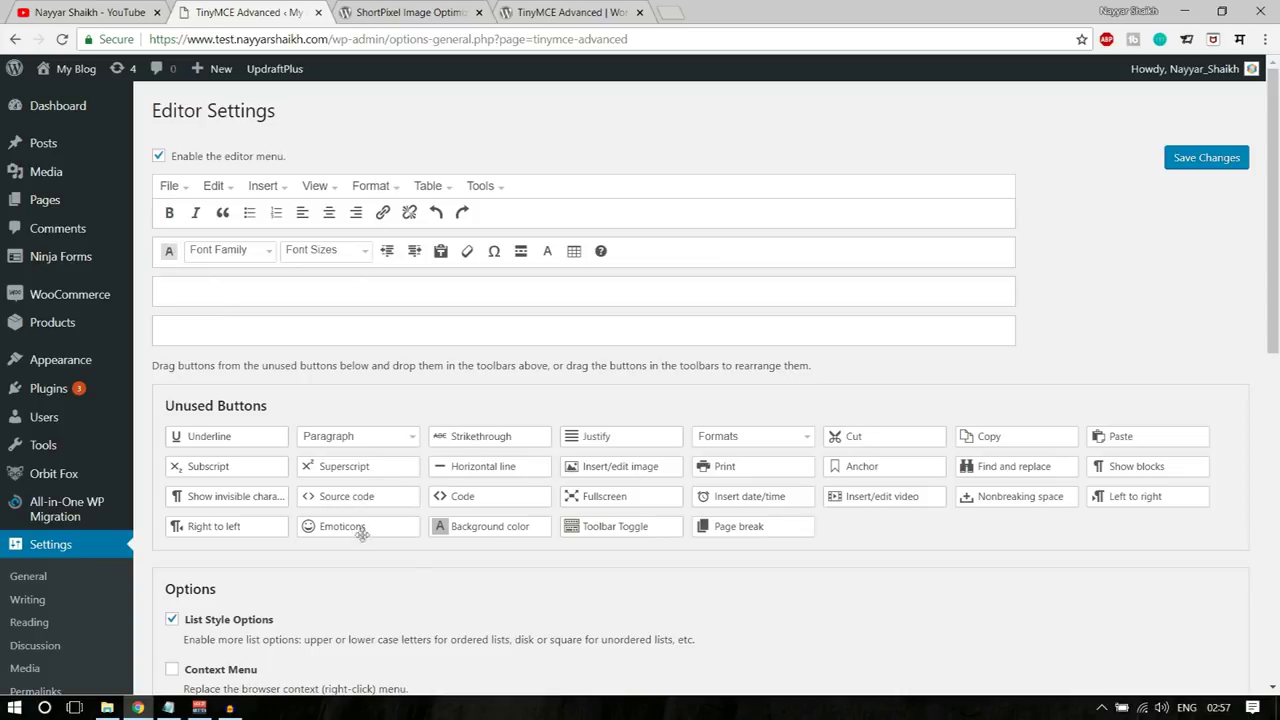
Step: Place the Emoticons button at the start of the first toolbar row and the Code button at its end
{"action": "left_click_drag", "start_coordinate": [364, 526], "coordinate": [210, 218]}
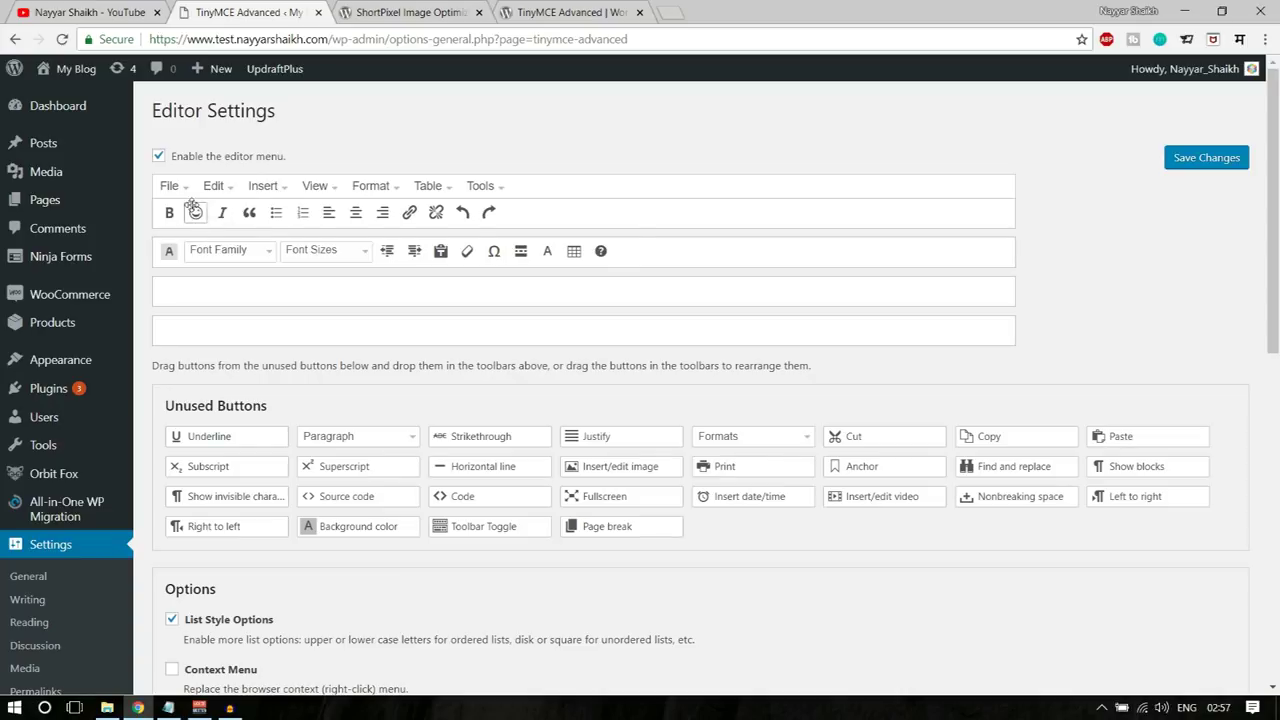
{"action": "left_click_drag", "start_coordinate": [194, 212], "coordinate": [162, 210]}
{"action": "left_click_drag", "start_coordinate": [210, 438], "coordinate": [201, 252]}
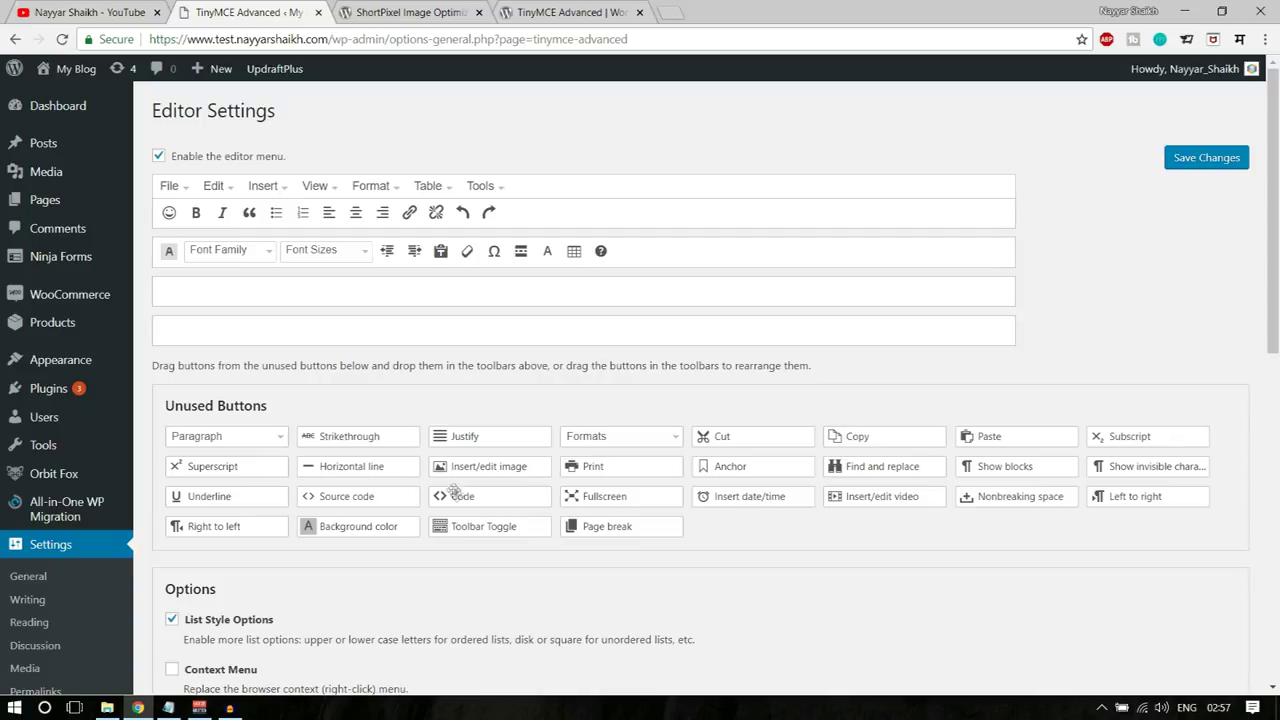
{"action": "left_click_drag", "start_coordinate": [457, 496], "coordinate": [563, 220]}
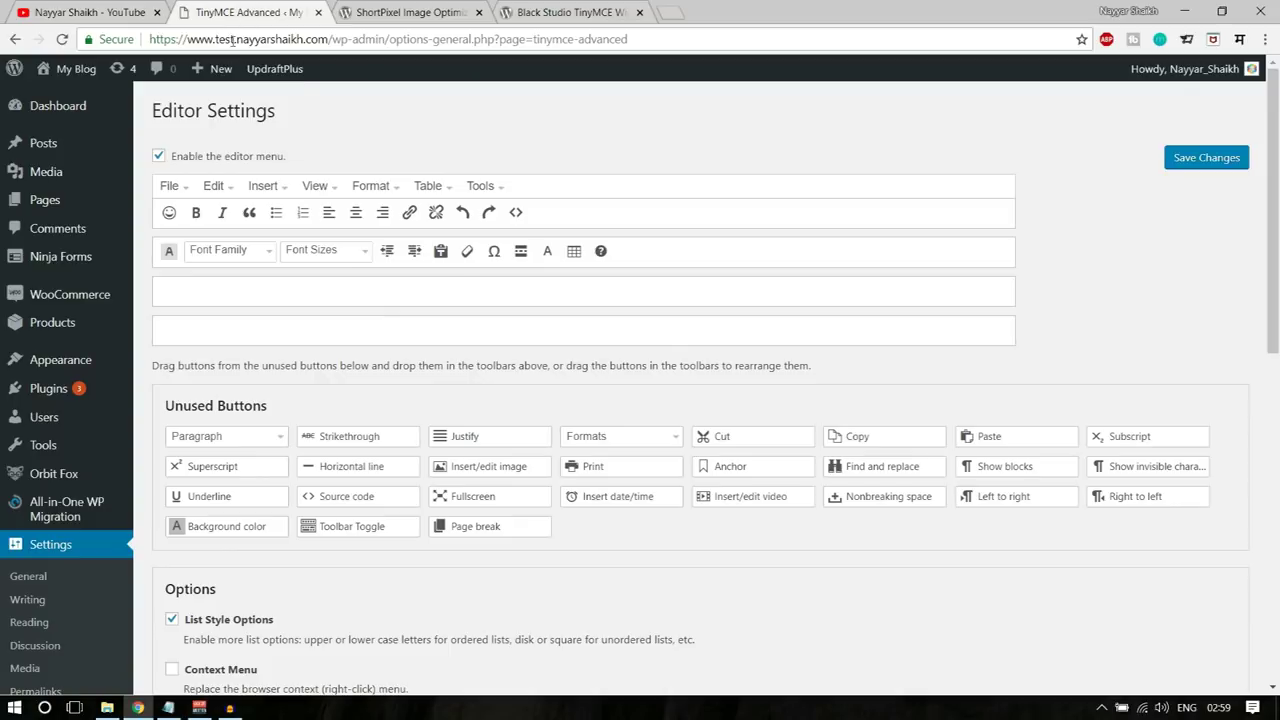
Step: Deactivate the Black Studio TinyMCE Widget plugin in the list of installed plugins
{"action": "mouse_move", "coordinate": [62, 396]}
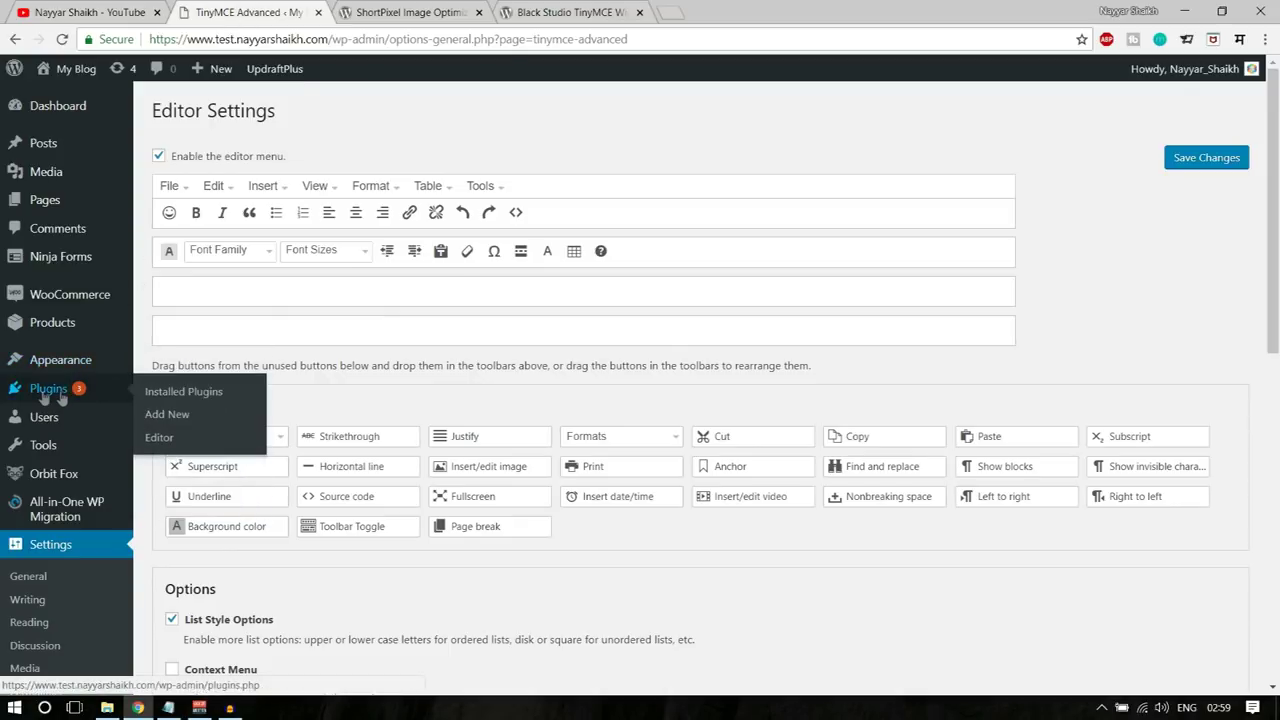
{"action": "left_click", "coordinate": [188, 393]}
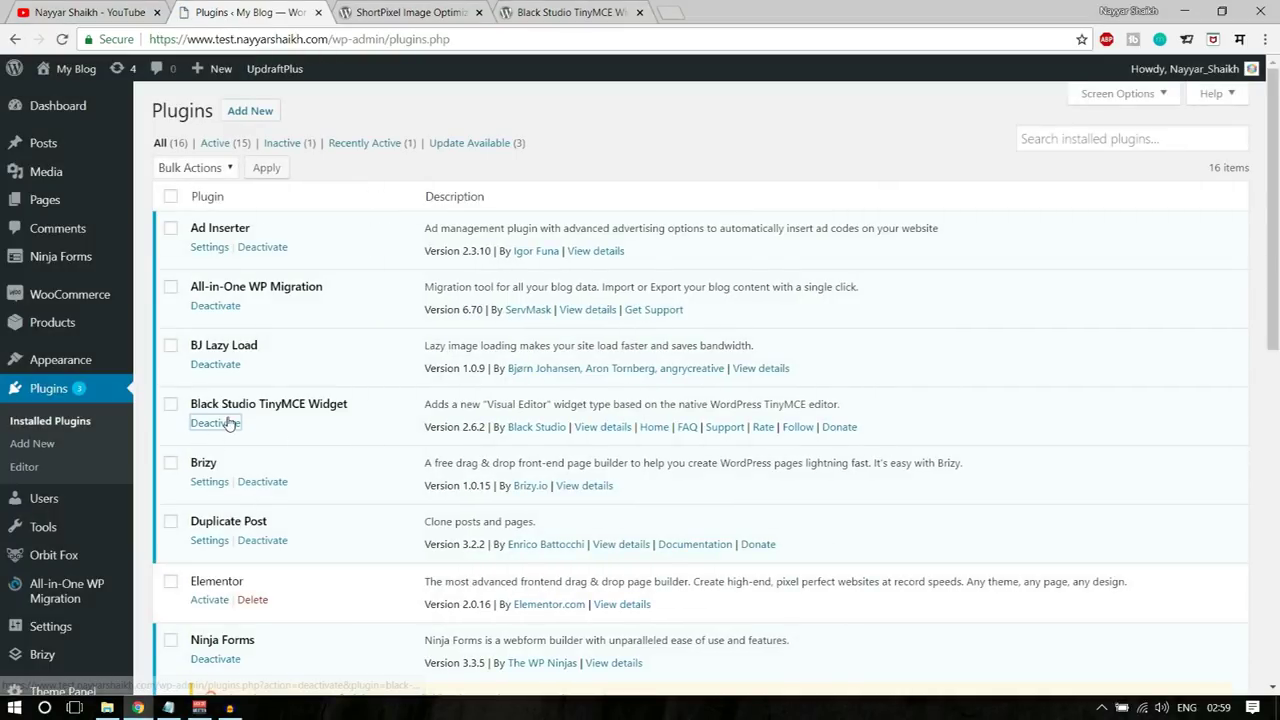
{"action": "left_click", "coordinate": [215, 423]}
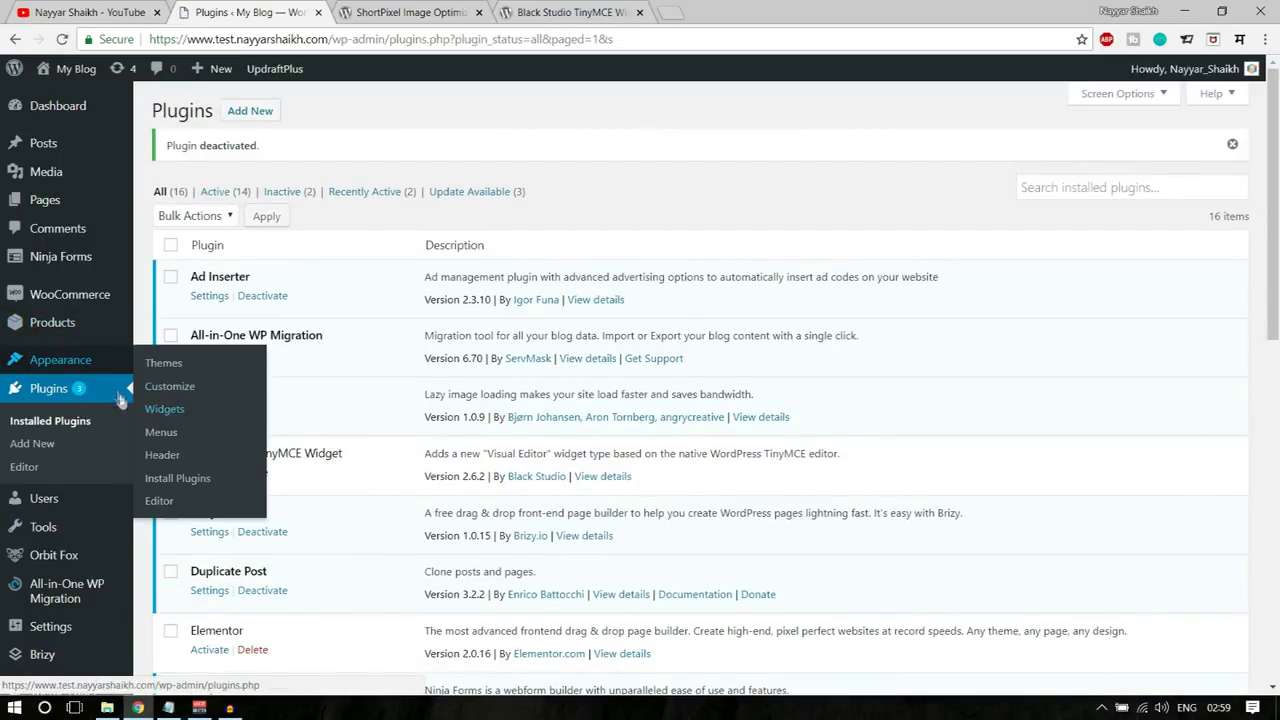
Step: Open the site's Widgets page in a new browser tab and switch to it
{"action": "right_click", "coordinate": [170, 410]}
{"action": "left_click", "coordinate": [190, 421]}
{"action": "left_click", "coordinate": [352, 12]}
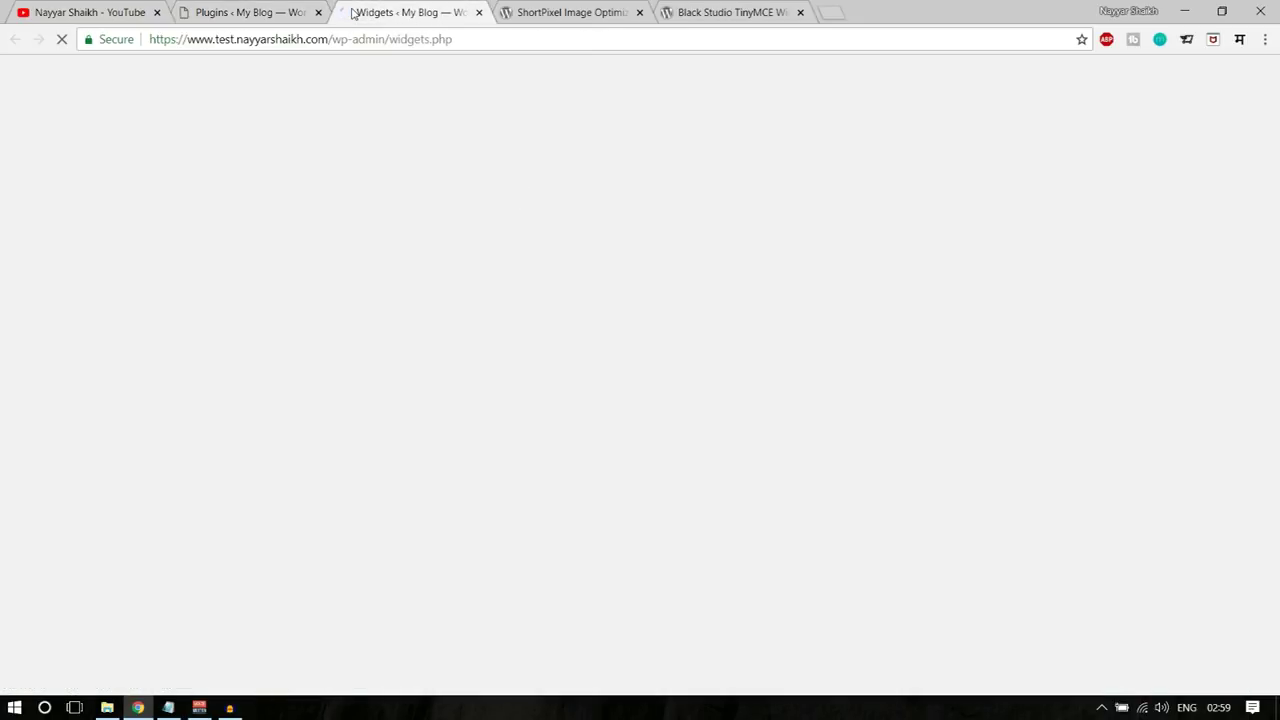
Step: Add a Text widget to the Default Sidebar
{"action": "scroll", "coordinate": [1020, 424], "scroll_direction": "down", "scroll_amount": 2}
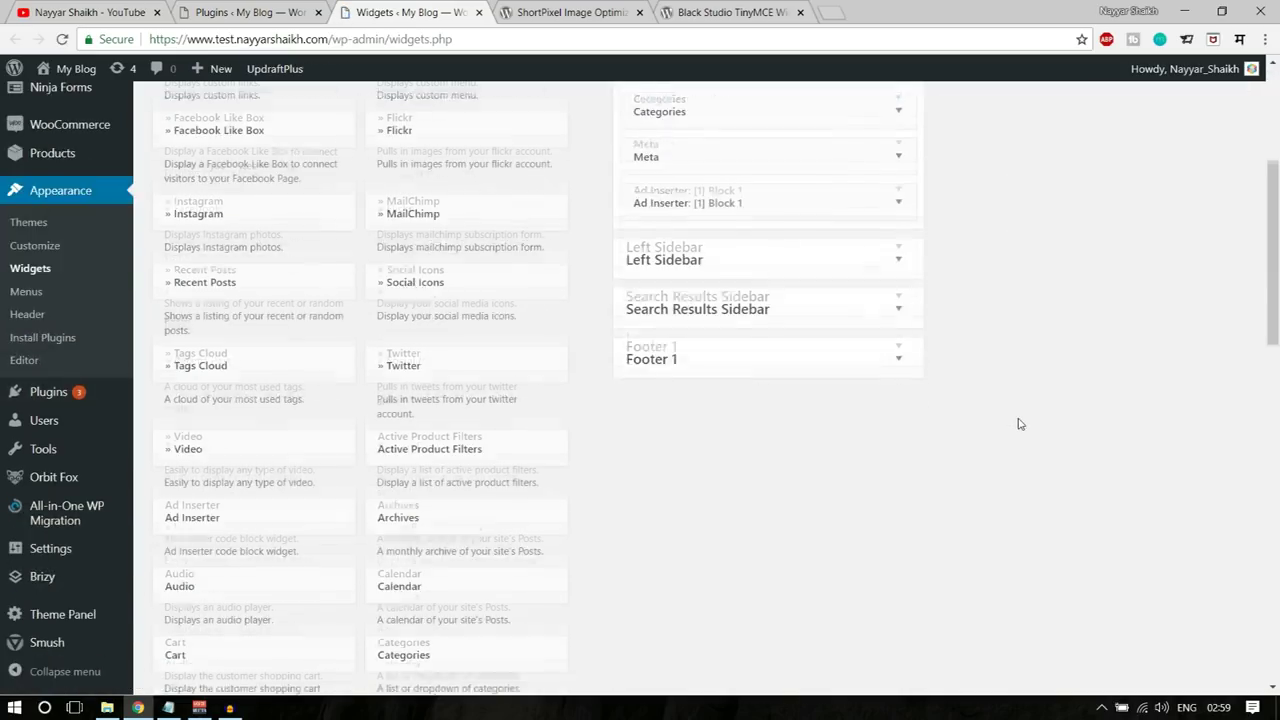
{"action": "scroll", "coordinate": [1020, 424], "scroll_direction": "down", "scroll_amount": 6}
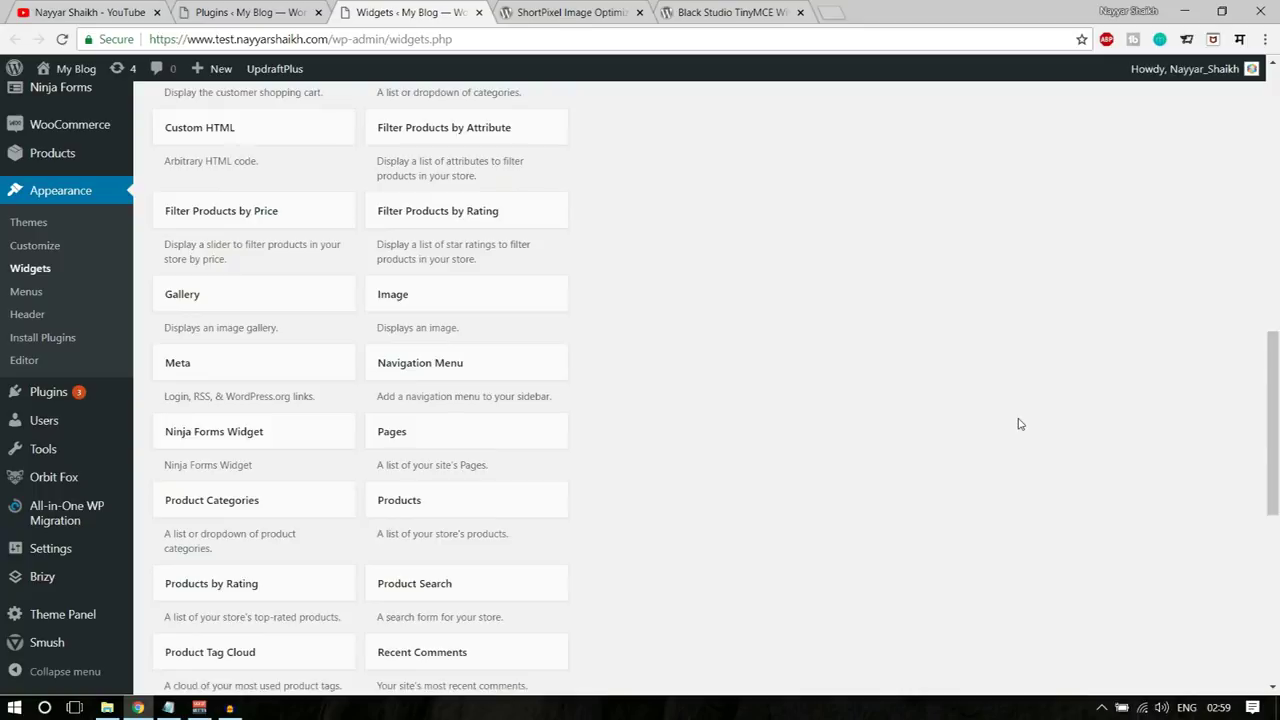
{"action": "scroll", "coordinate": [1020, 424], "scroll_direction": "down", "scroll_amount": 5}
{"action": "left_click", "coordinate": [298, 458]}
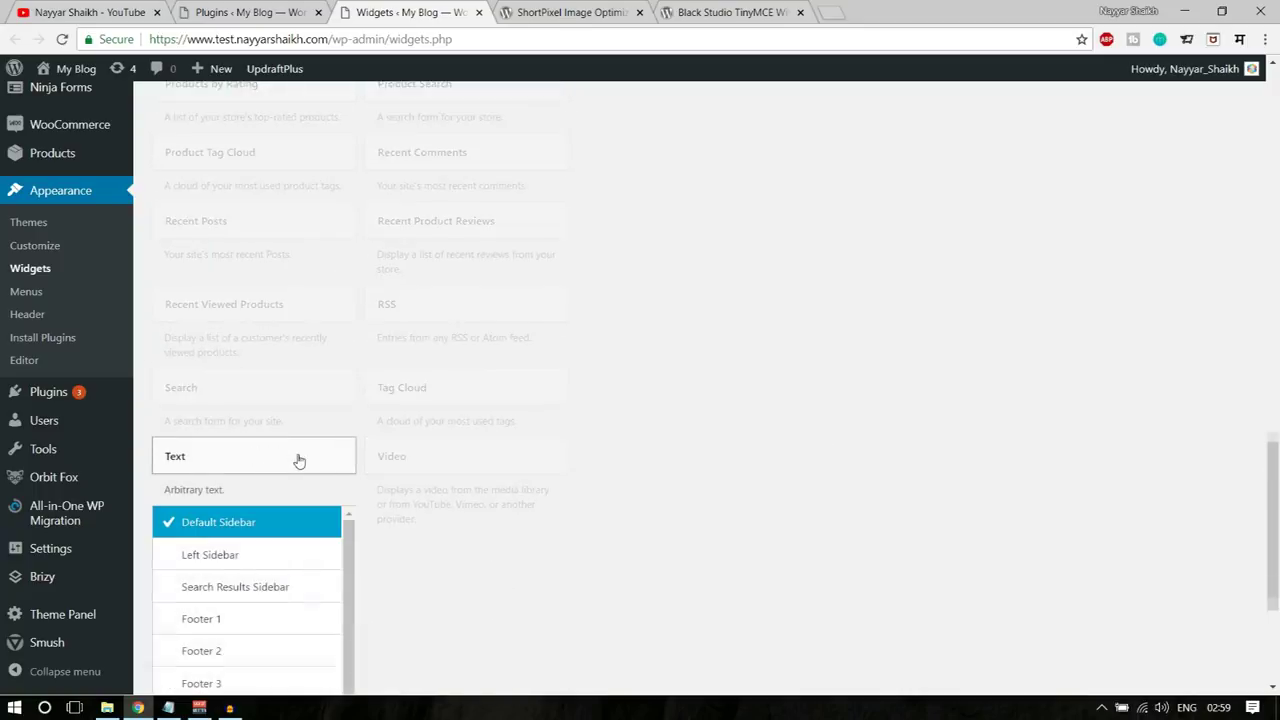
{"action": "left_click", "coordinate": [280, 609]}
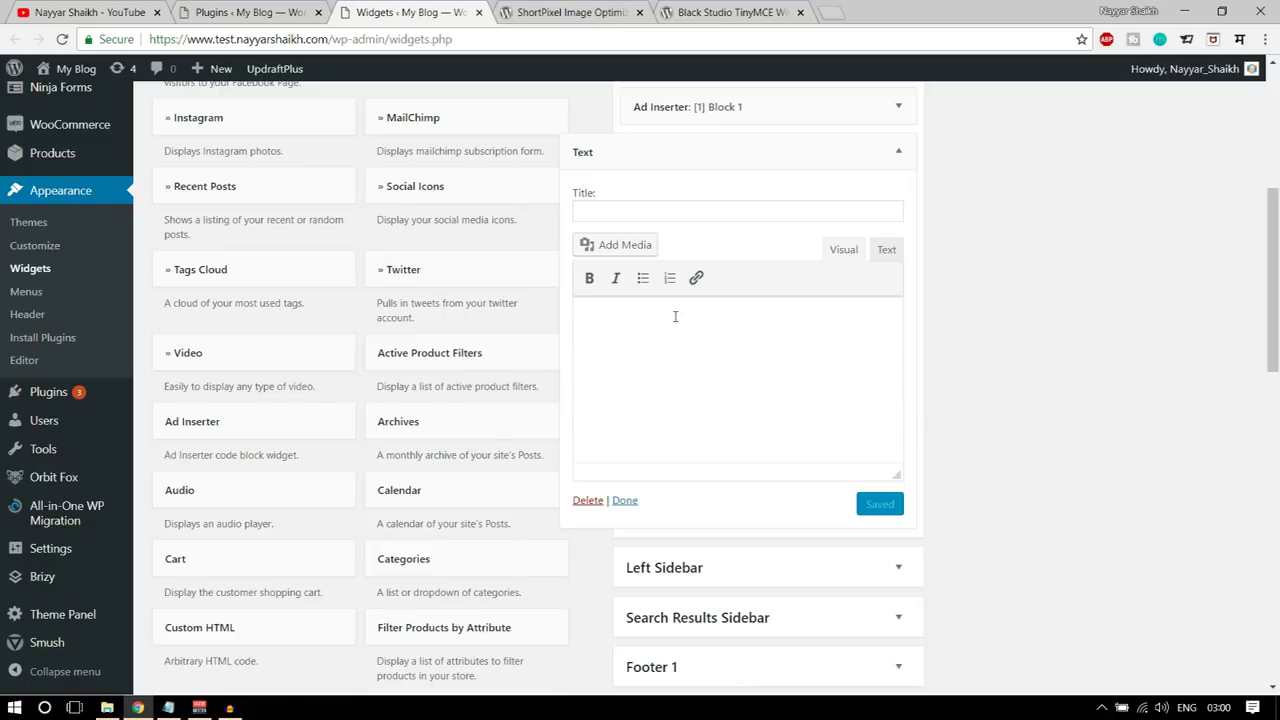
Step: Activate the Black Studio TinyMCE Widget plugin and reload the Widgets page
{"action": "left_click", "coordinate": [235, 12]}
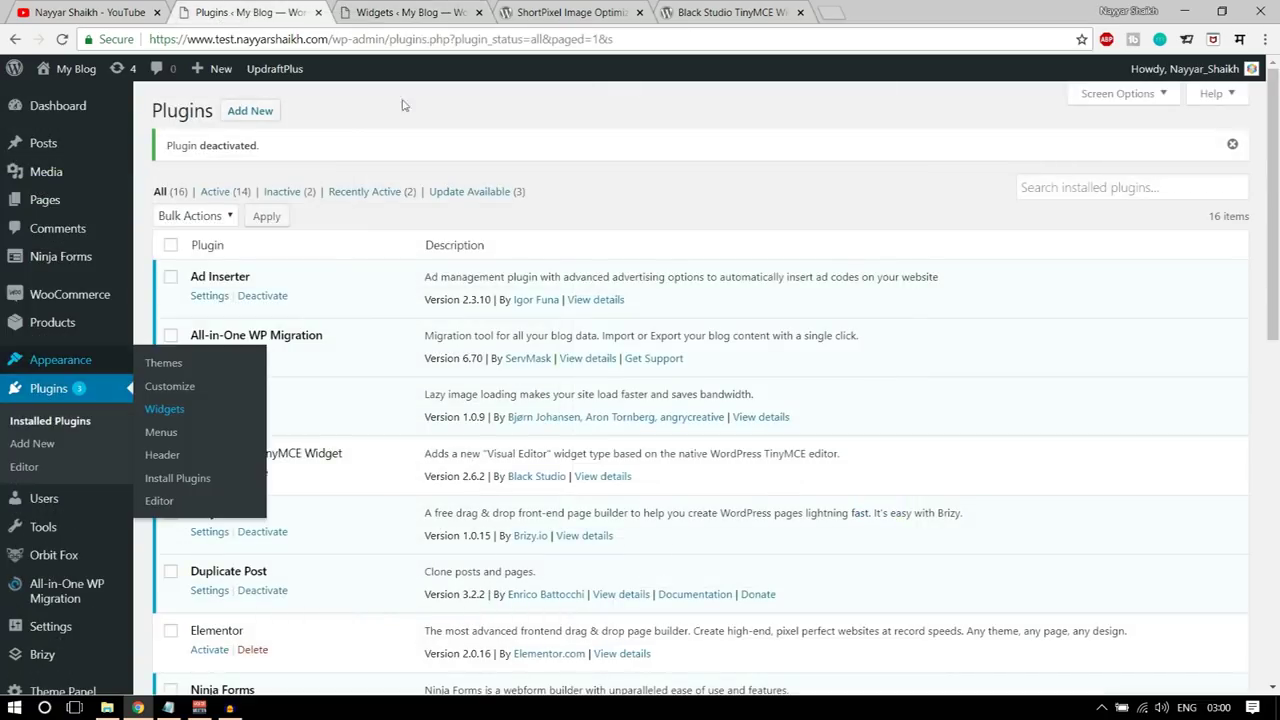
{"action": "scroll", "coordinate": [323, 400], "scroll_direction": "down", "scroll_amount": 3}
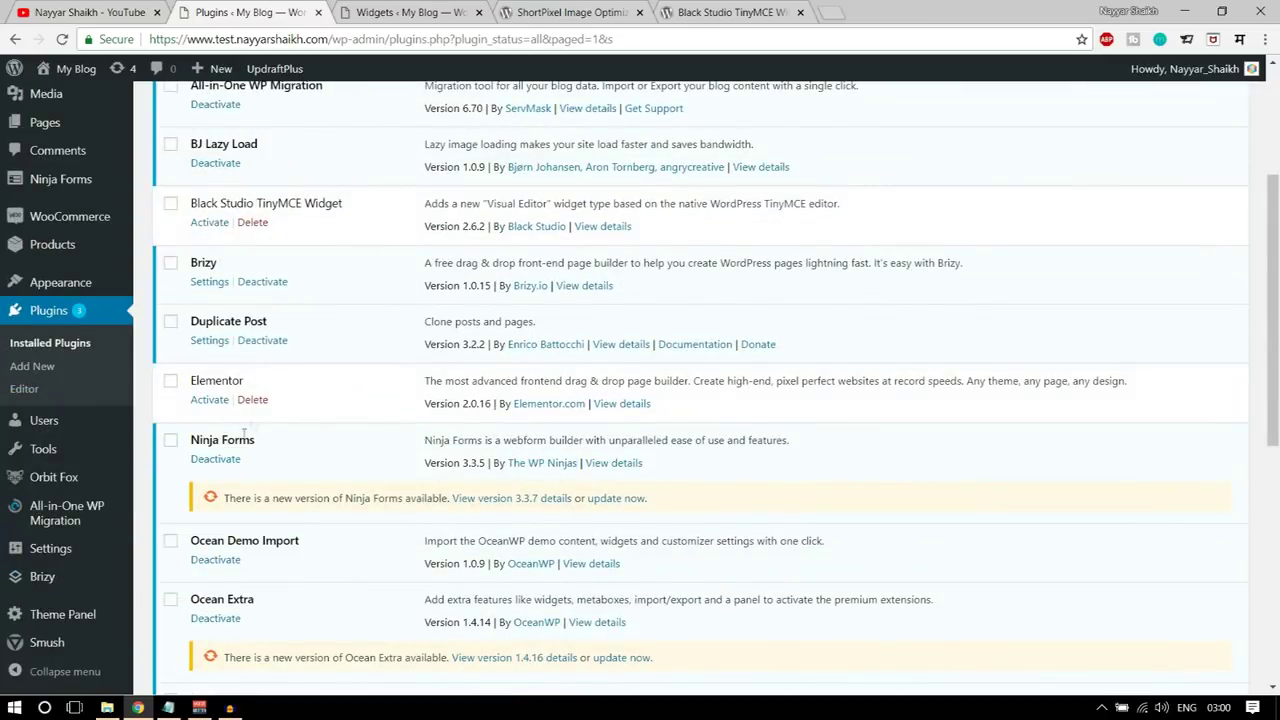
{"action": "left_click", "coordinate": [210, 222]}
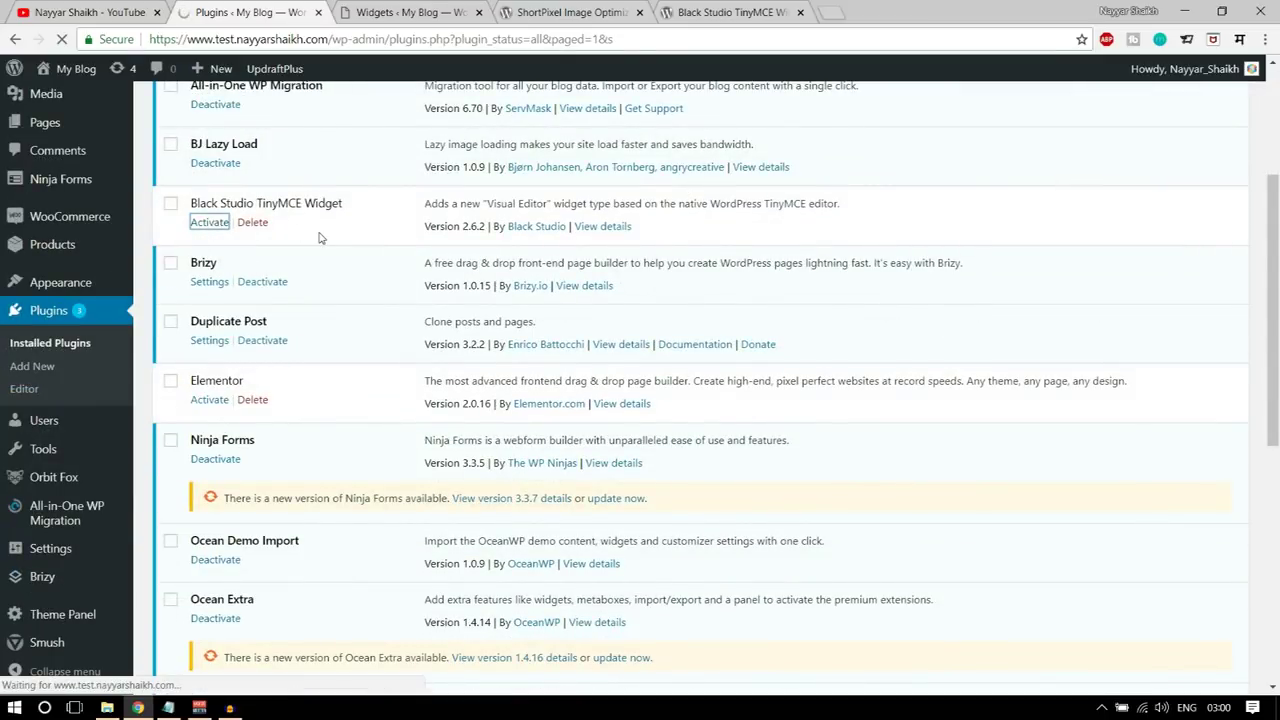
{"action": "left_click", "coordinate": [405, 12]}
{"action": "left_click", "coordinate": [63, 39]}
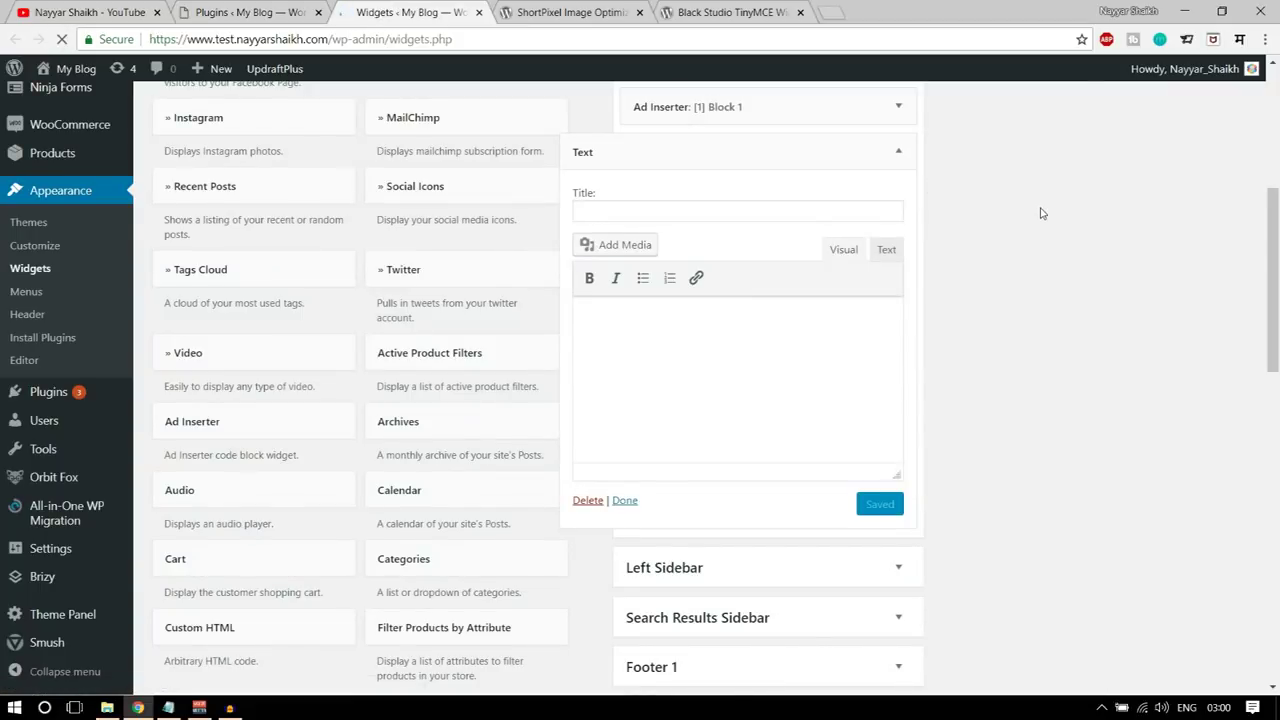
Step: Add a Visual Editor widget to the Default Sidebar
{"action": "scroll", "coordinate": [1031, 393], "scroll_direction": "down", "scroll_amount": 15}
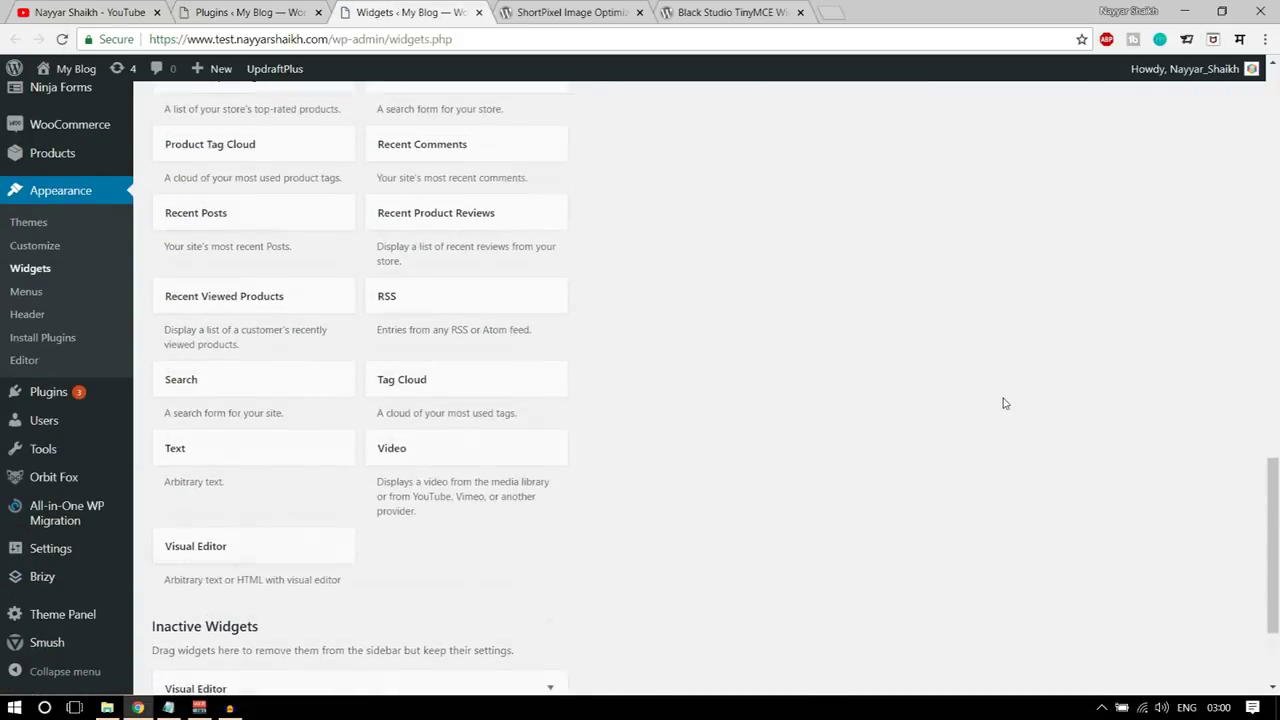
{"action": "left_click", "coordinate": [271, 387]}
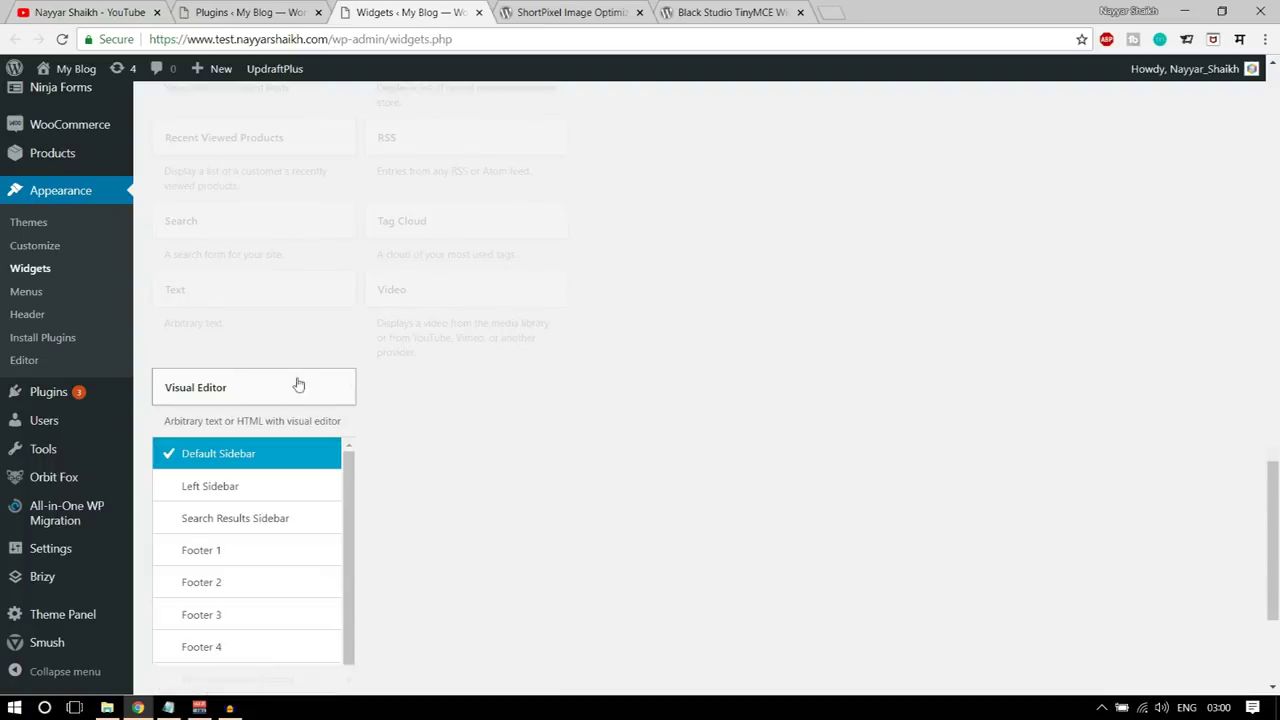
{"action": "left_click", "coordinate": [282, 465]}
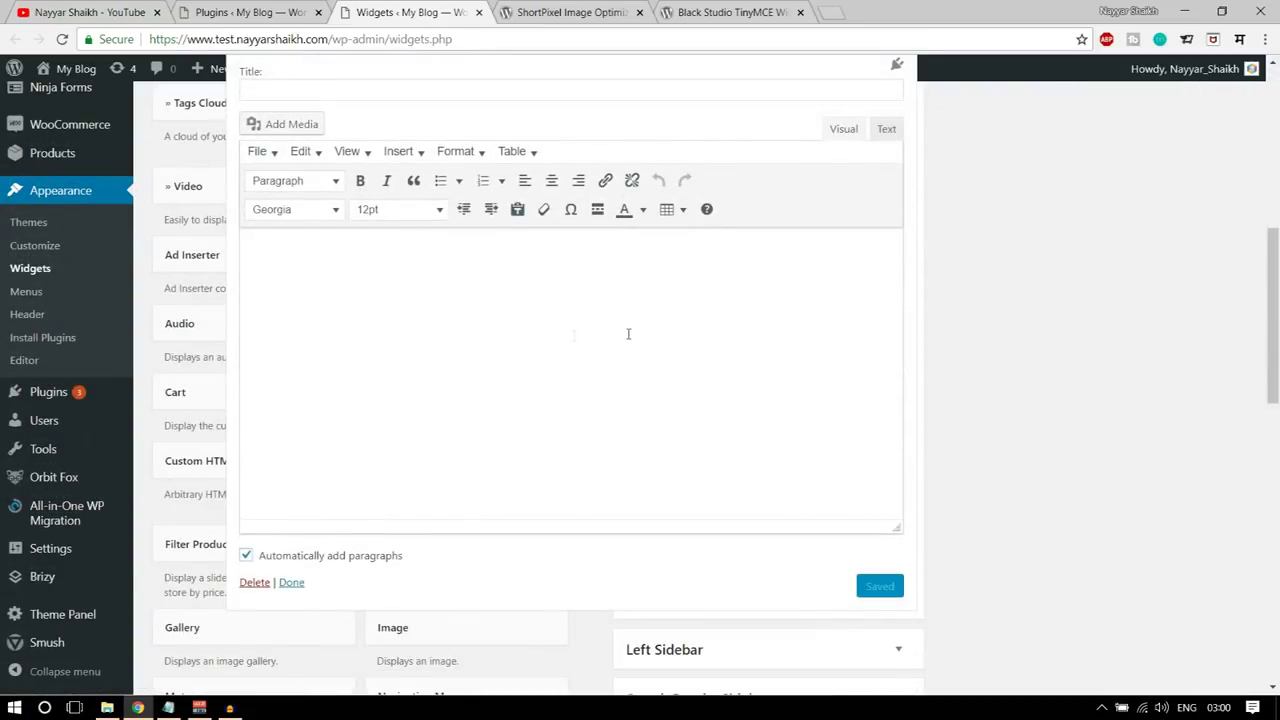
{"action": "left_click", "coordinate": [336, 252]}
{"action": "left_click", "coordinate": [275, 156]}
{"action": "left_click", "coordinate": [275, 156]}
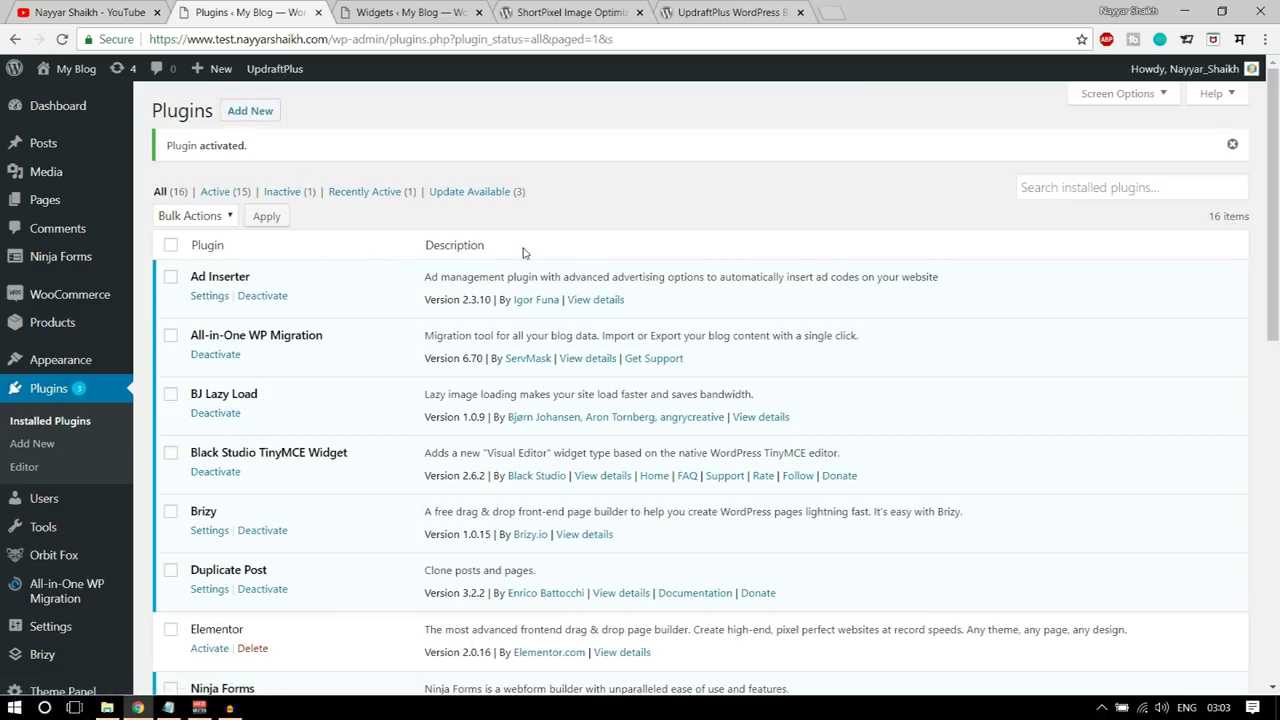
Step: Open the UpdraftPlus Backups settings page
{"action": "scroll", "coordinate": [437, 294], "scroll_direction": "down", "scroll_amount": 3}
{"action": "scroll", "coordinate": [130, 487], "scroll_direction": "up", "scroll_amount": 5}
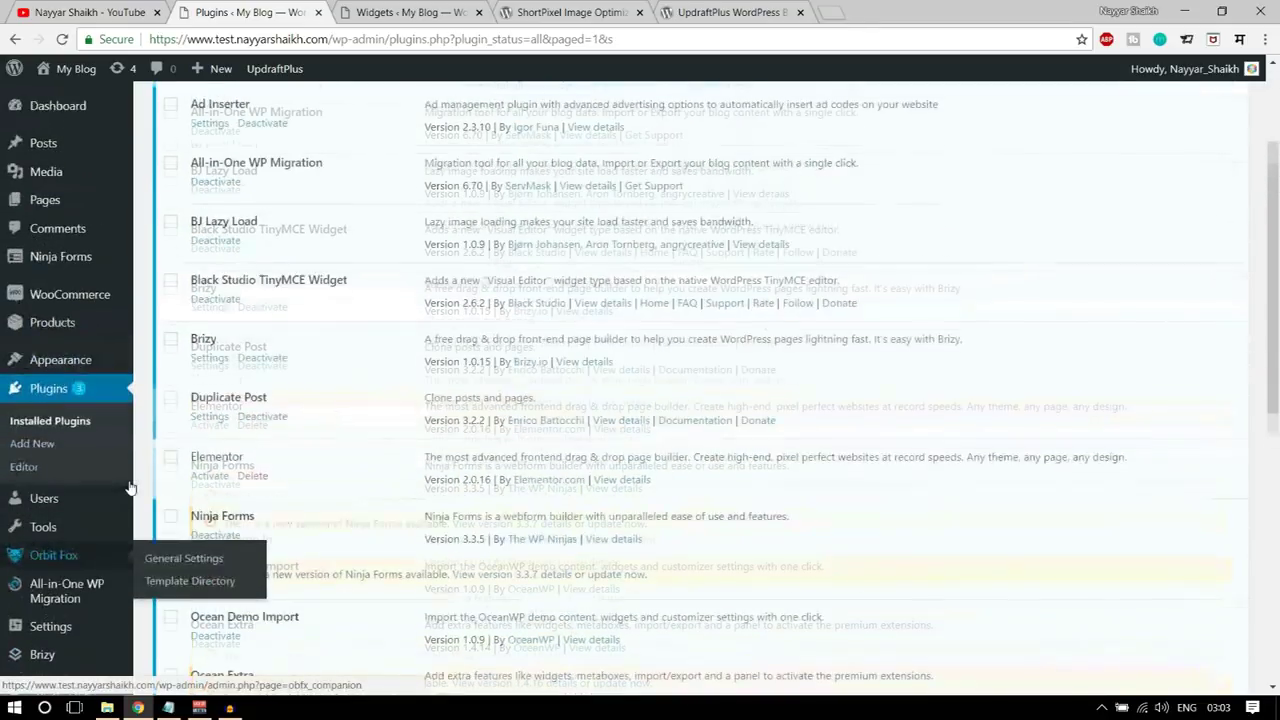
{"action": "scroll", "coordinate": [51, 505], "scroll_direction": "down", "scroll_amount": 3}
{"action": "mouse_move", "coordinate": [50, 548]}
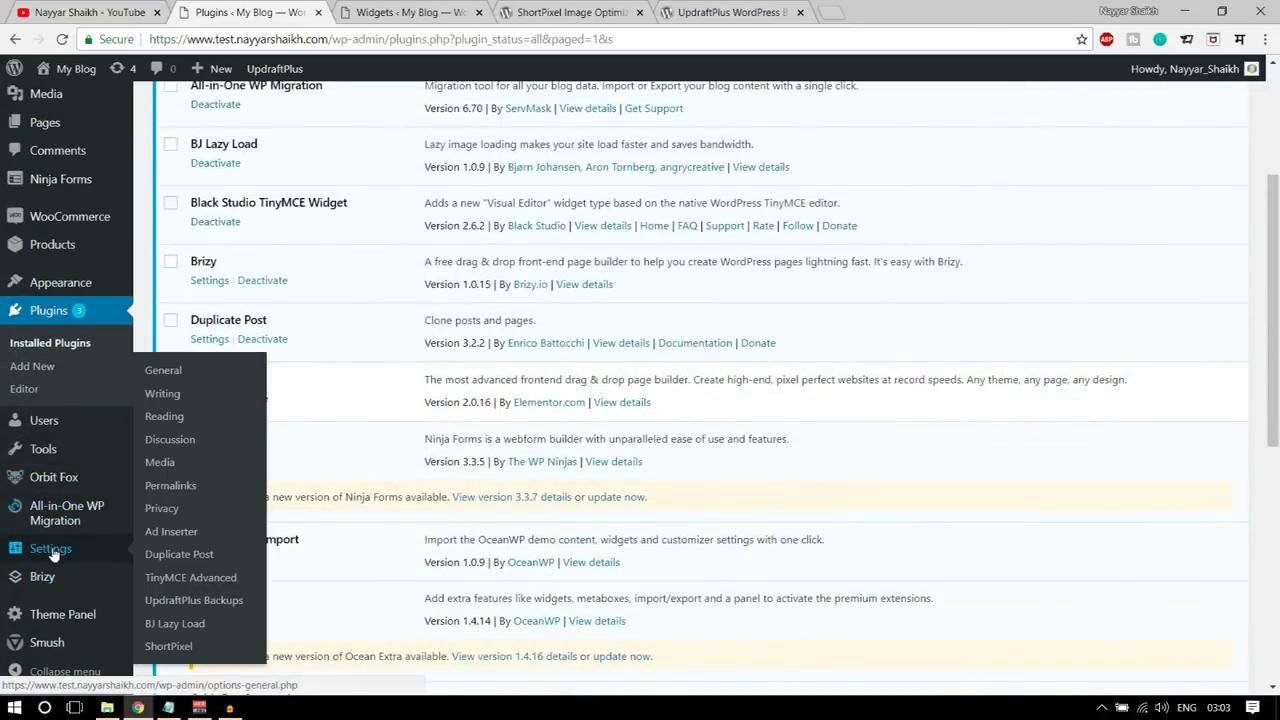
{"action": "left_click", "coordinate": [186, 600]}
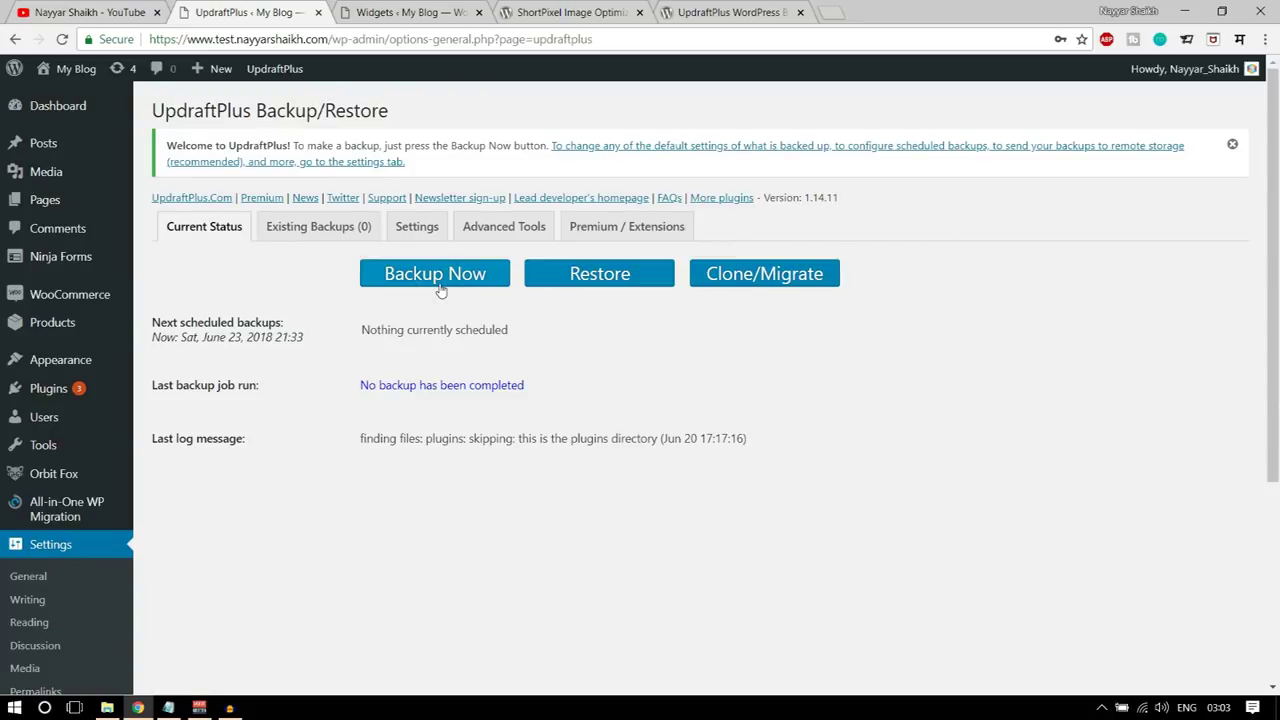
Step: Open the UpdraftPlus backup settings and look through the available intervals for the files backup schedule
{"action": "left_click", "coordinate": [416, 240]}
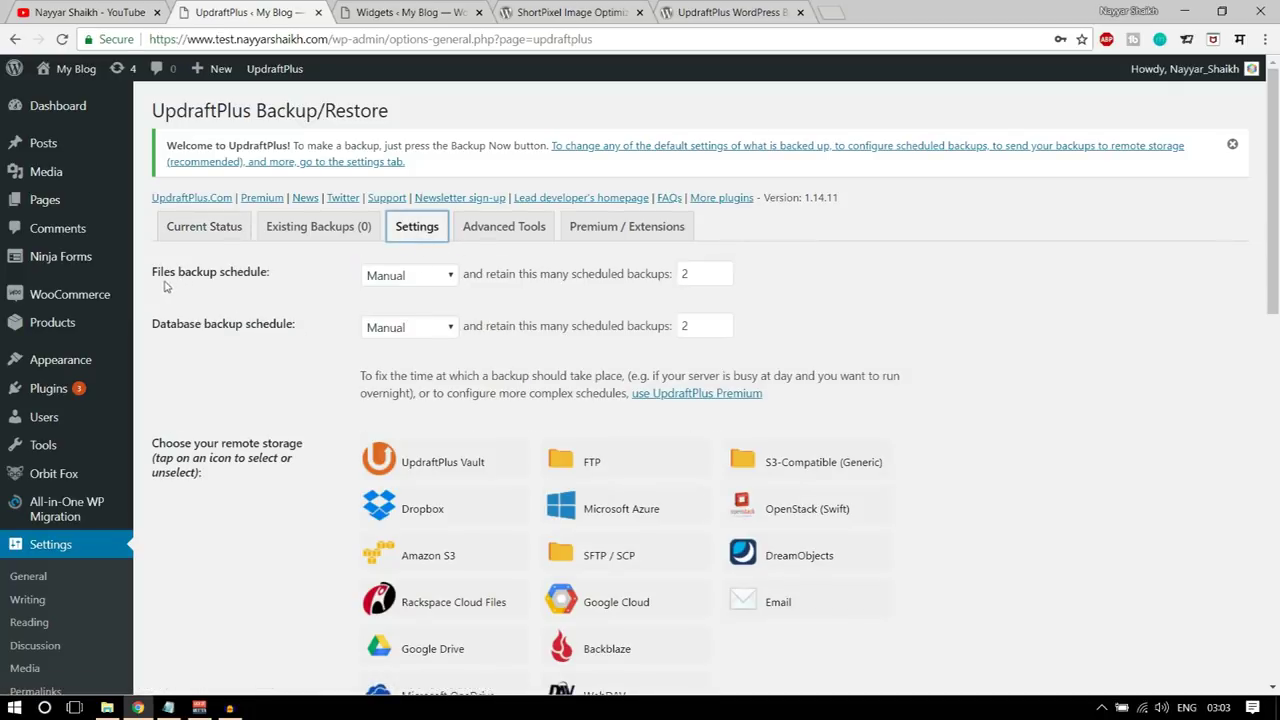
{"action": "left_click_drag", "start_coordinate": [157, 271], "coordinate": [238, 271]}
{"action": "left_click", "coordinate": [250, 271]}
{"action": "left_click", "coordinate": [377, 279]}
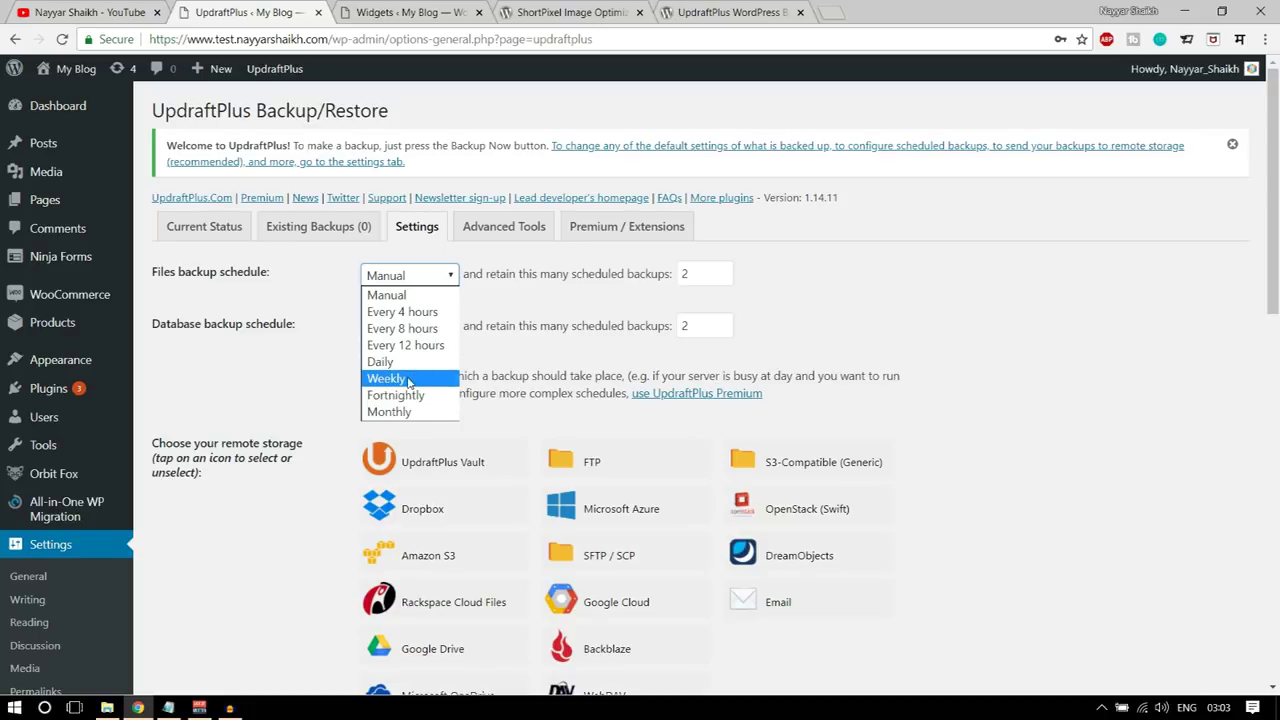
{"action": "left_click", "coordinate": [778, 300]}
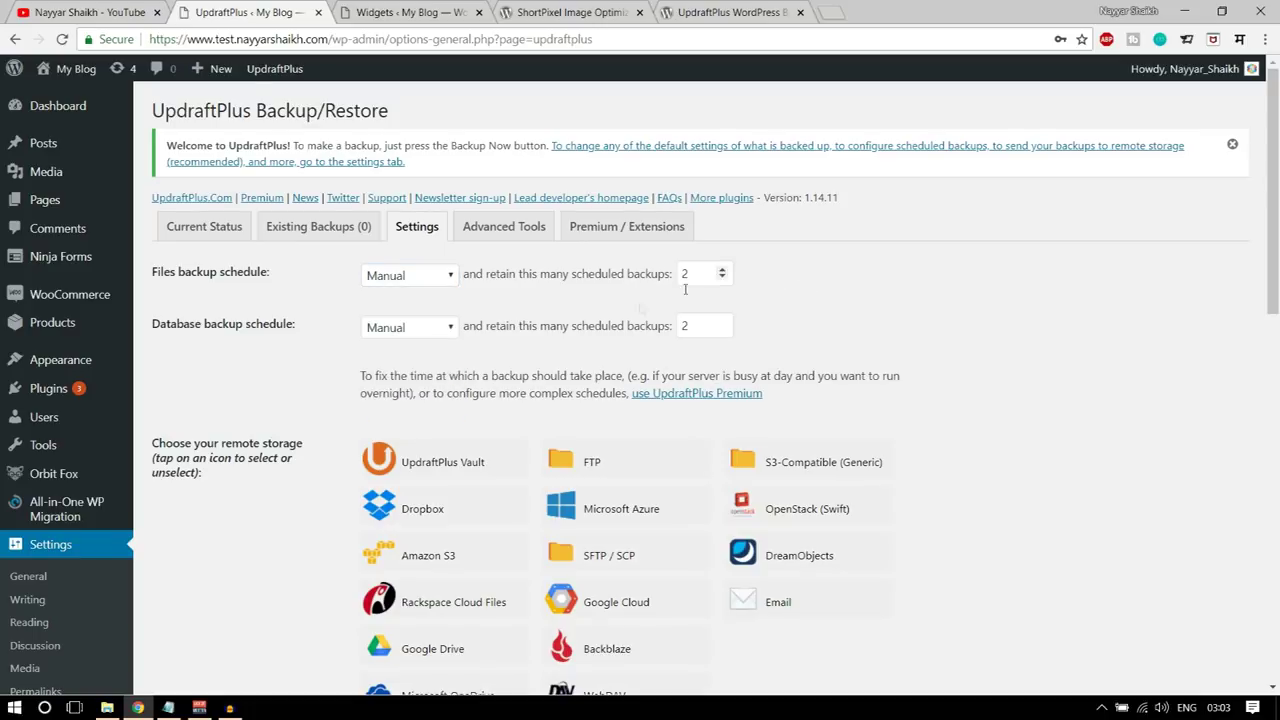
Step: Select Dropbox as the remote storage and review the settings offered for it
{"action": "scroll", "coordinate": [627, 381], "scroll_direction": "down", "scroll_amount": 2}
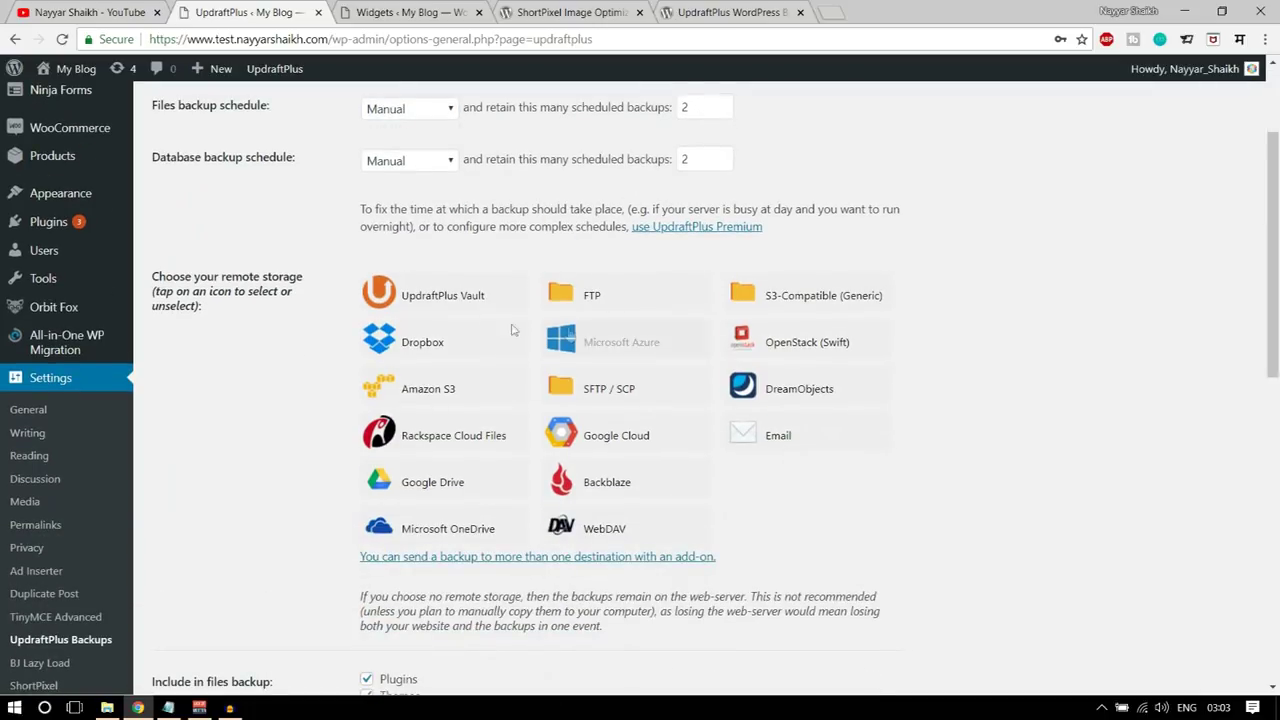
{"action": "left_click", "coordinate": [405, 342]}
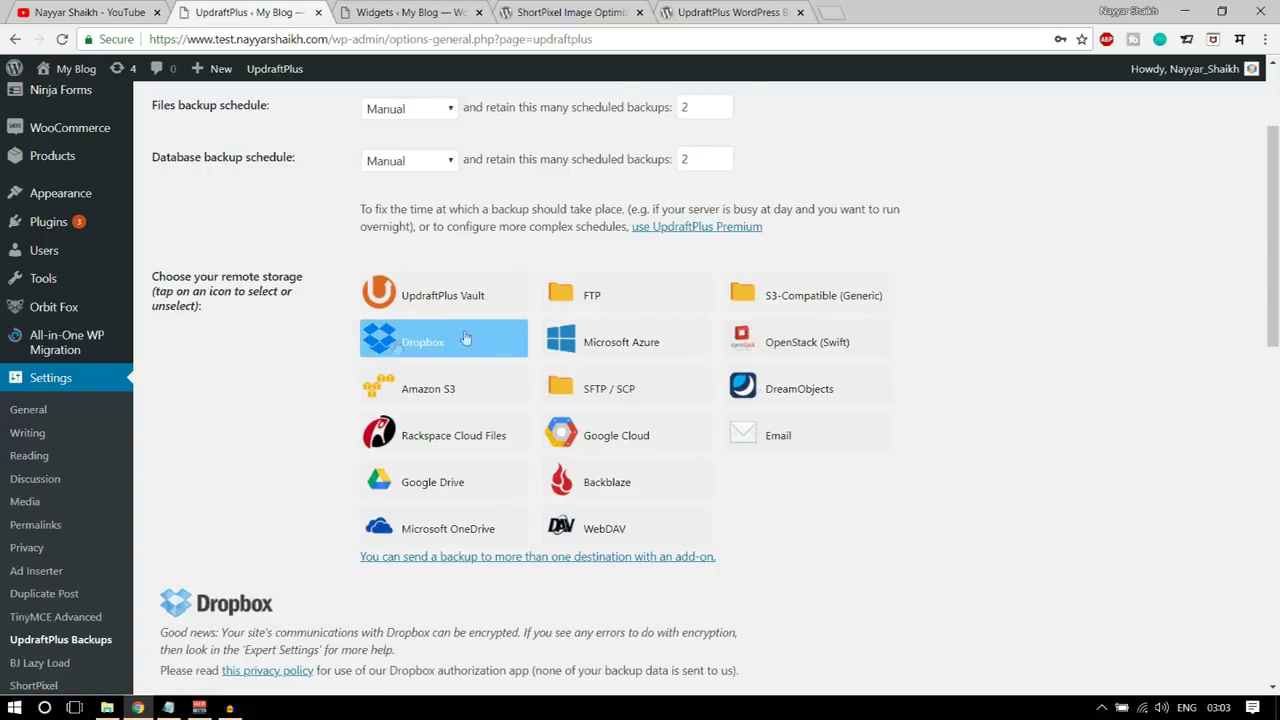
{"action": "scroll", "coordinate": [700, 432], "scroll_direction": "down", "scroll_amount": 5}
{"action": "scroll", "coordinate": [700, 432], "scroll_direction": "down", "scroll_amount": 5}
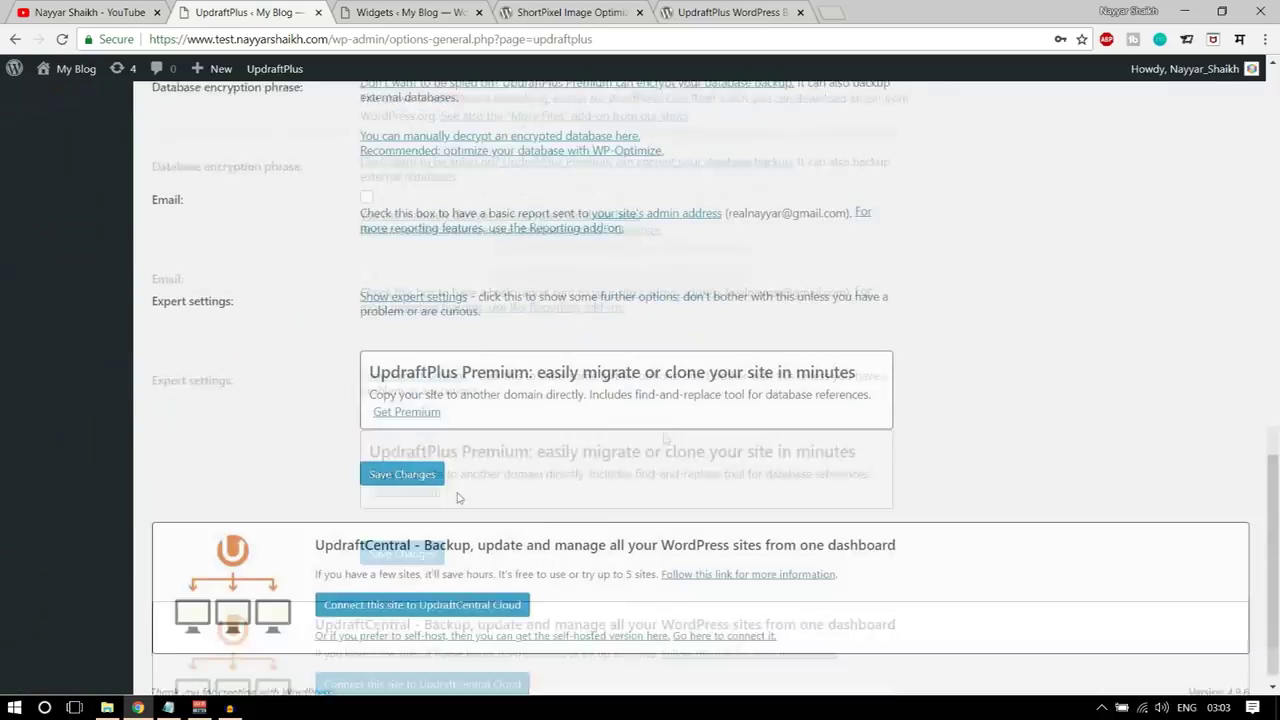
{"action": "scroll", "coordinate": [515, 478], "scroll_direction": "up", "scroll_amount": 9}
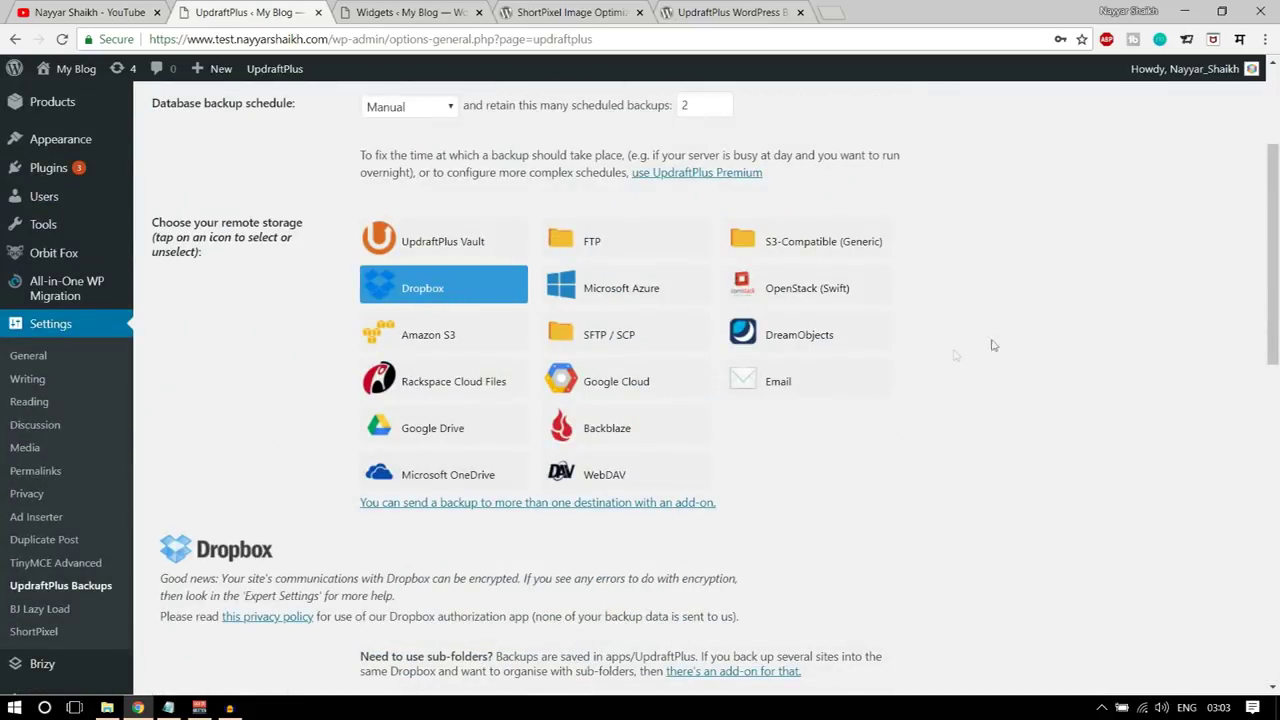
Step: Switch the remote storage to FTP and review its connection fields
{"action": "left_click", "coordinate": [583, 254]}
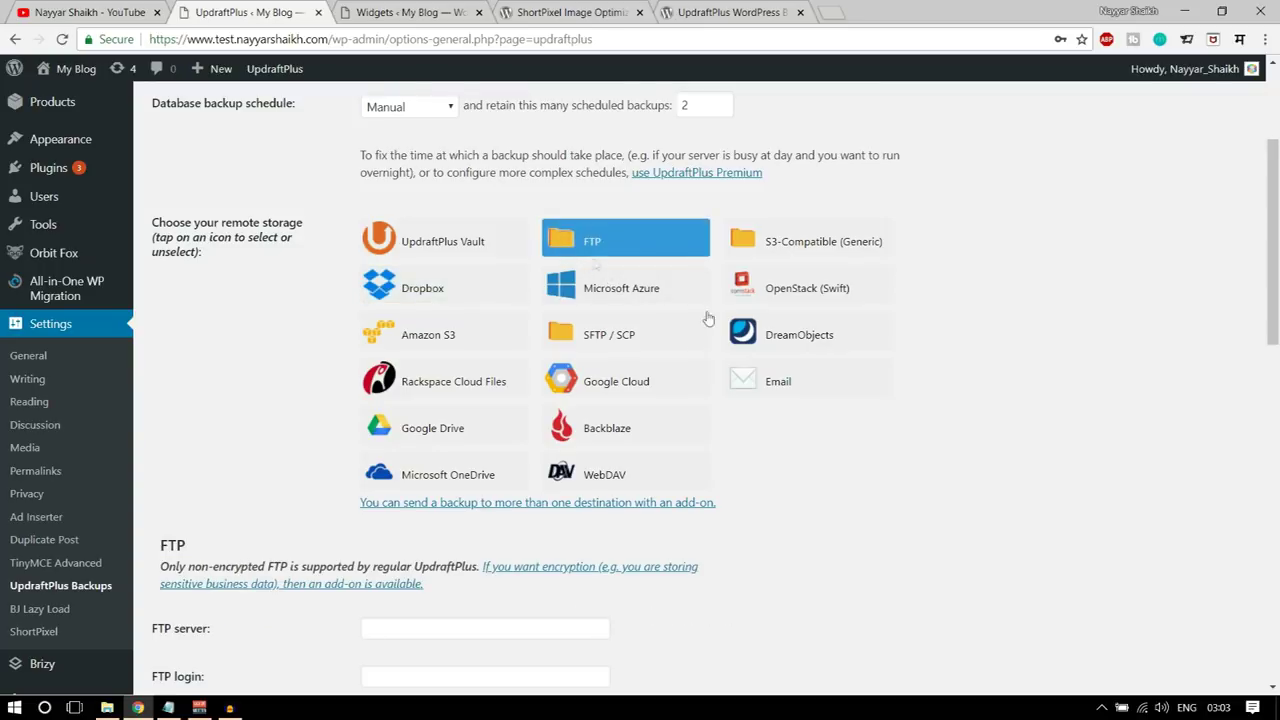
{"action": "scroll", "coordinate": [478, 329], "scroll_direction": "down", "scroll_amount": 3}
{"action": "scroll", "coordinate": [485, 487], "scroll_direction": "up", "scroll_amount": 6}
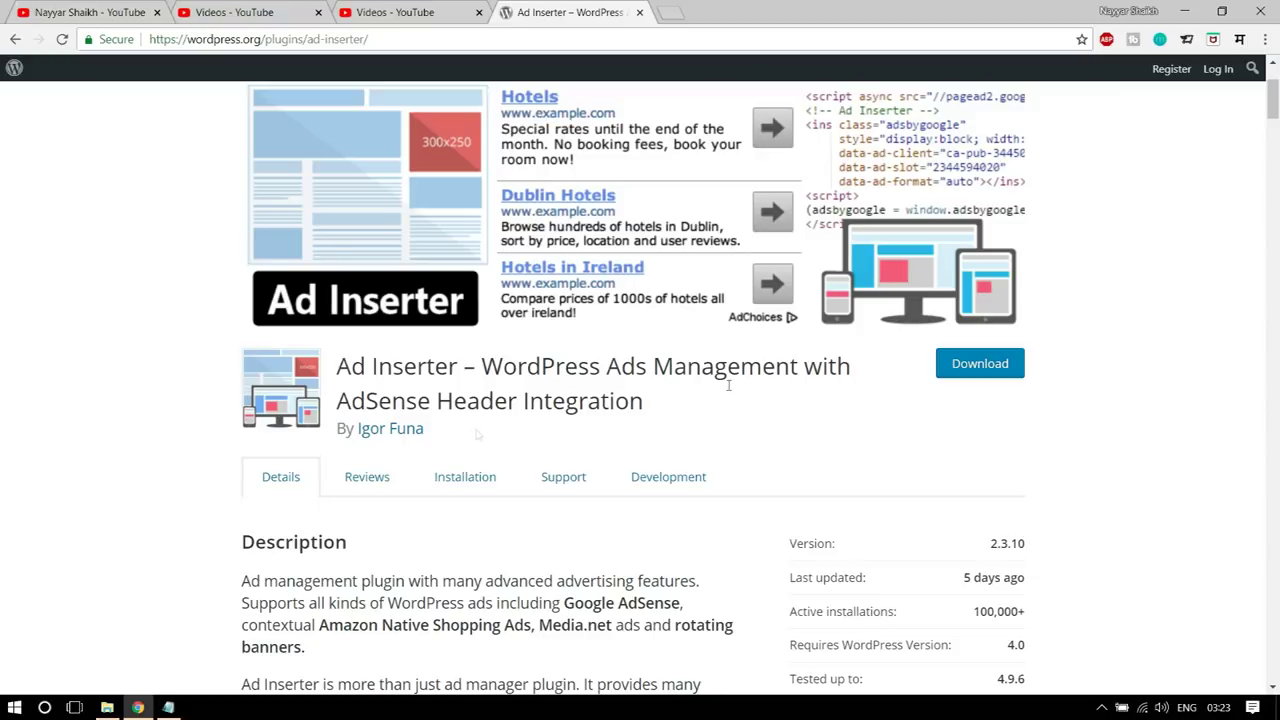
Step: Open the Ad Inserter settings page, discarding the unsaved UpdraftPlus changes
{"action": "left_click", "coordinate": [457, 476]}
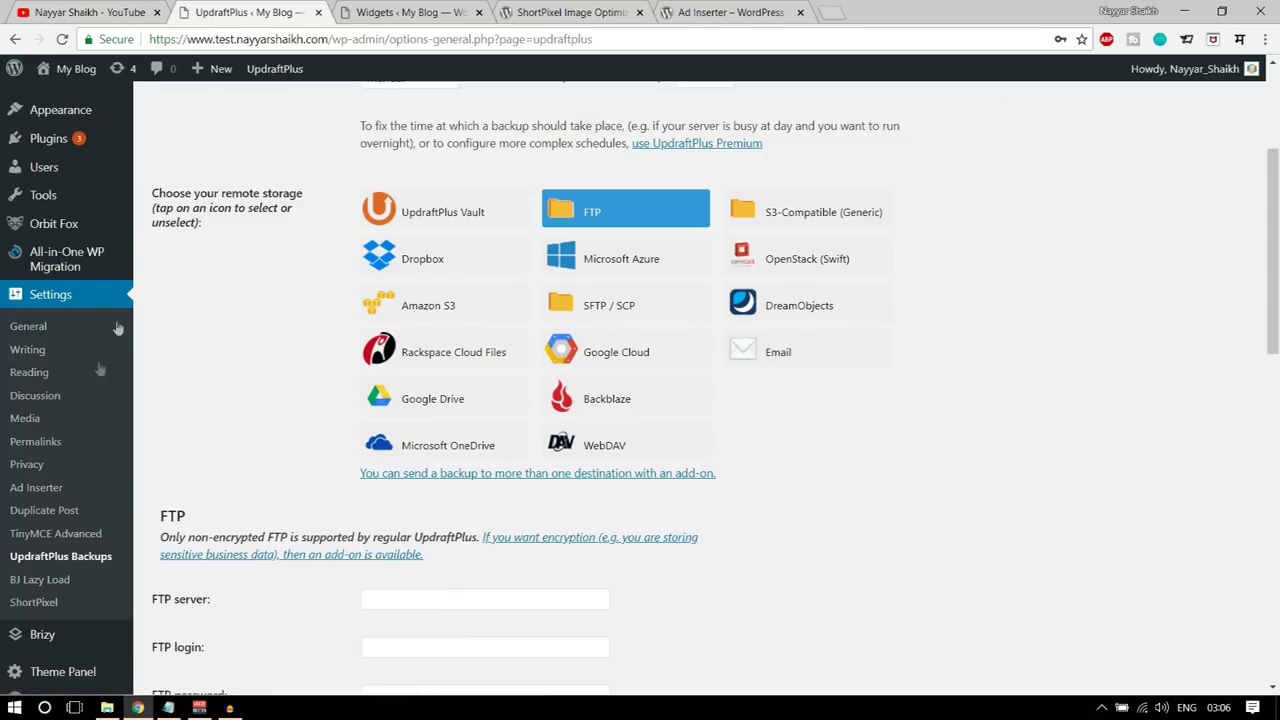
{"action": "left_click", "coordinate": [37, 489]}
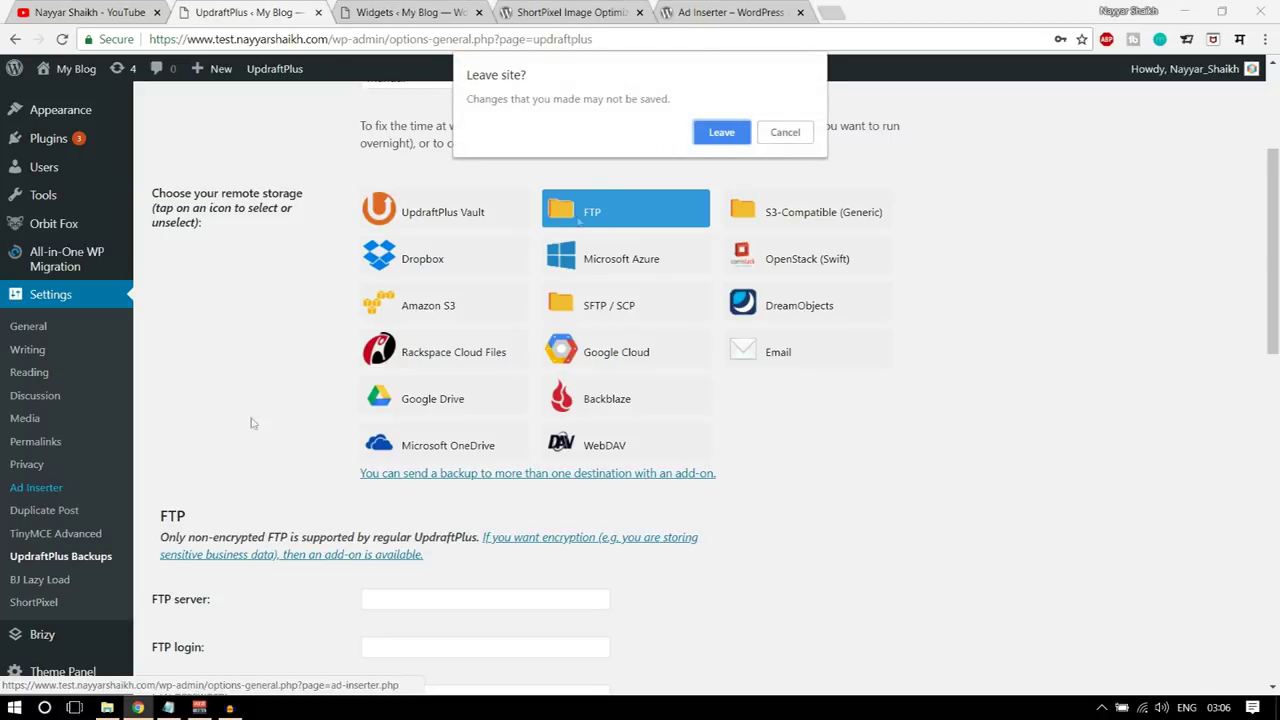
{"action": "left_click", "coordinate": [716, 137]}
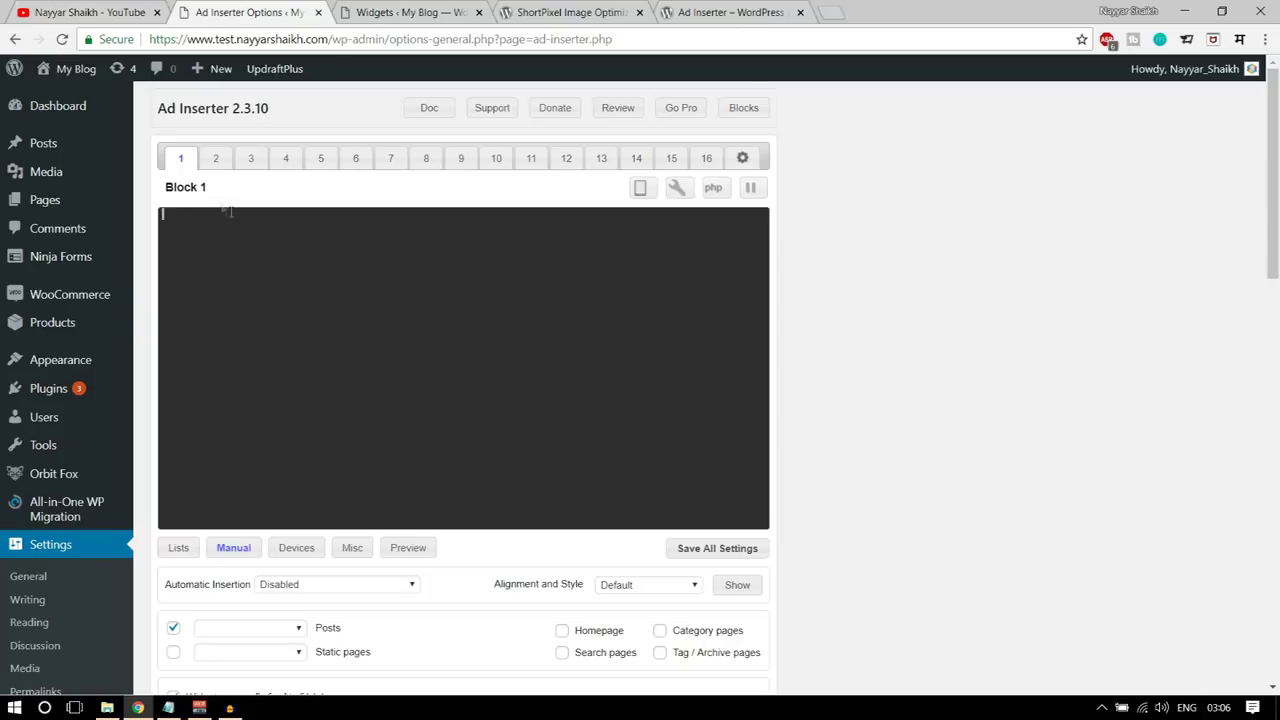
Step: Look through code blocks 16 and 2, return to Block 1 and examine its insertion options
{"action": "left_click", "coordinate": [706, 158]}
{"action": "left_click", "coordinate": [182, 160]}
{"action": "left_click", "coordinate": [215, 160]}
{"action": "left_click", "coordinate": [174, 160]}
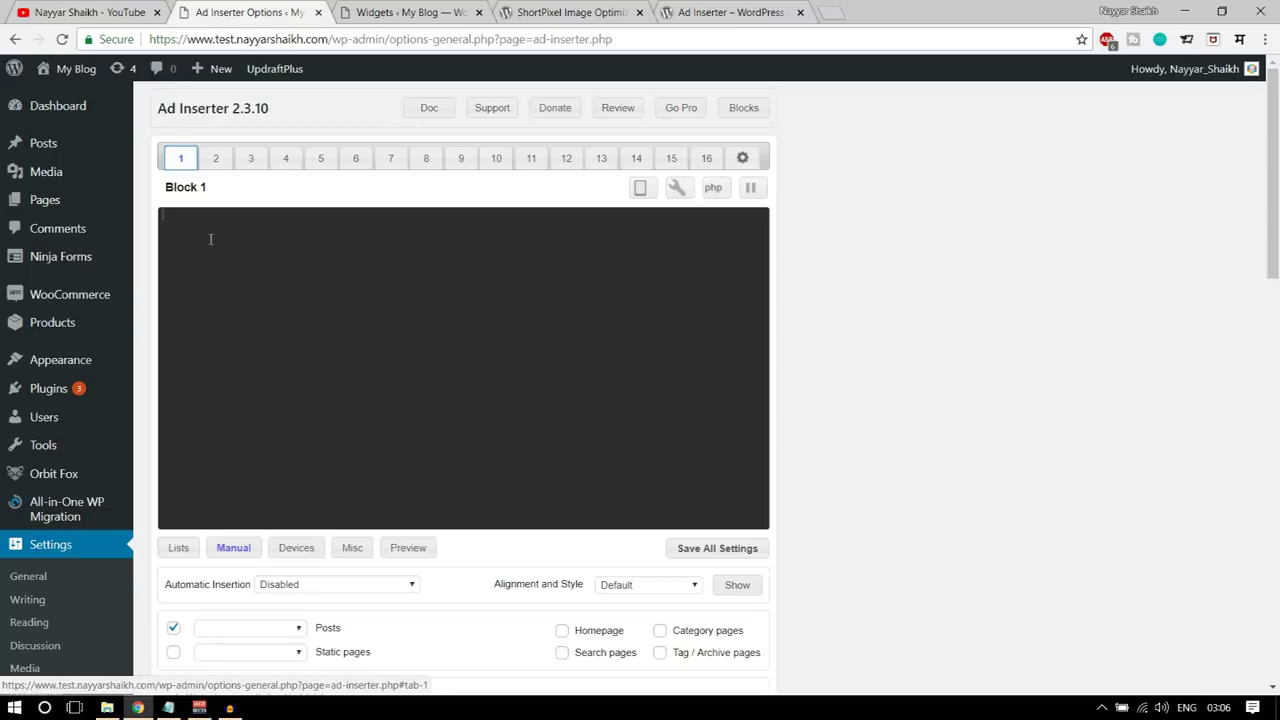
{"action": "scroll", "coordinate": [515, 335], "scroll_direction": "down", "scroll_amount": 3}
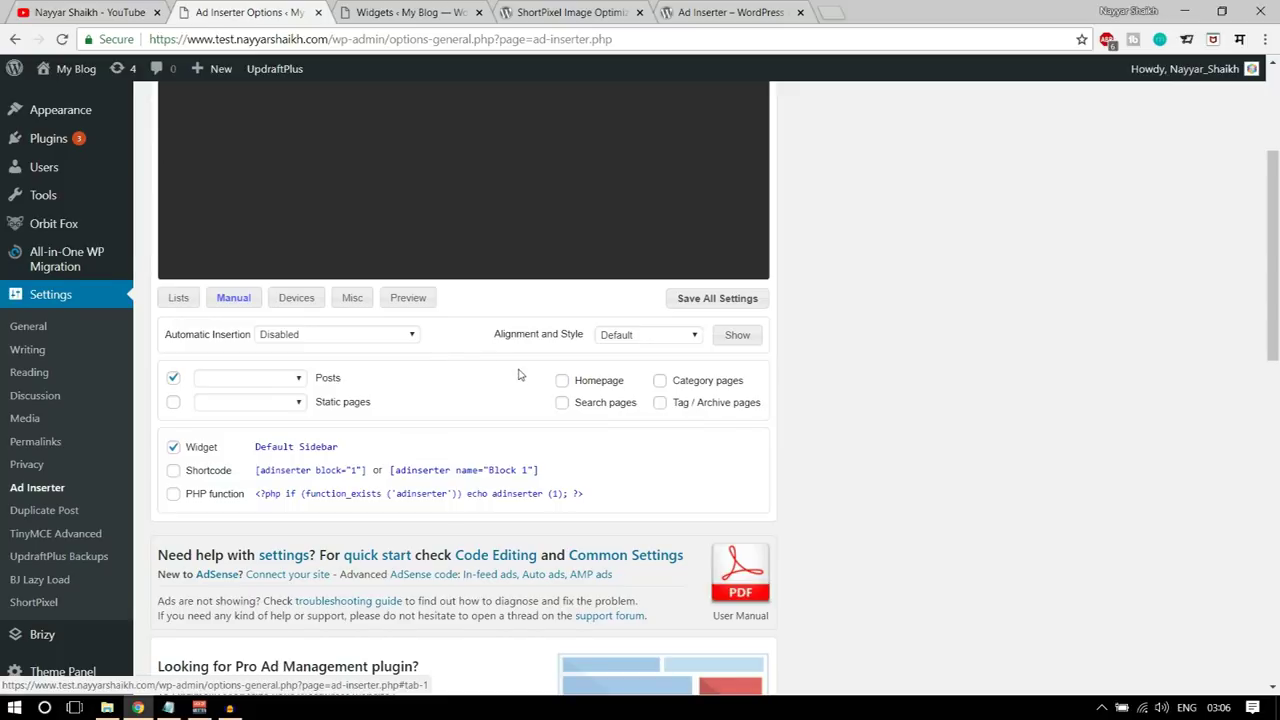
{"action": "scroll", "coordinate": [518, 375], "scroll_direction": "down", "scroll_amount": 1}
{"action": "scroll", "coordinate": [599, 354], "scroll_direction": "up", "scroll_amount": 4}
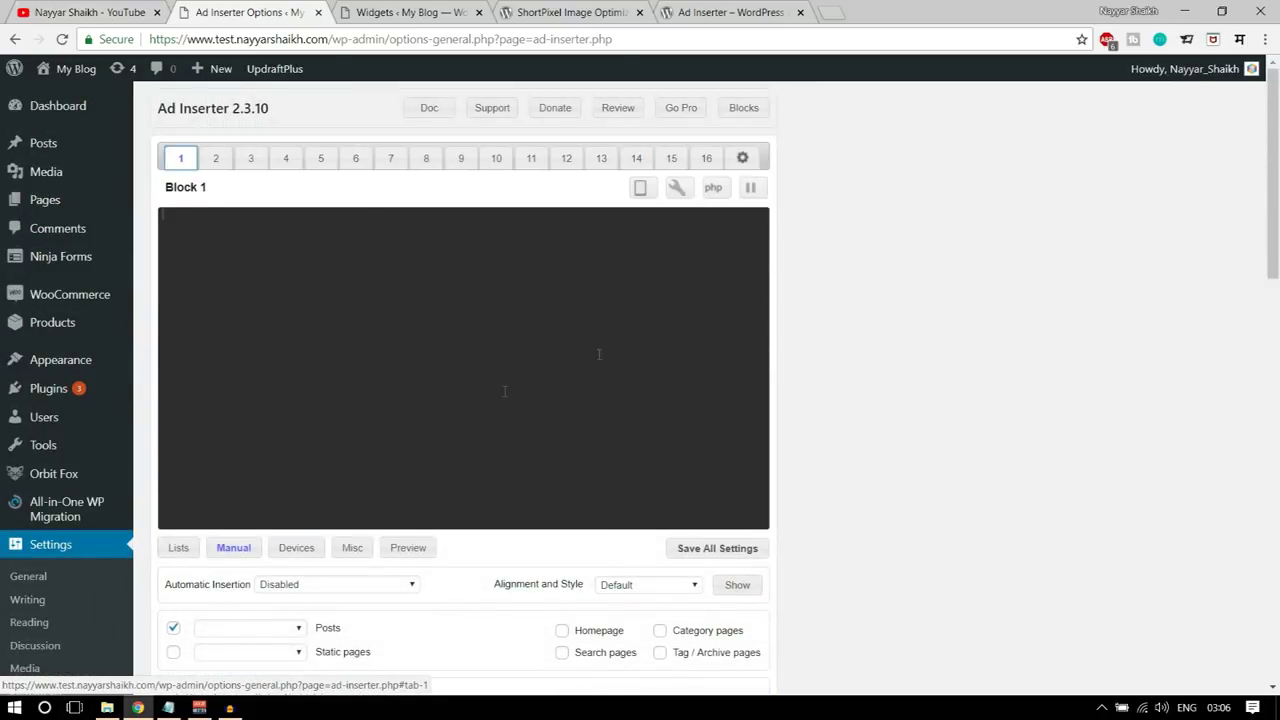
Step: Try the Individually enabled exception for Posts in Block 1 and reset it to blank
{"action": "scroll", "coordinate": [515, 318], "scroll_direction": "down", "scroll_amount": 5}
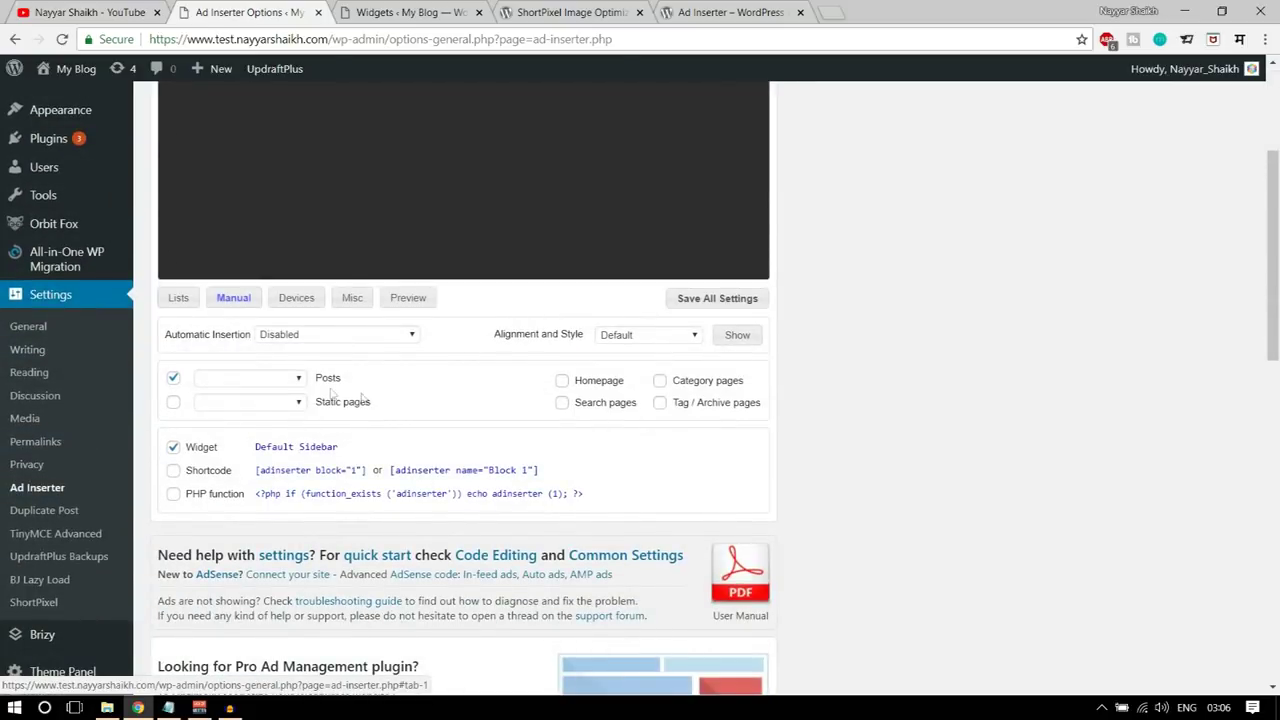
{"action": "left_click", "coordinate": [280, 378]}
{"action": "left_click", "coordinate": [222, 382]}
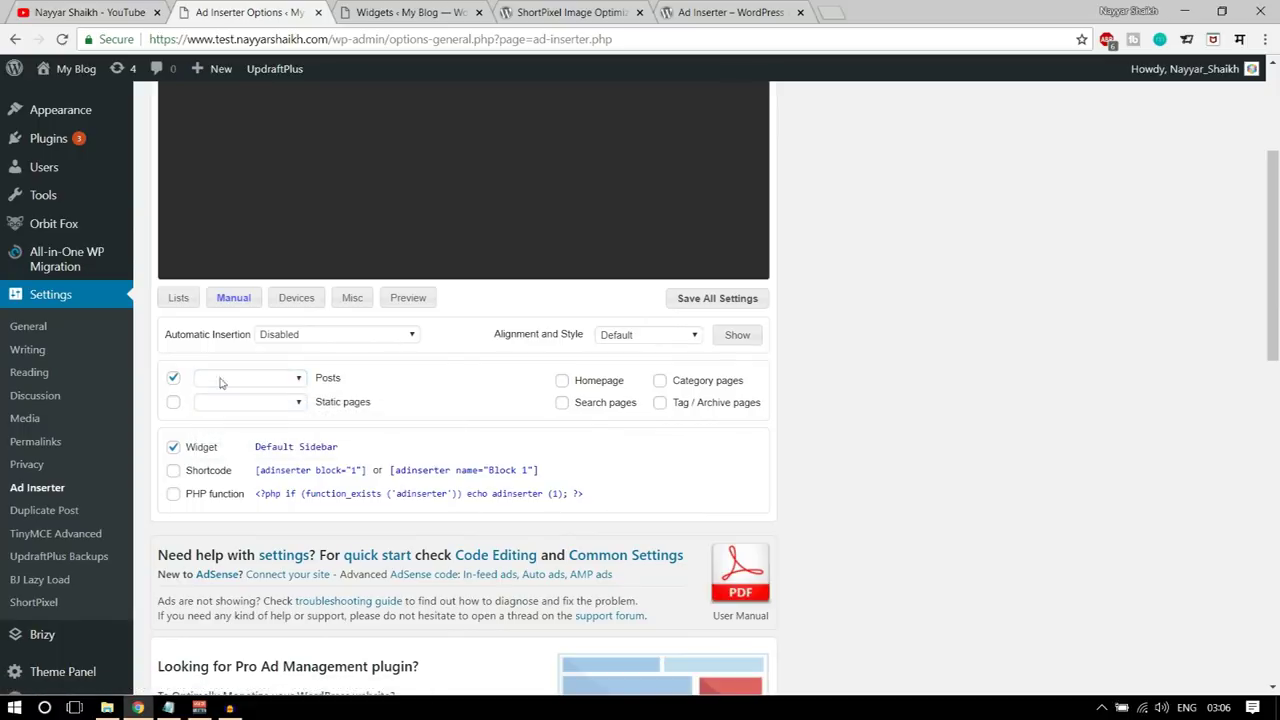
{"action": "left_click", "coordinate": [283, 378]}
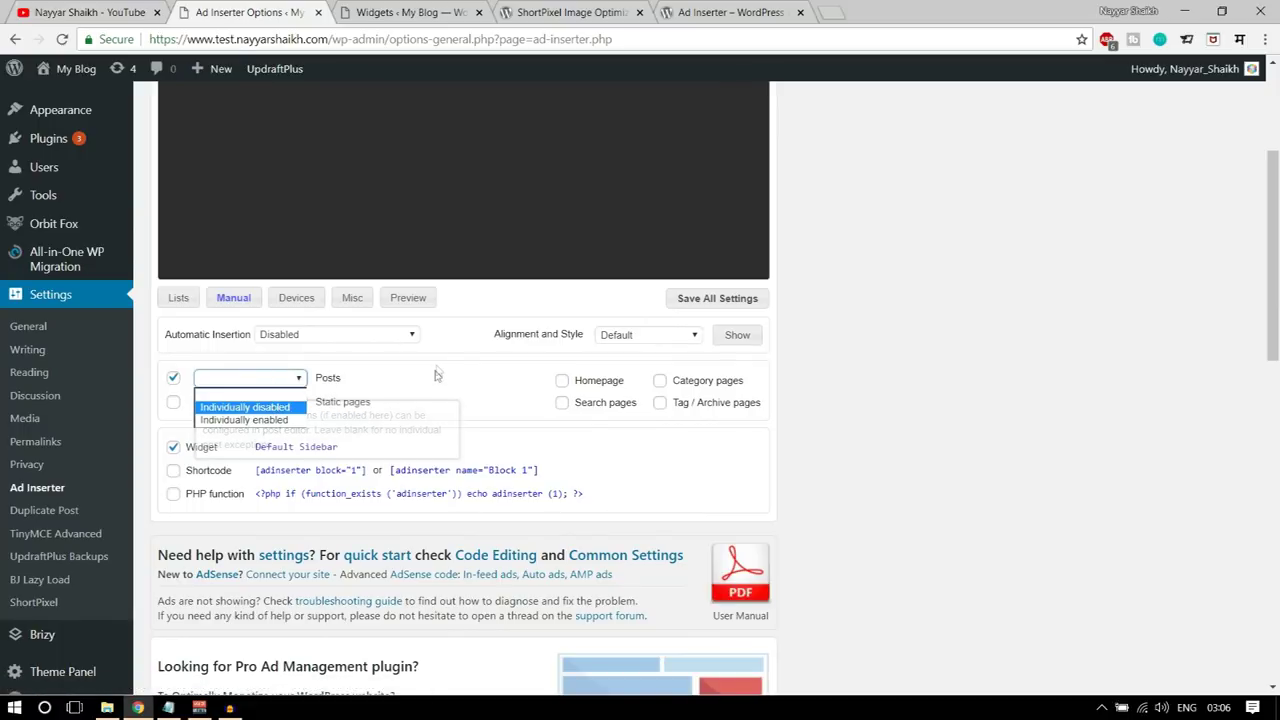
{"action": "left_click", "coordinate": [272, 419]}
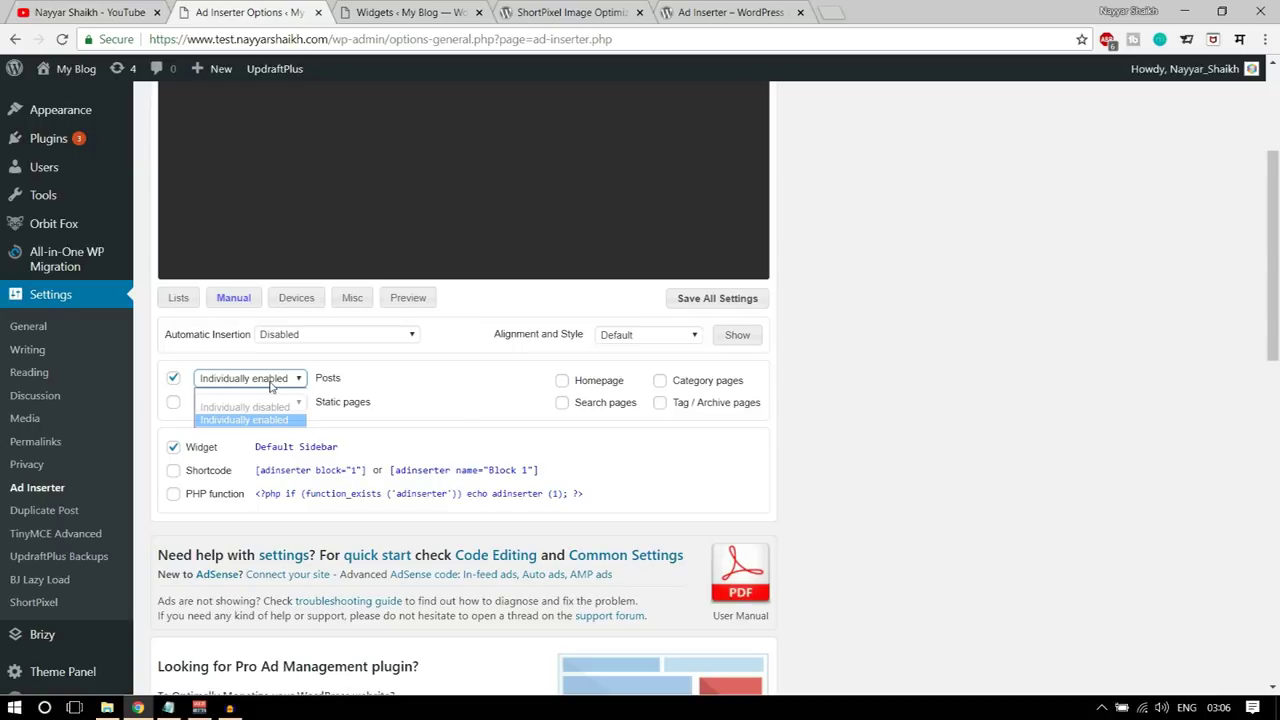
{"action": "left_click", "coordinate": [270, 386]}
{"action": "left_click", "coordinate": [278, 394]}
Step: Enable Block 1 on the Homepage and on Search pages
{"action": "scroll", "coordinate": [483, 392], "scroll_direction": "up", "scroll_amount": 2}
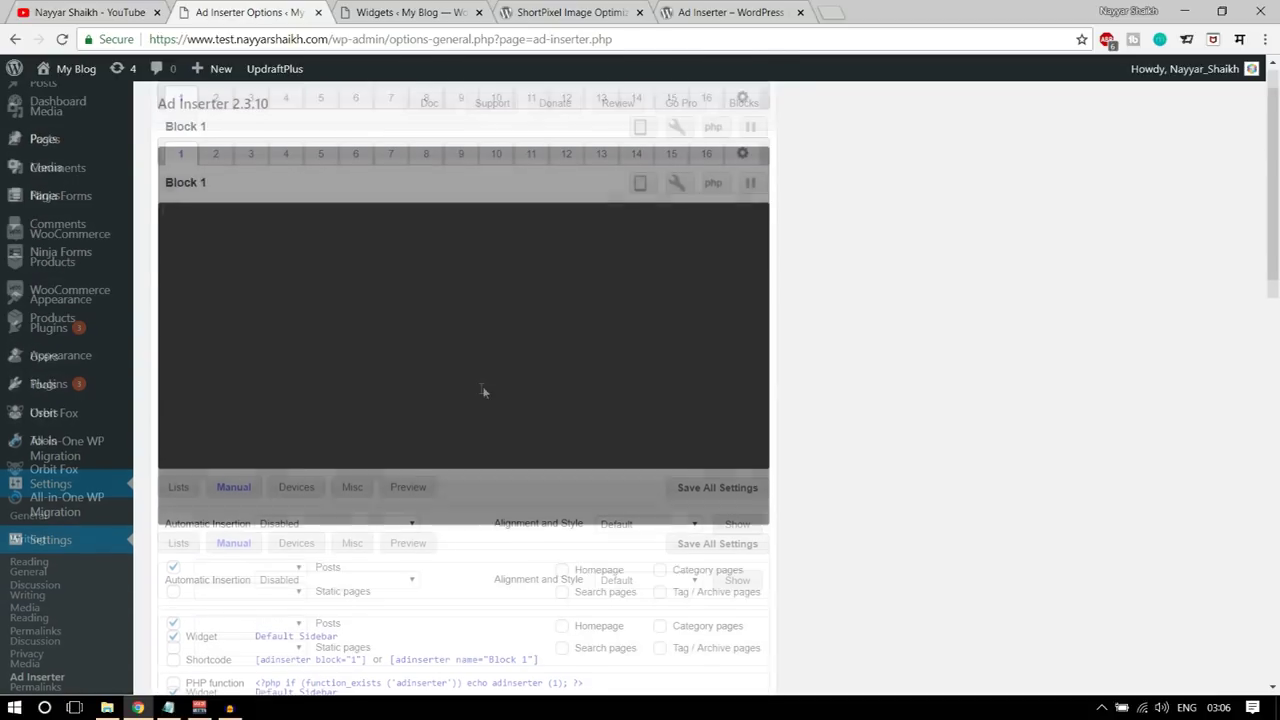
{"action": "scroll", "coordinate": [426, 351], "scroll_direction": "down", "scroll_amount": 2}
{"action": "left_click", "coordinate": [562, 381]}
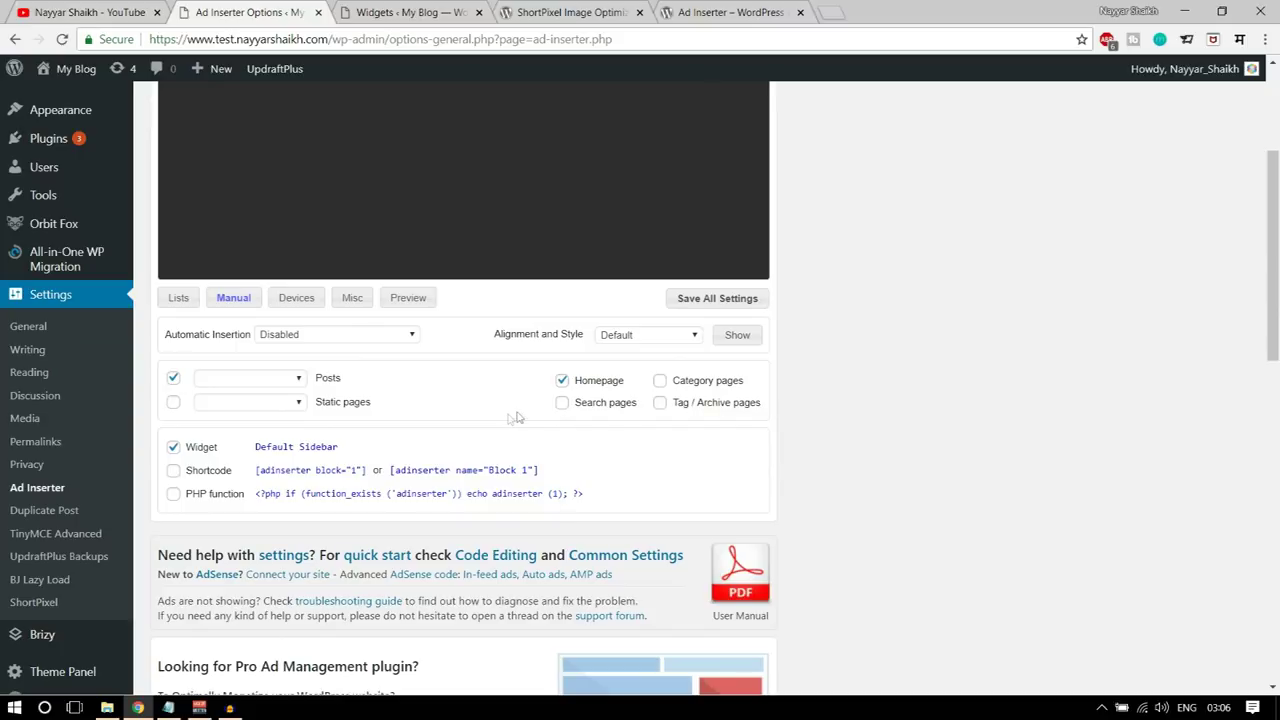
{"action": "left_click", "coordinate": [562, 403]}
Step: Enable the Shortcode option for Block 1 and select the [adinserter block="1"] shortcode text
{"action": "scroll", "coordinate": [841, 385], "scroll_direction": "down", "scroll_amount": 1}
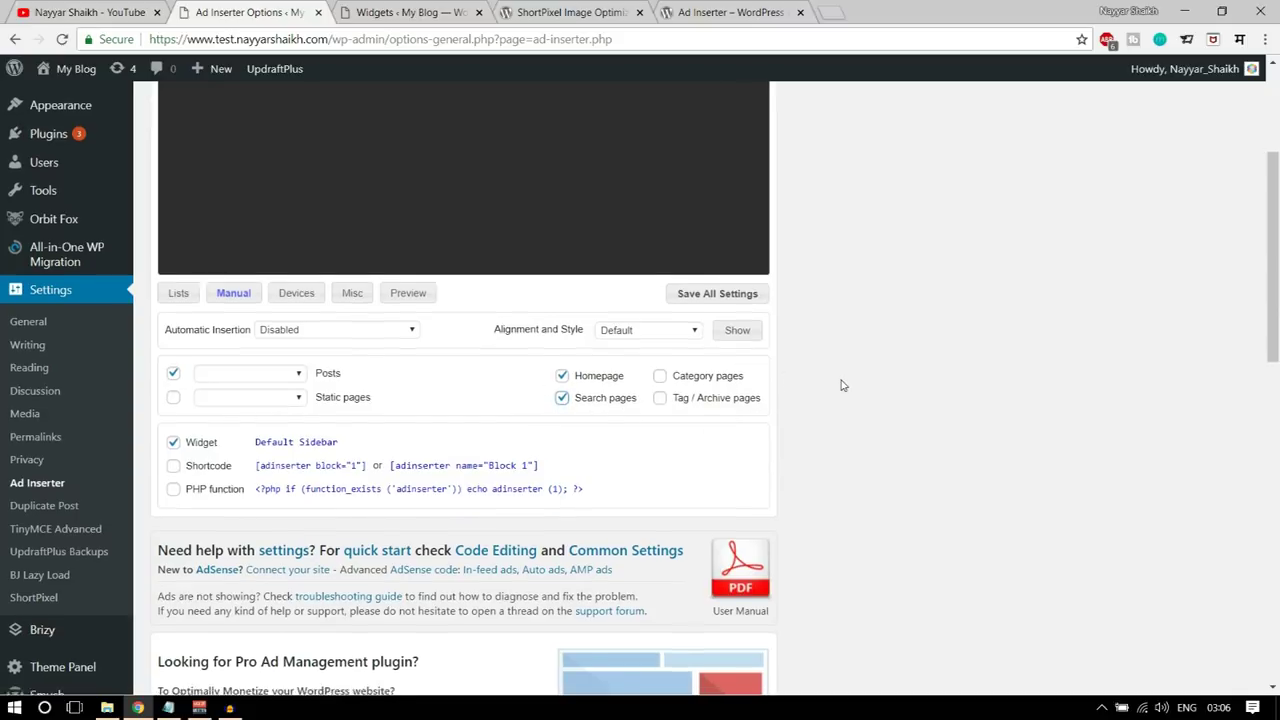
{"action": "left_click", "coordinate": [175, 391]}
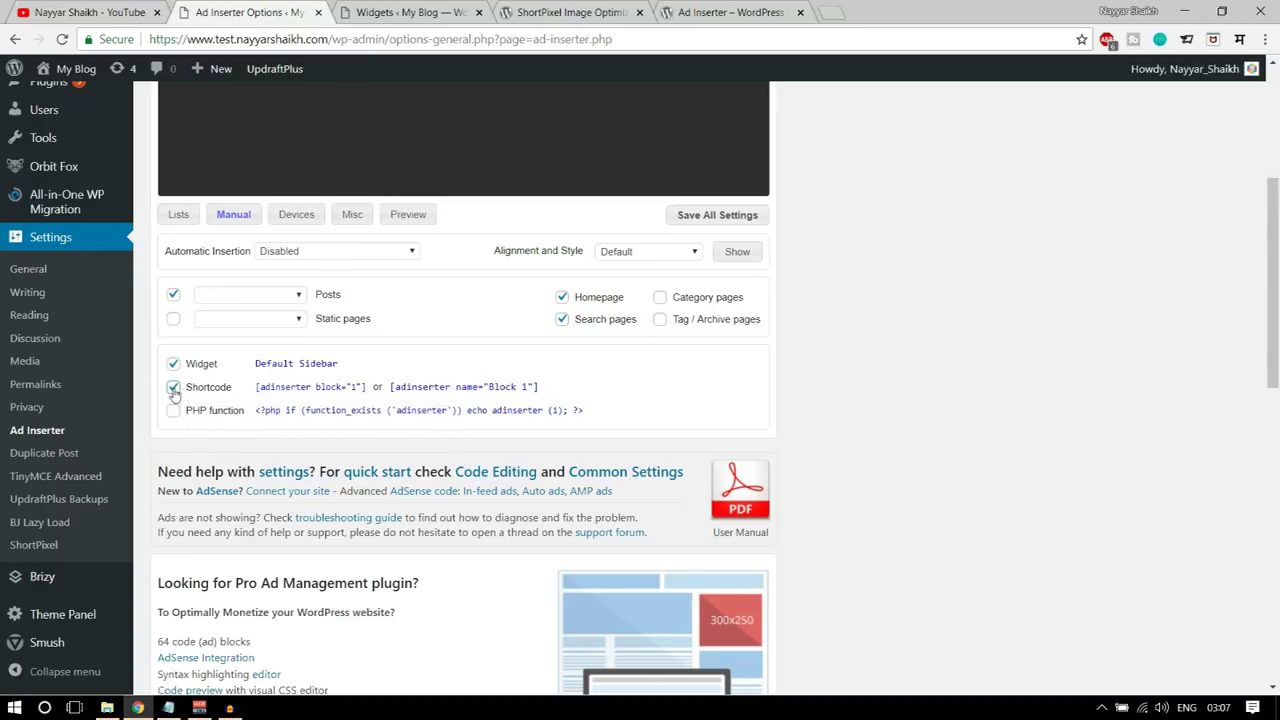
{"action": "scroll", "coordinate": [522, 276], "scroll_direction": "up", "scroll_amount": 3}
{"action": "scroll", "coordinate": [406, 343], "scroll_direction": "down", "scroll_amount": 4}
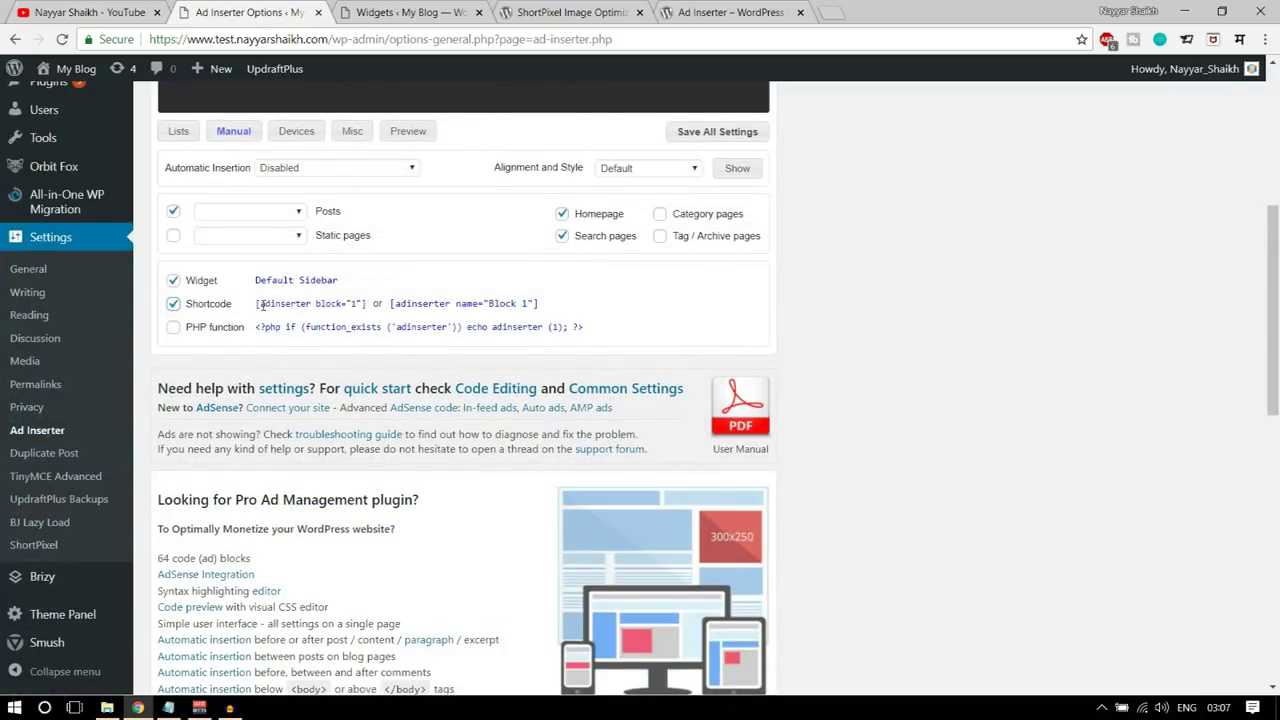
{"action": "left_click_drag", "start_coordinate": [256, 304], "coordinate": [372, 308]}
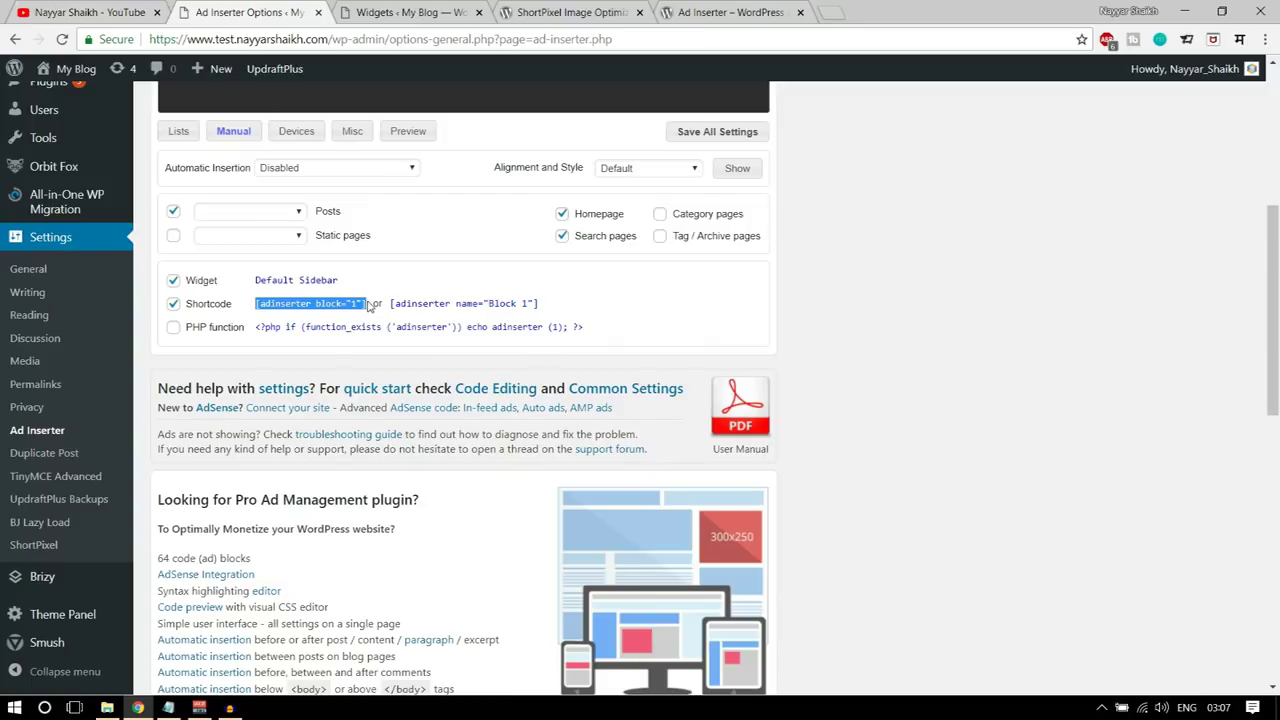
{"action": "scroll", "coordinate": [389, 311], "scroll_direction": "up", "scroll_amount": 4}
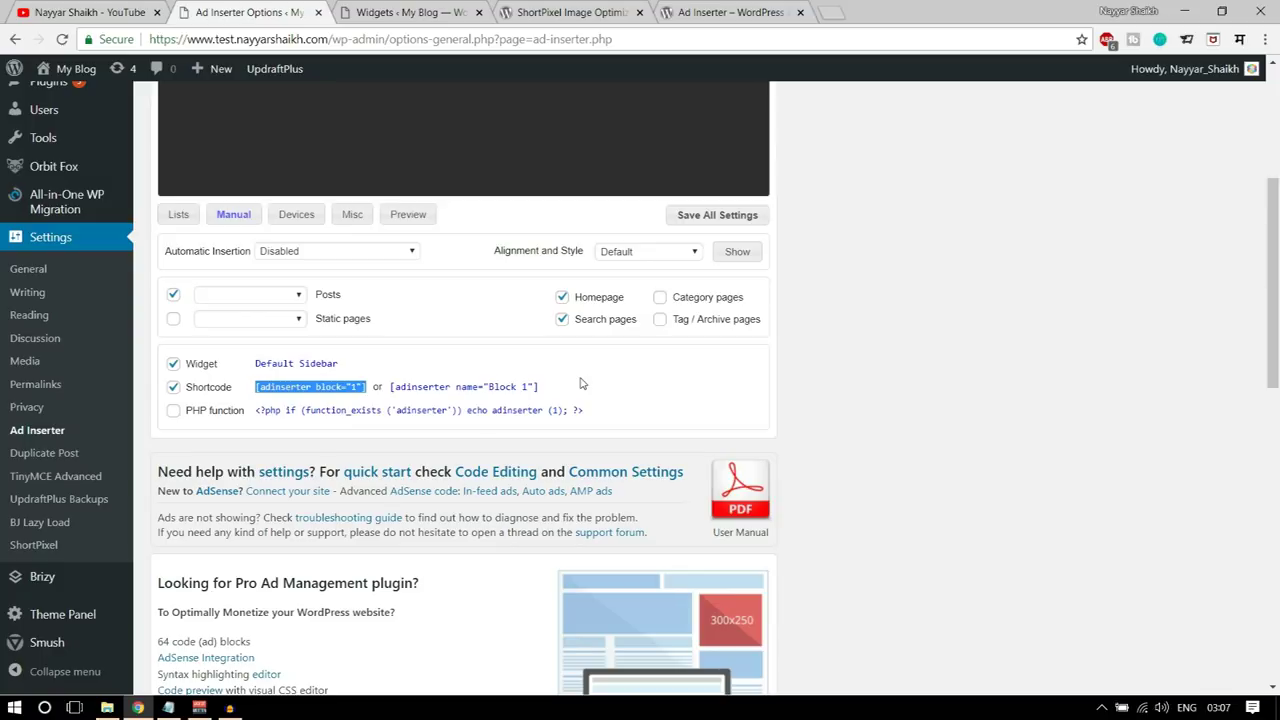
{"action": "scroll", "coordinate": [581, 383], "scroll_direction": "up", "scroll_amount": 3}
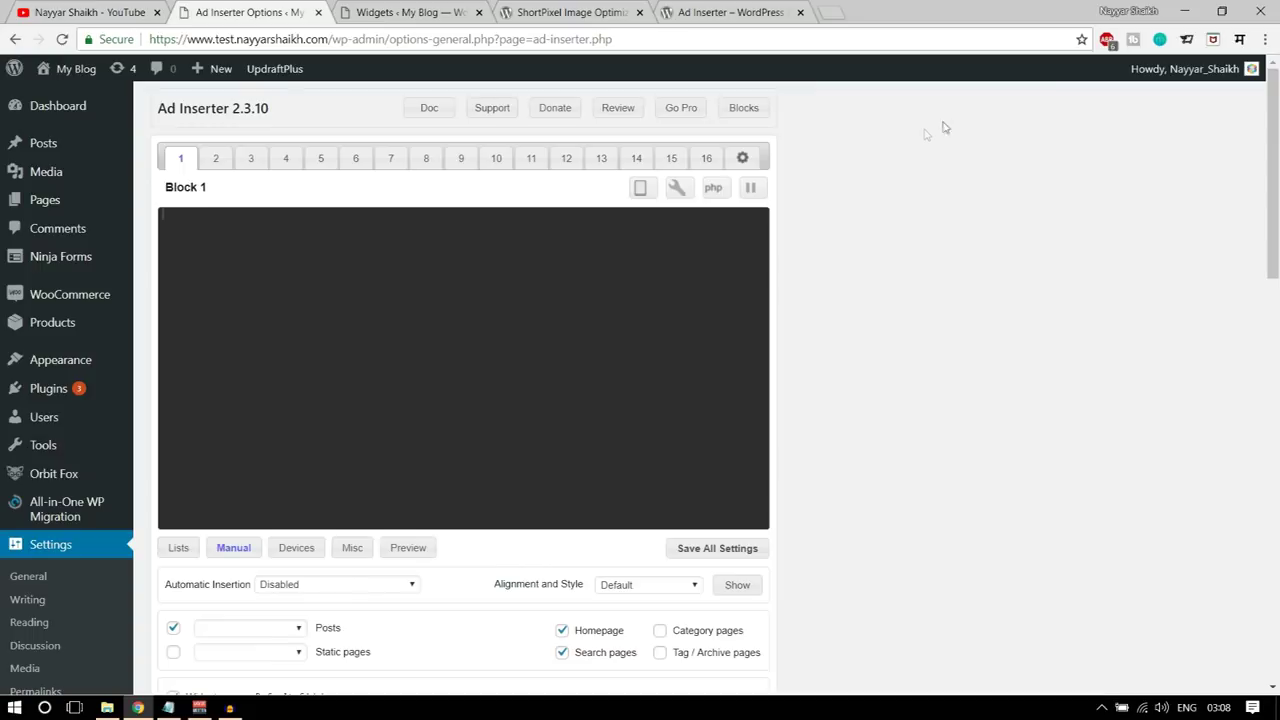
Step: Start adding a new form in Ninja Forms and look through the available form templates
{"action": "mouse_move", "coordinate": [54, 260]}
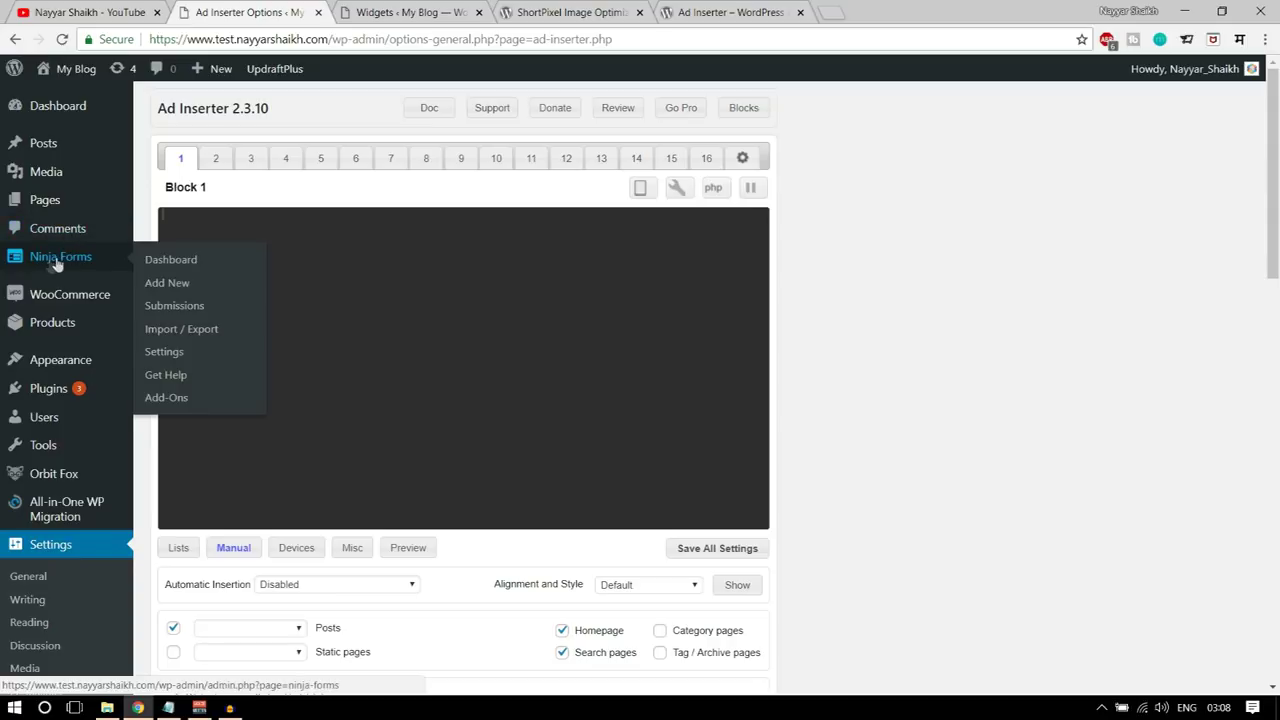
{"action": "left_click", "coordinate": [170, 288]}
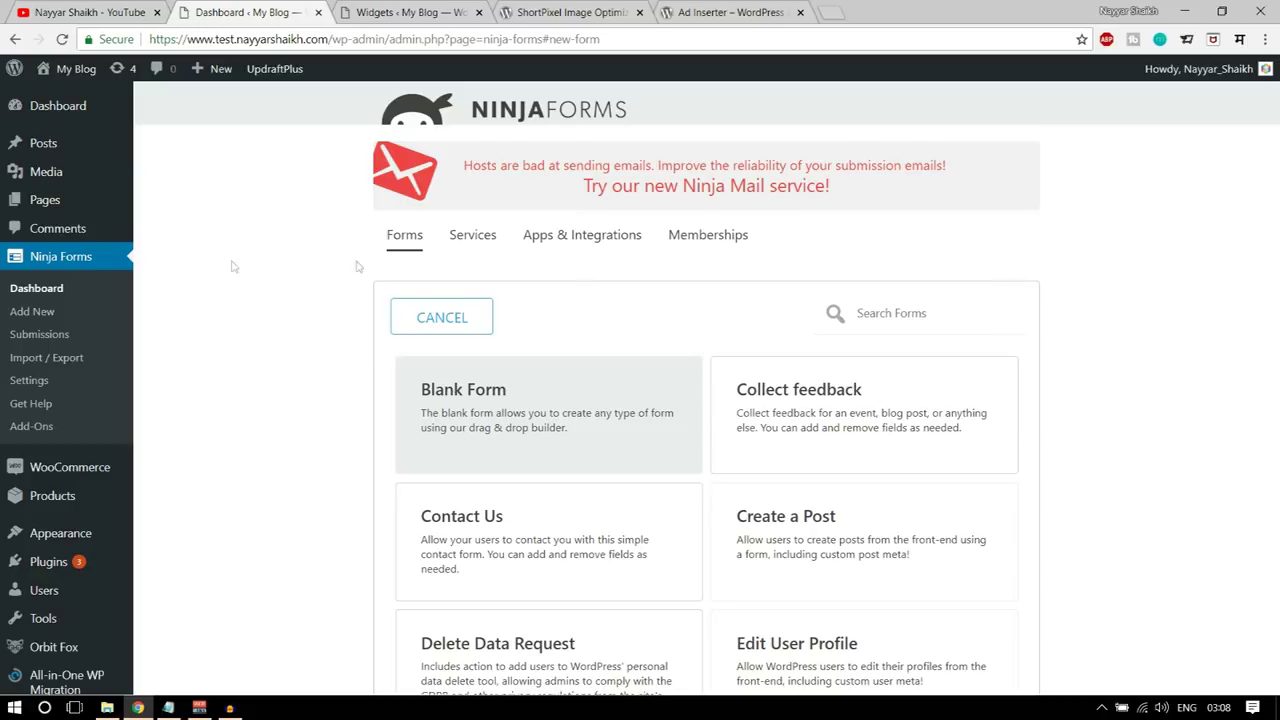
{"action": "scroll", "coordinate": [590, 290], "scroll_direction": "down", "scroll_amount": 4}
{"action": "scroll", "coordinate": [1100, 338], "scroll_direction": "down", "scroll_amount": 1}
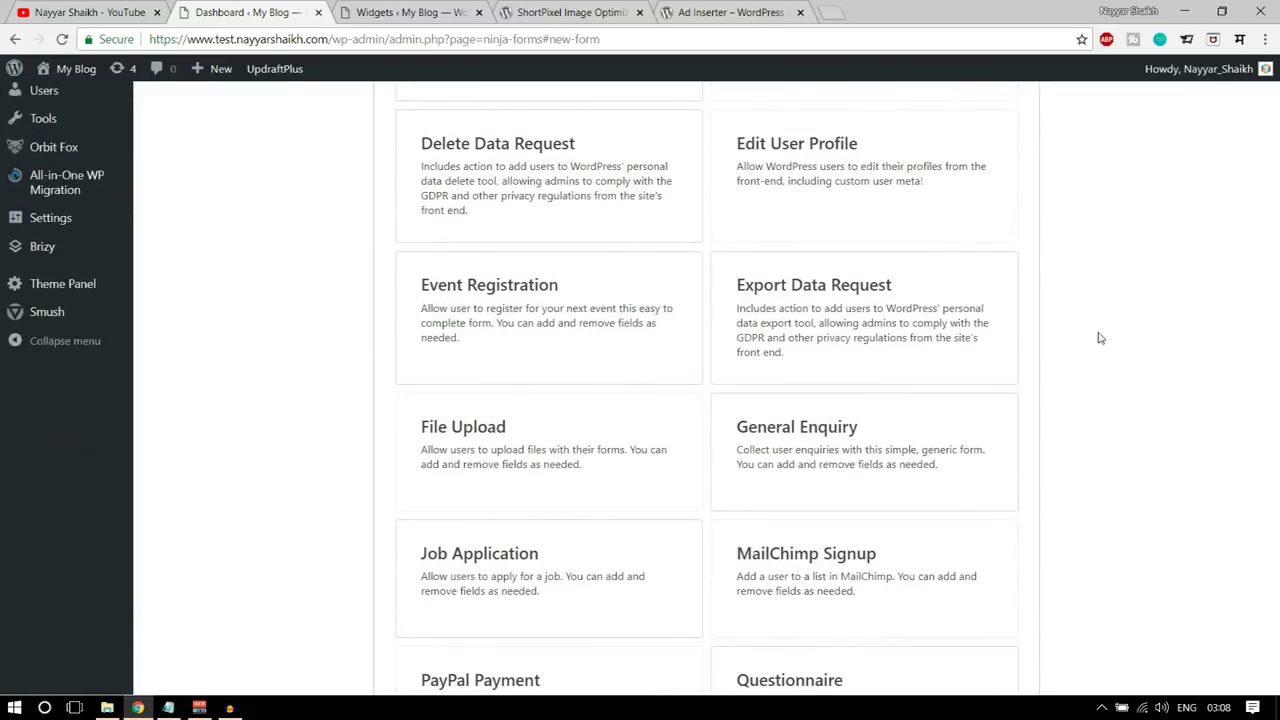
{"action": "scroll", "coordinate": [1100, 338], "scroll_direction": "up", "scroll_amount": 4}
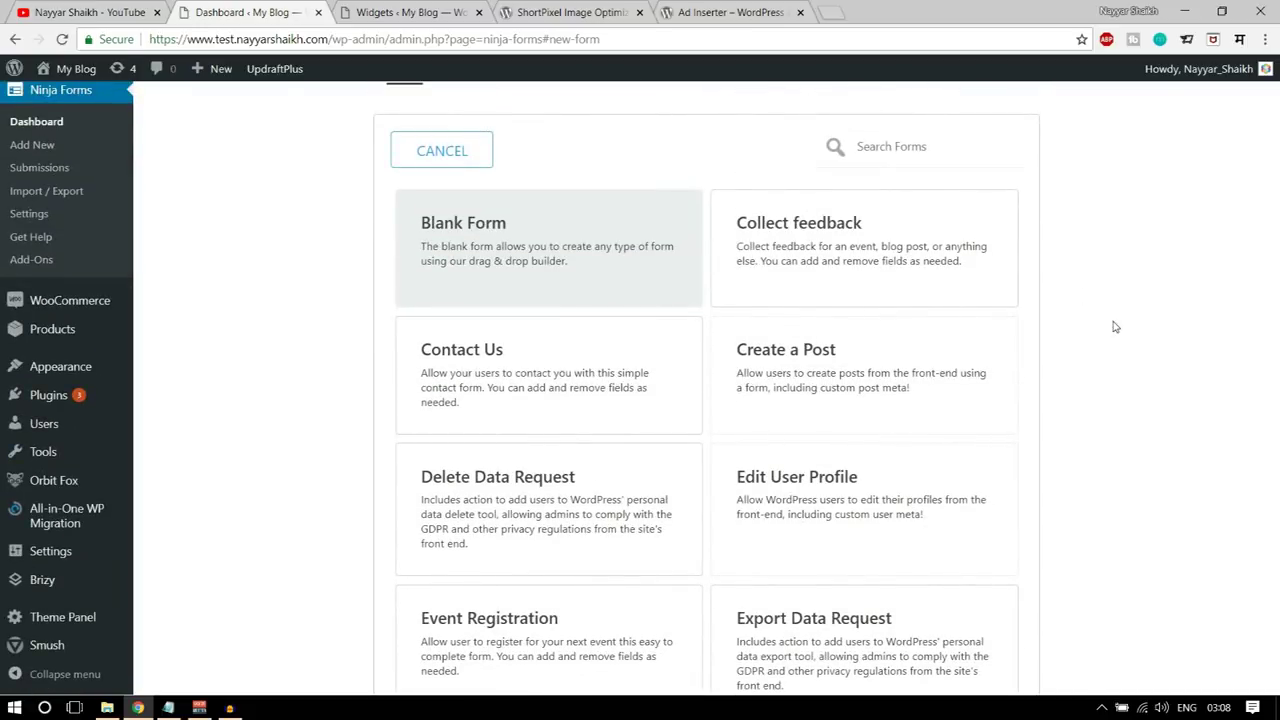
Step: Create a new form from the Event Registration template
{"action": "scroll", "coordinate": [1120, 333], "scroll_direction": "up", "scroll_amount": 2}
{"action": "scroll", "coordinate": [1120, 333], "scroll_direction": "down", "scroll_amount": 2}
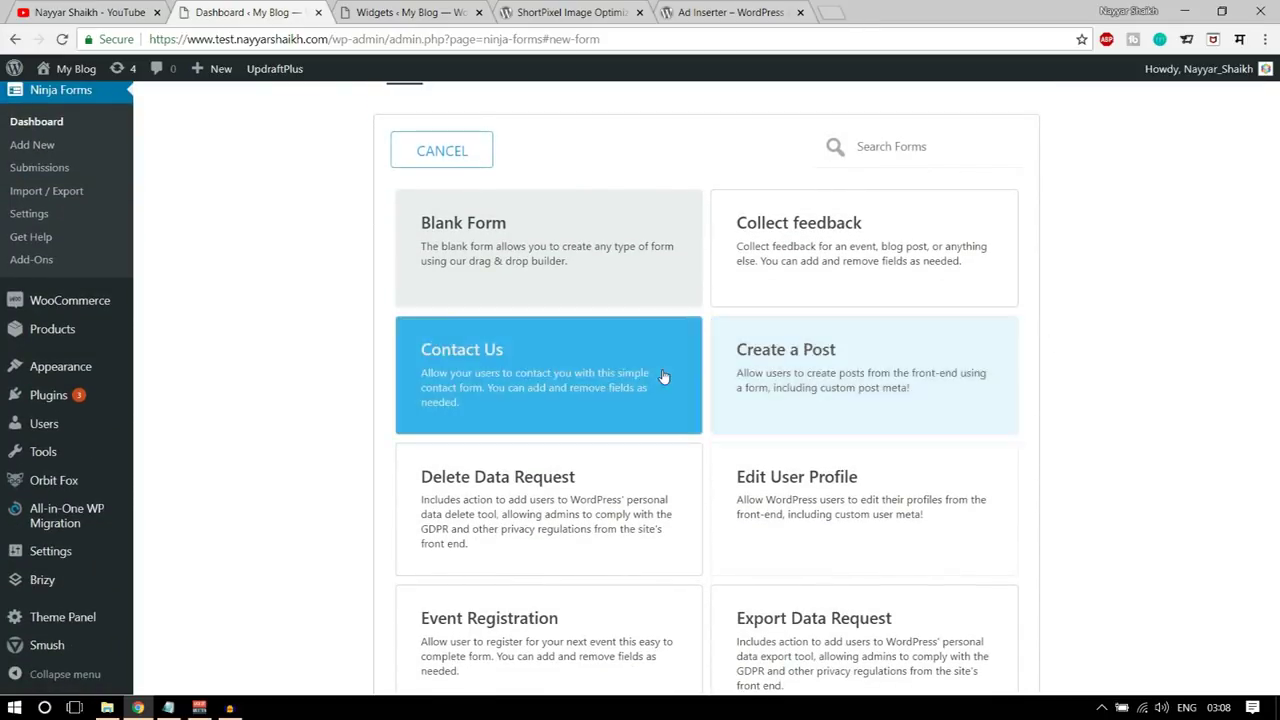
{"action": "scroll", "coordinate": [663, 374], "scroll_direction": "down", "scroll_amount": 2}
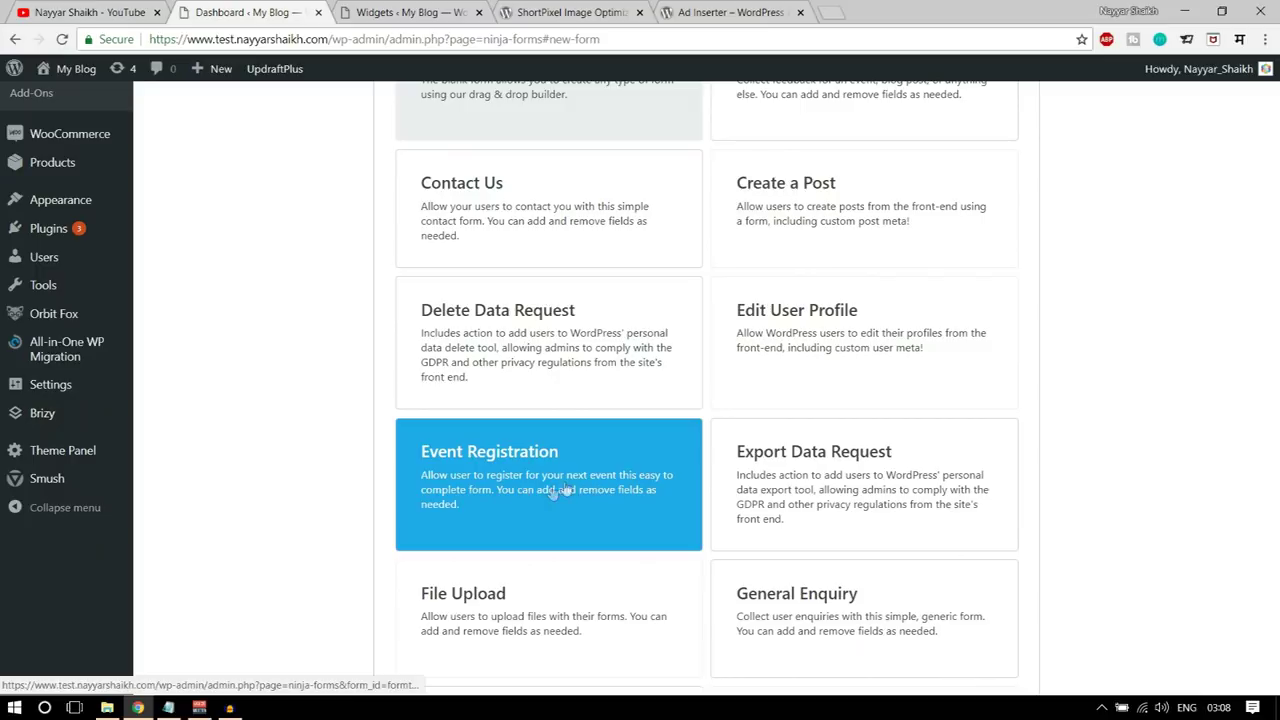
{"action": "scroll", "coordinate": [510, 490], "scroll_direction": "down", "scroll_amount": 2}
{"action": "left_click", "coordinate": [512, 364]}
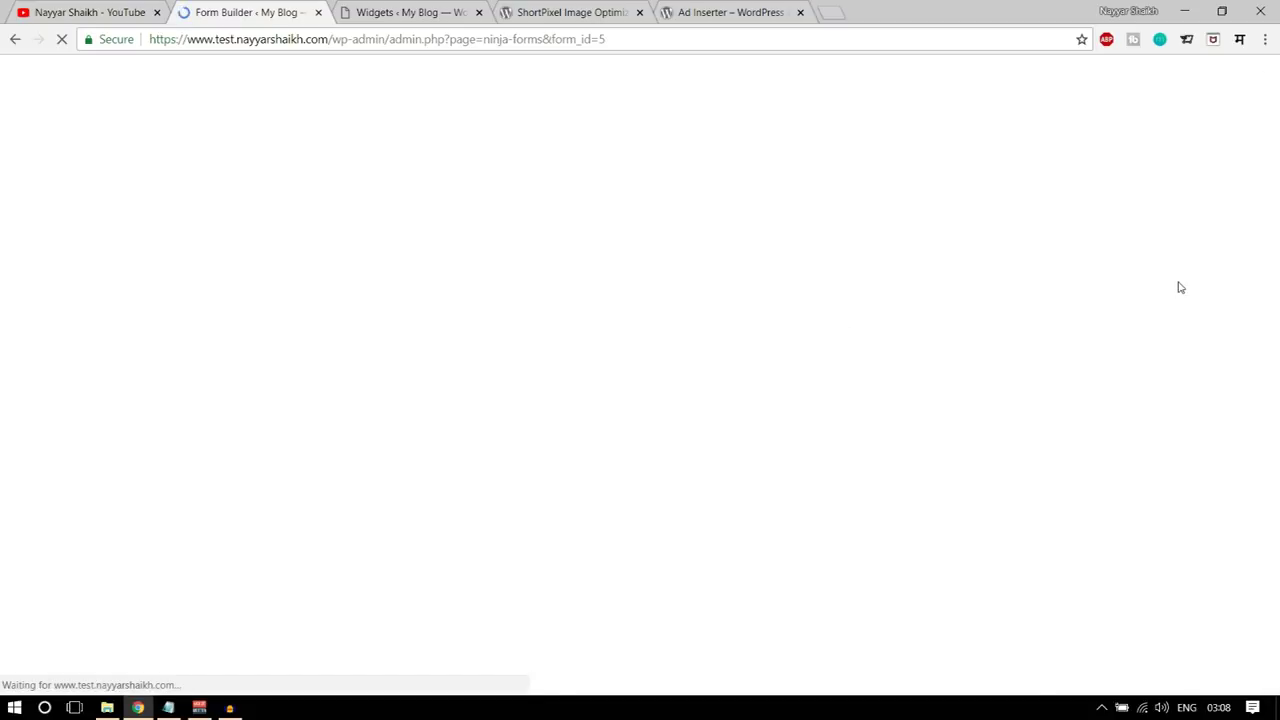
Step: Review the Event Registration form's fields and the settings of the "Any food requirements?" radio list, then close the settings
{"action": "scroll", "coordinate": [560, 305], "scroll_direction": "down", "scroll_amount": 1}
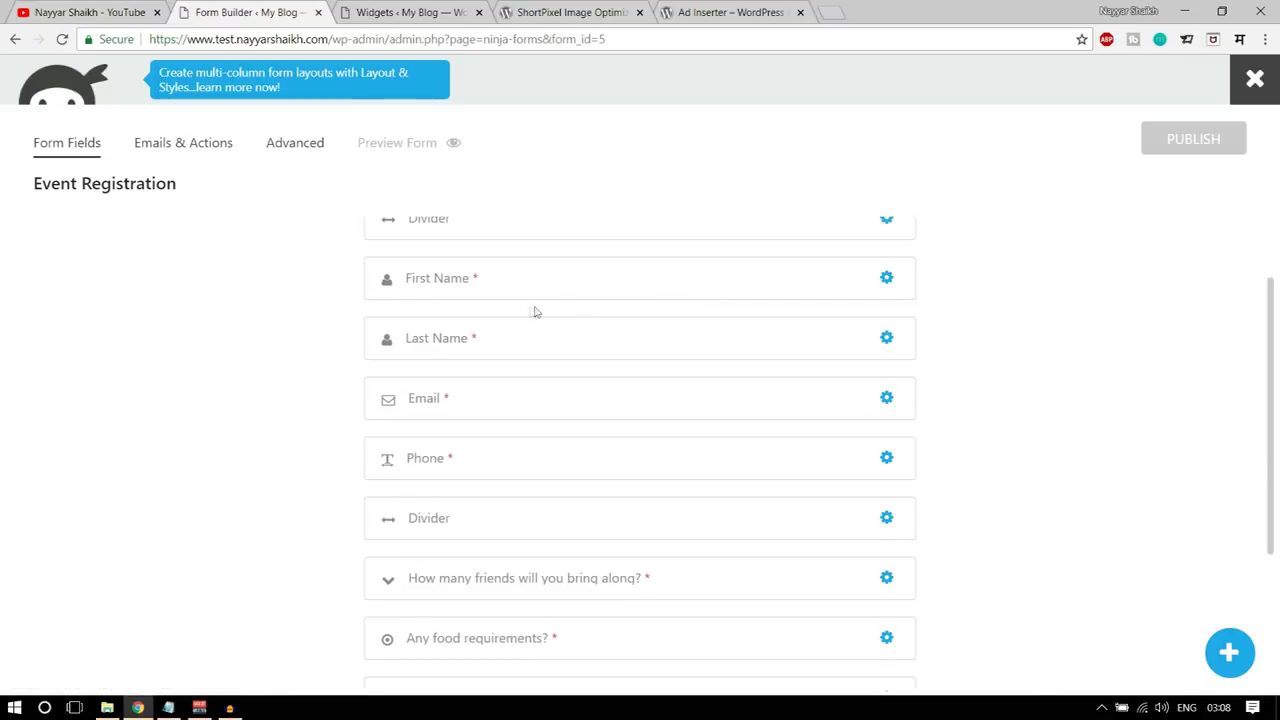
{"action": "scroll", "coordinate": [549, 366], "scroll_direction": "down", "scroll_amount": 2}
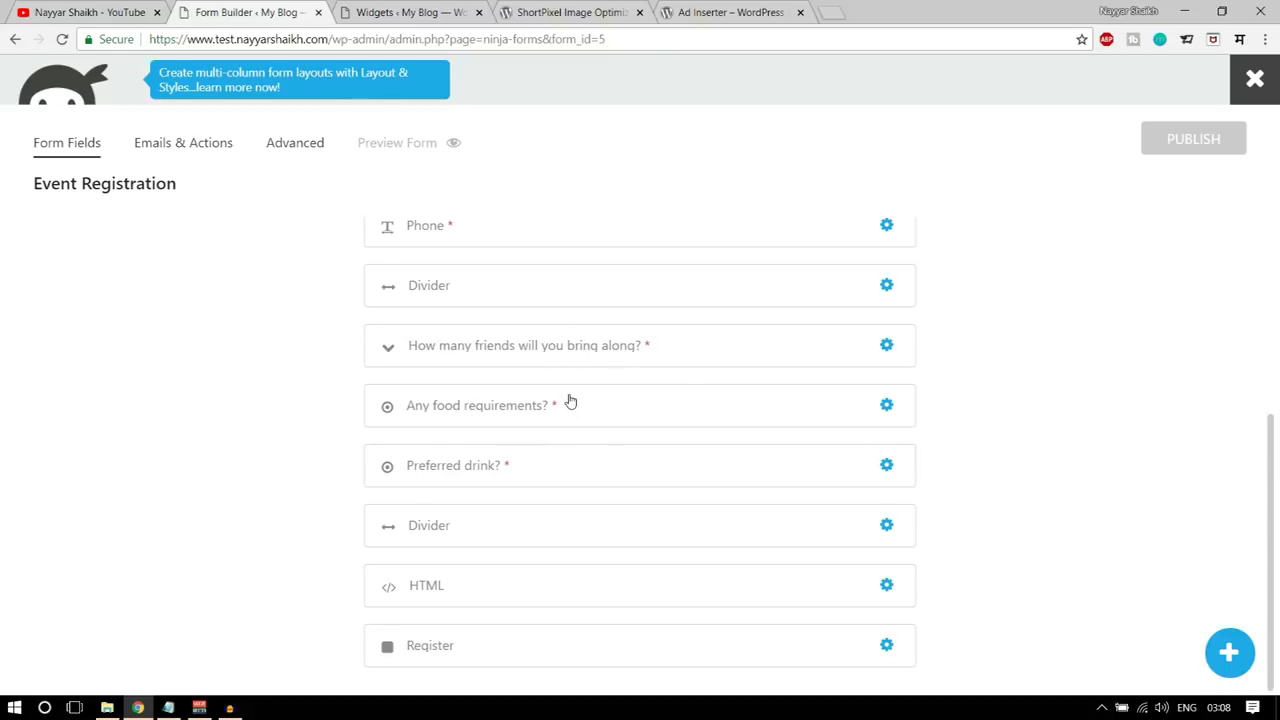
{"action": "left_click", "coordinate": [570, 401]}
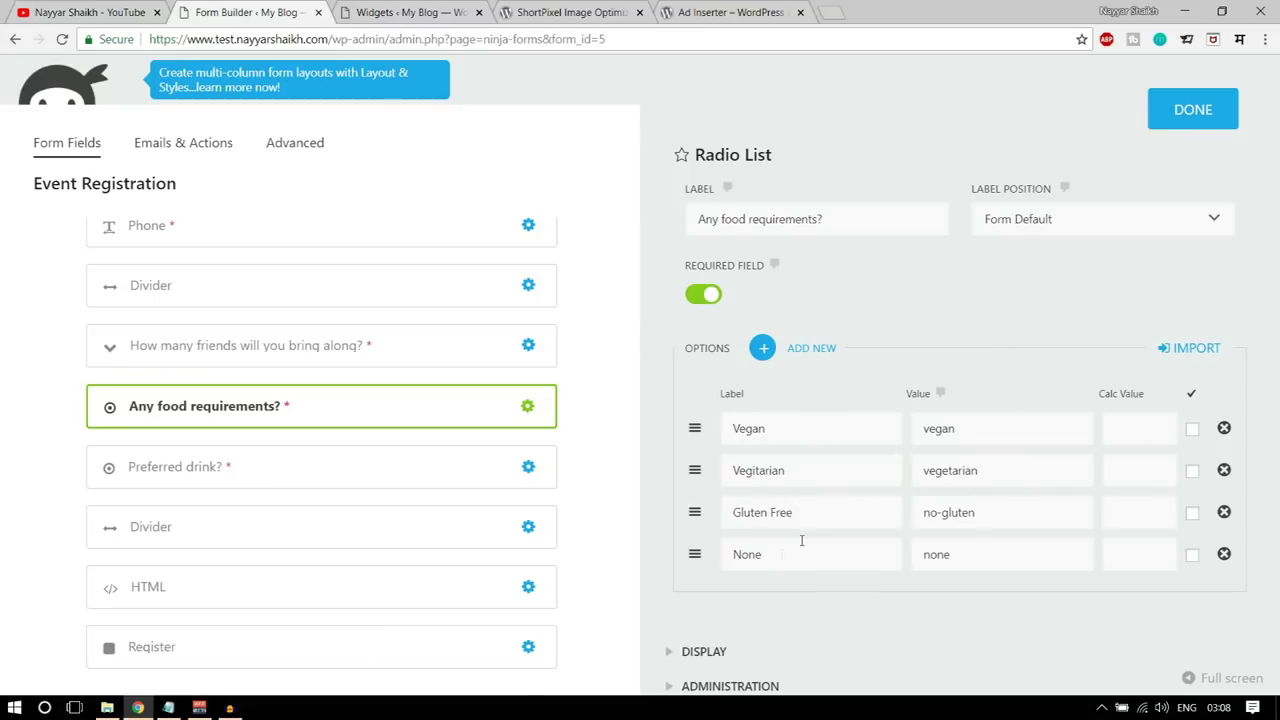
{"action": "scroll", "coordinate": [715, 517], "scroll_direction": "down", "scroll_amount": 1}
{"action": "scroll", "coordinate": [290, 600], "scroll_direction": "up", "scroll_amount": 3}
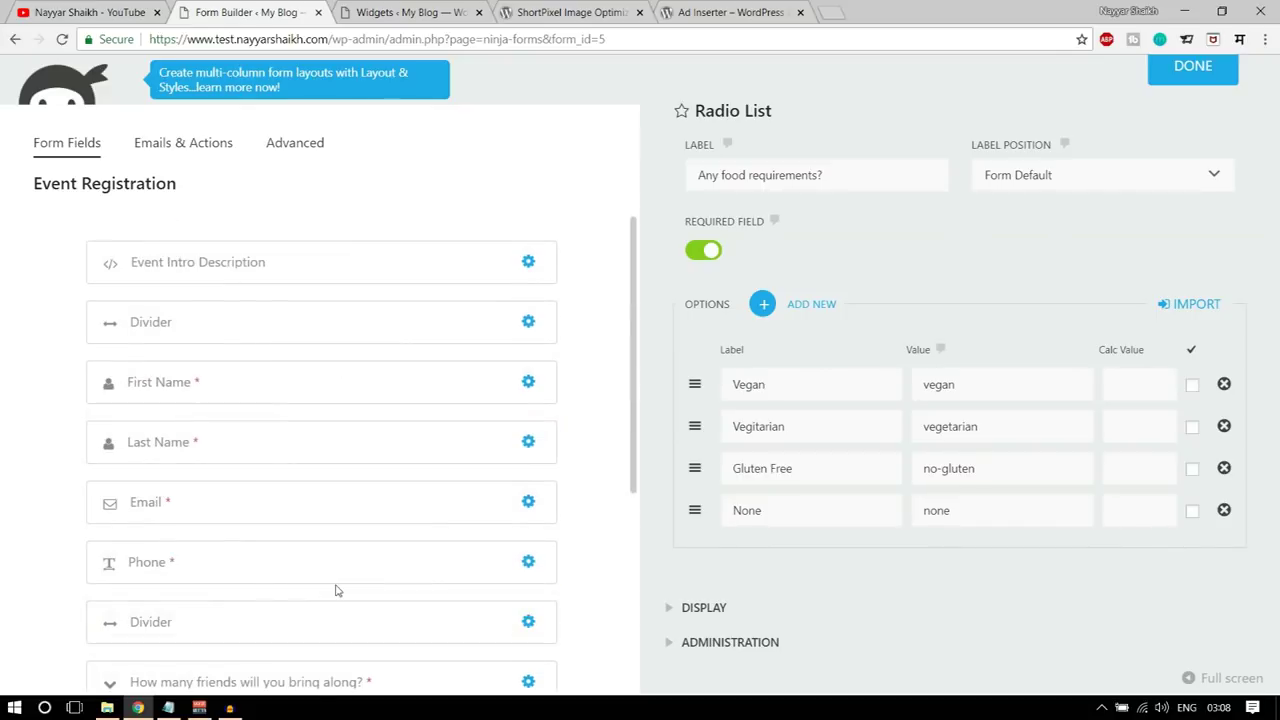
{"action": "scroll", "coordinate": [1134, 251], "scroll_direction": "up", "scroll_amount": 1}
{"action": "left_click", "coordinate": [1213, 124]}
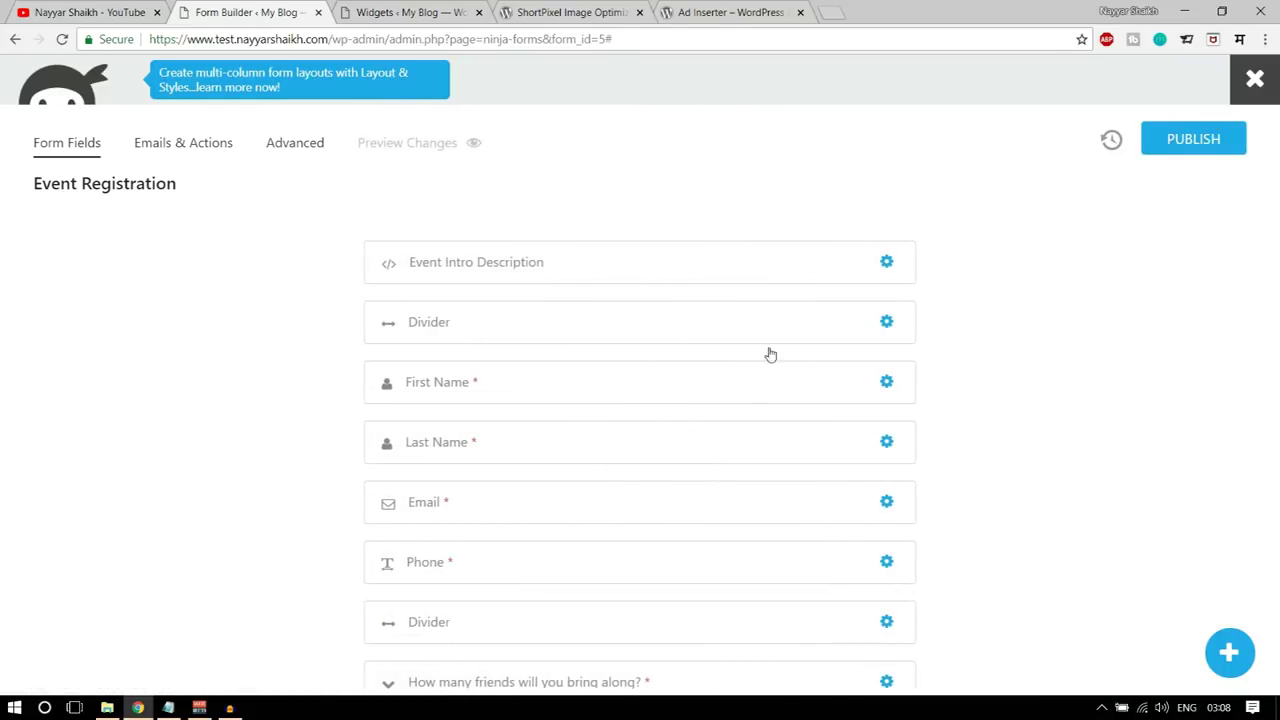
Step: Examine the Phone field's settings, including its Display options, and close them
{"action": "scroll", "coordinate": [760, 432], "scroll_direction": "down", "scroll_amount": 1}
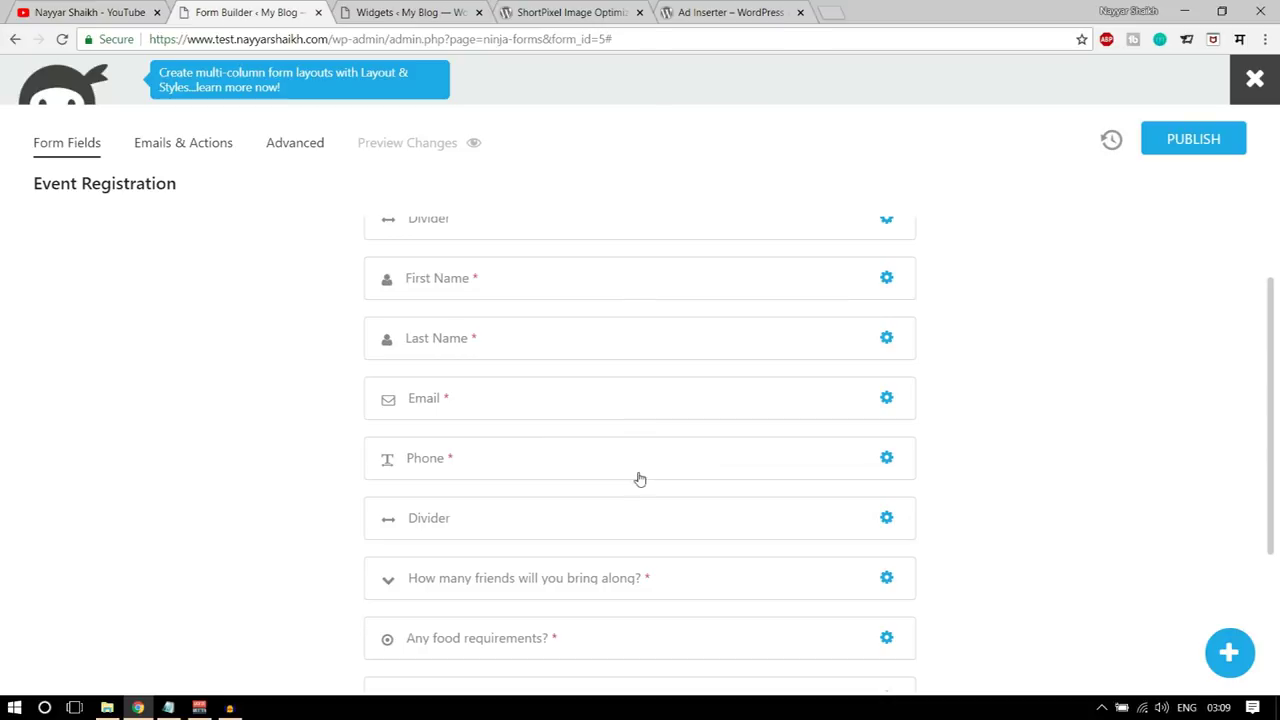
{"action": "left_click", "coordinate": [558, 463]}
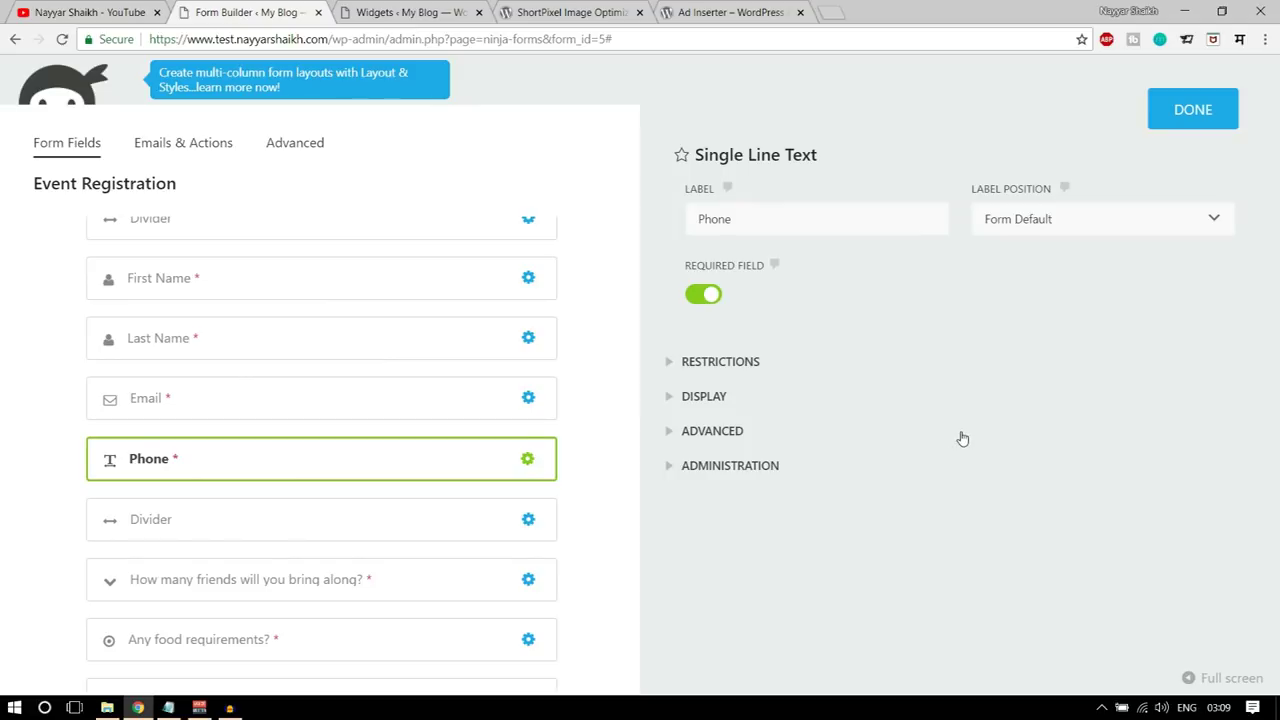
{"action": "left_click", "coordinate": [527, 458]}
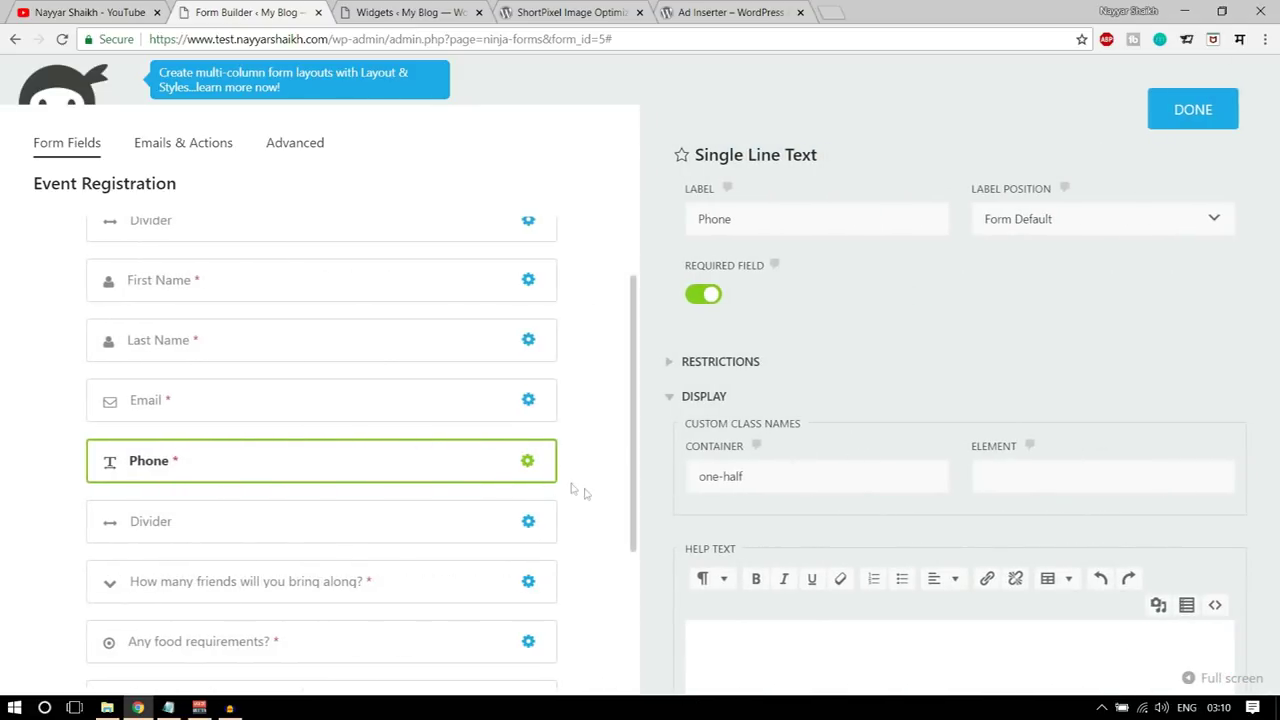
{"action": "left_click", "coordinate": [1193, 112]}
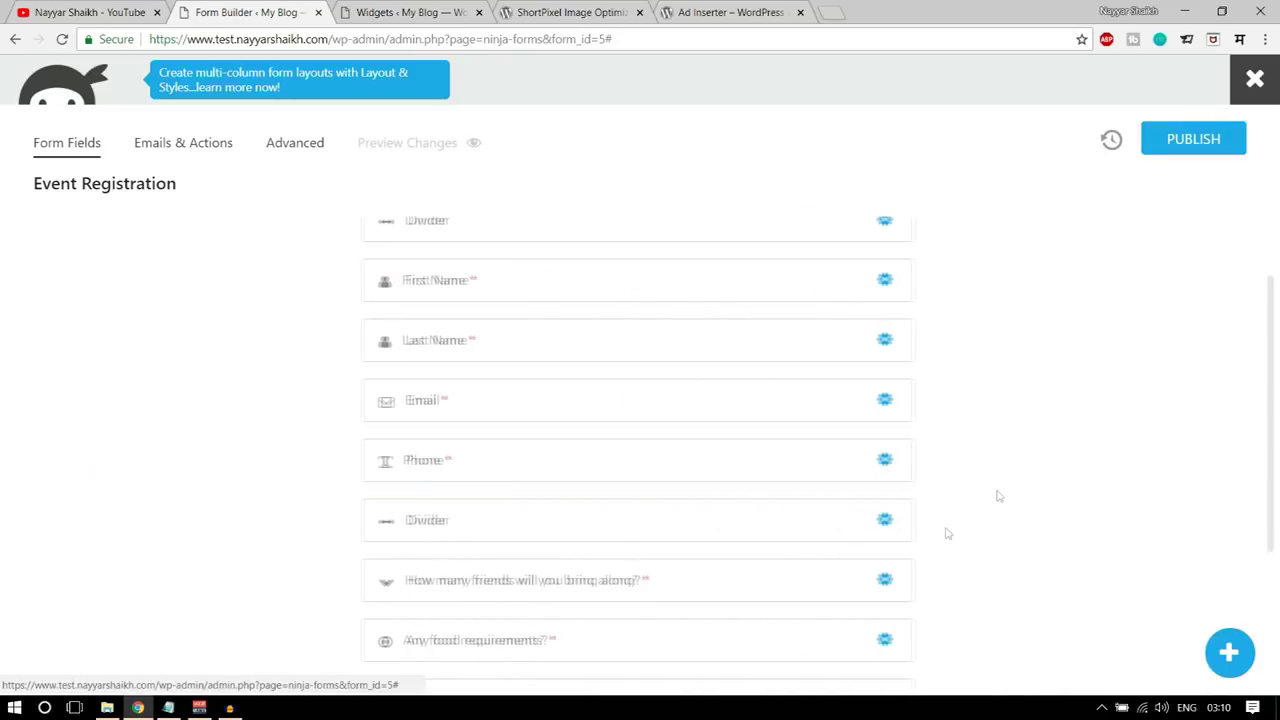
Step: Add a Single Checkbox field between First Name and Last Name in the Event Registration form and finish adding fields
{"action": "mouse_move", "coordinate": [862, 462]}
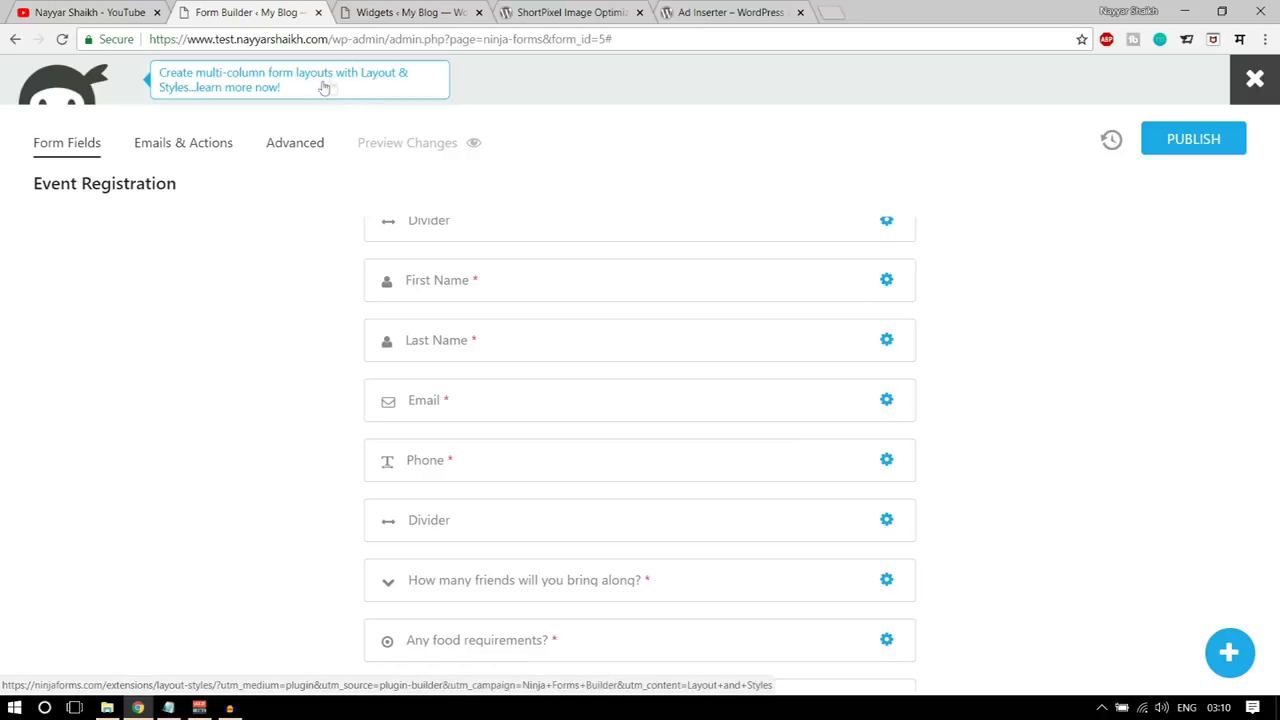
{"action": "left_click", "coordinate": [1240, 657]}
{"action": "scroll", "coordinate": [1016, 446], "scroll_direction": "down", "scroll_amount": 2}
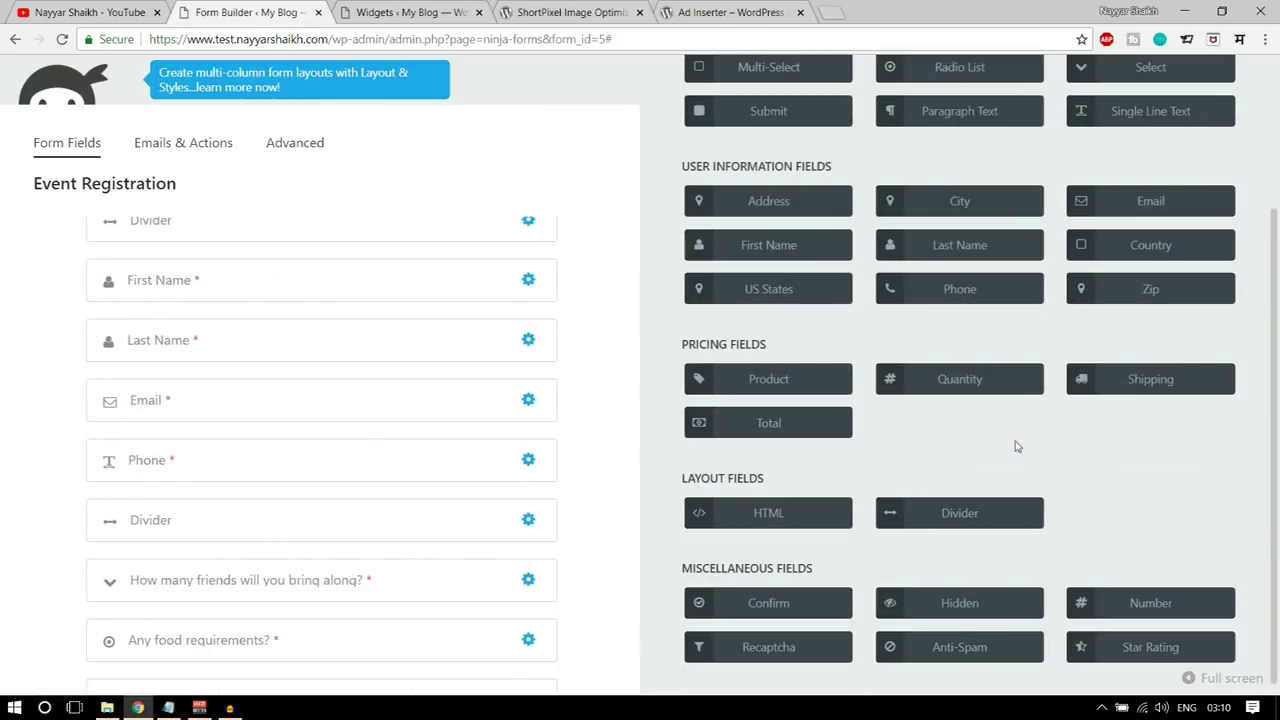
{"action": "scroll", "coordinate": [857, 400], "scroll_direction": "down", "scroll_amount": 1}
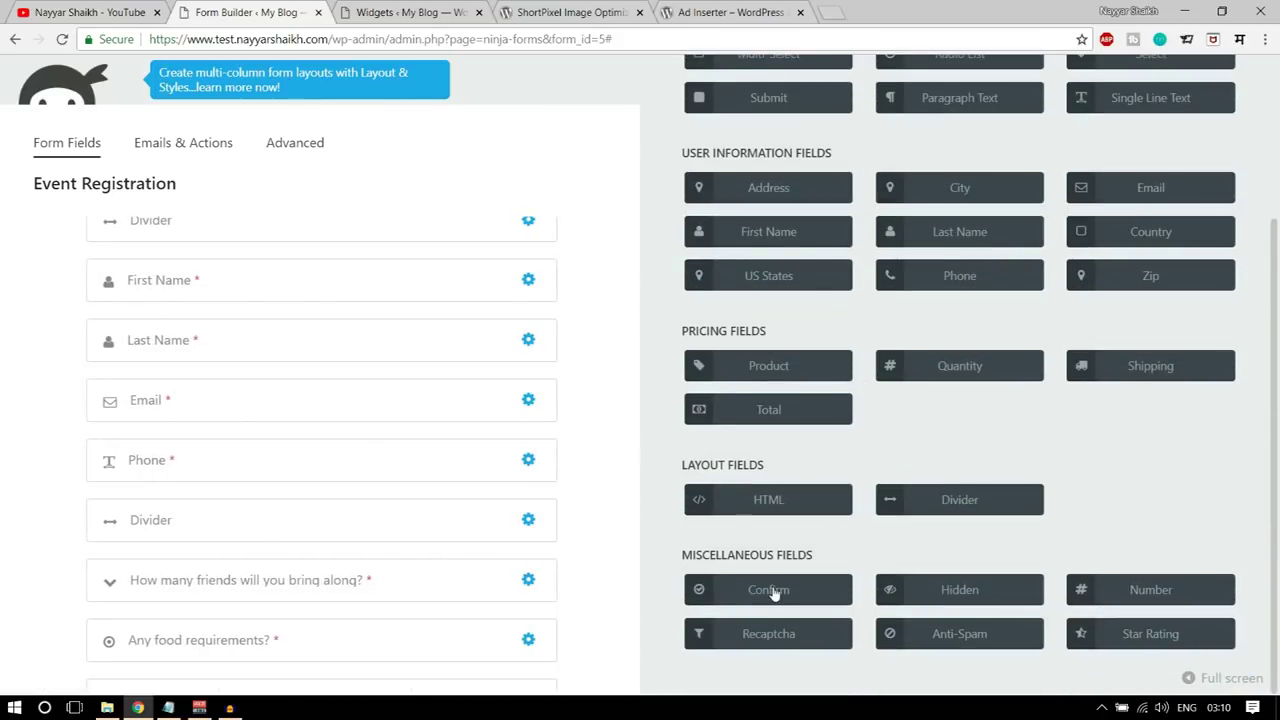
{"action": "scroll", "coordinate": [795, 430], "scroll_direction": "up", "scroll_amount": 3}
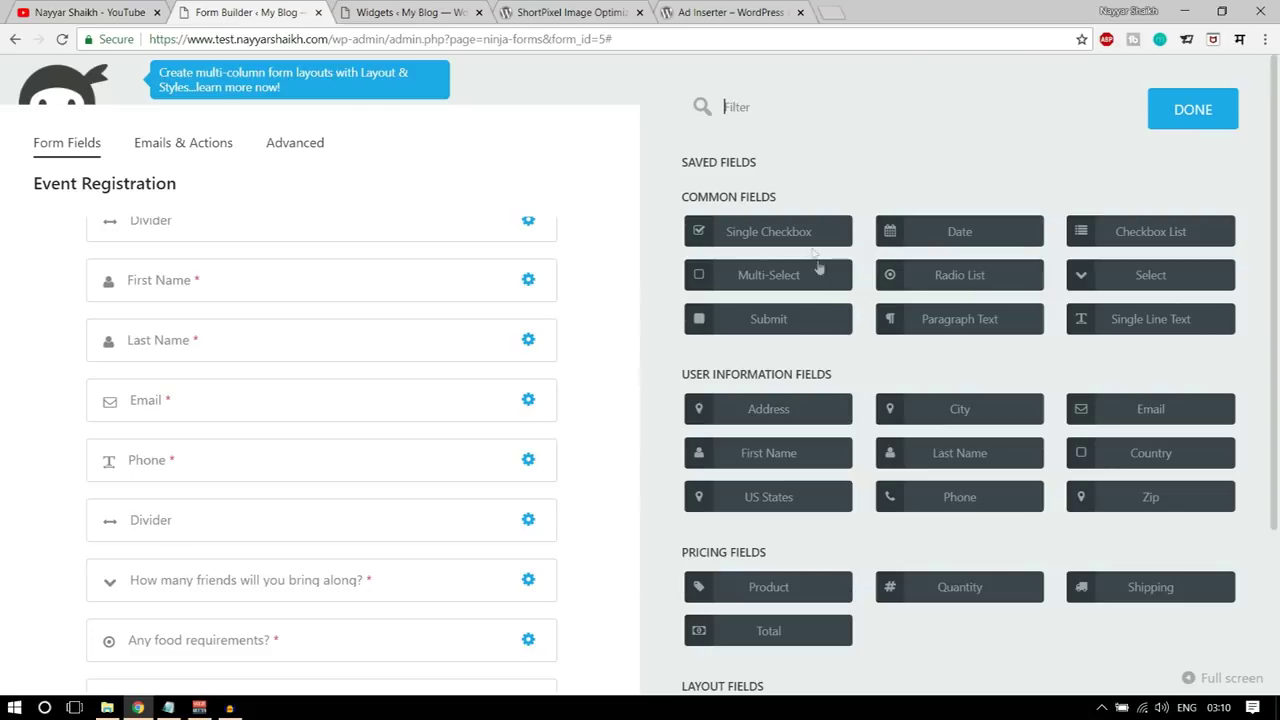
{"action": "left_click_drag", "start_coordinate": [803, 237], "coordinate": [263, 340]}
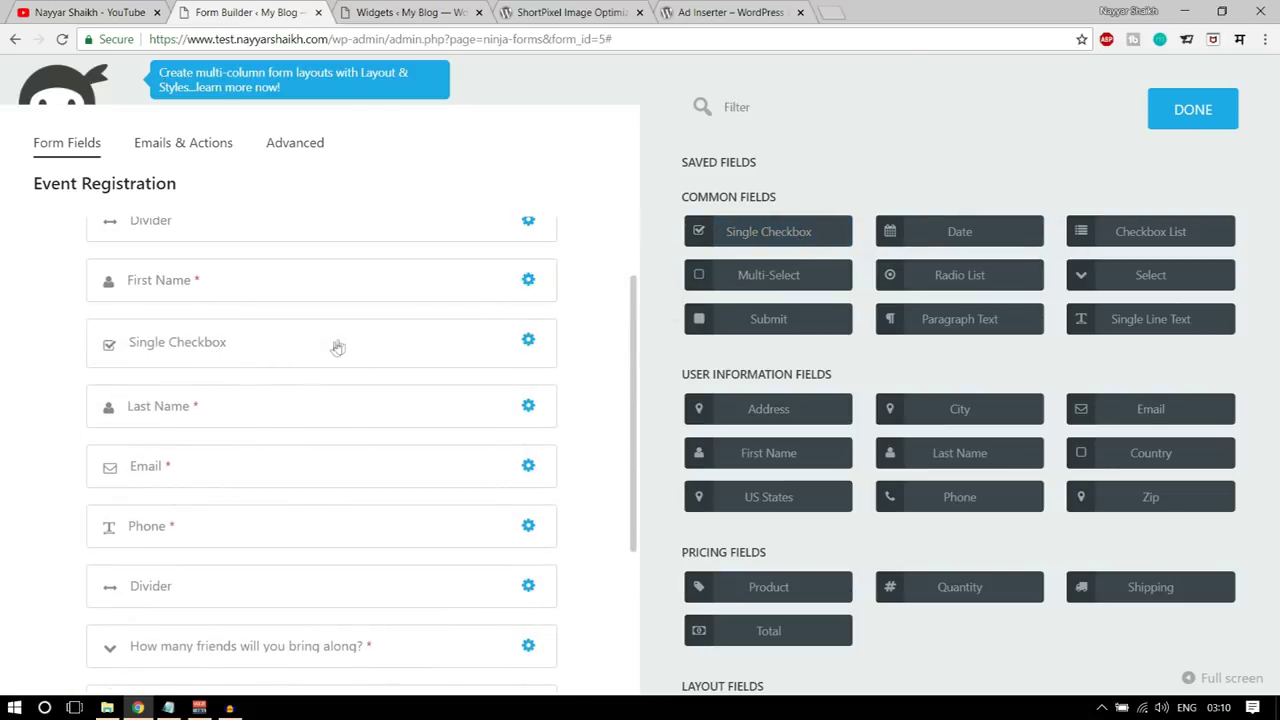
{"action": "left_click", "coordinate": [1192, 110]}
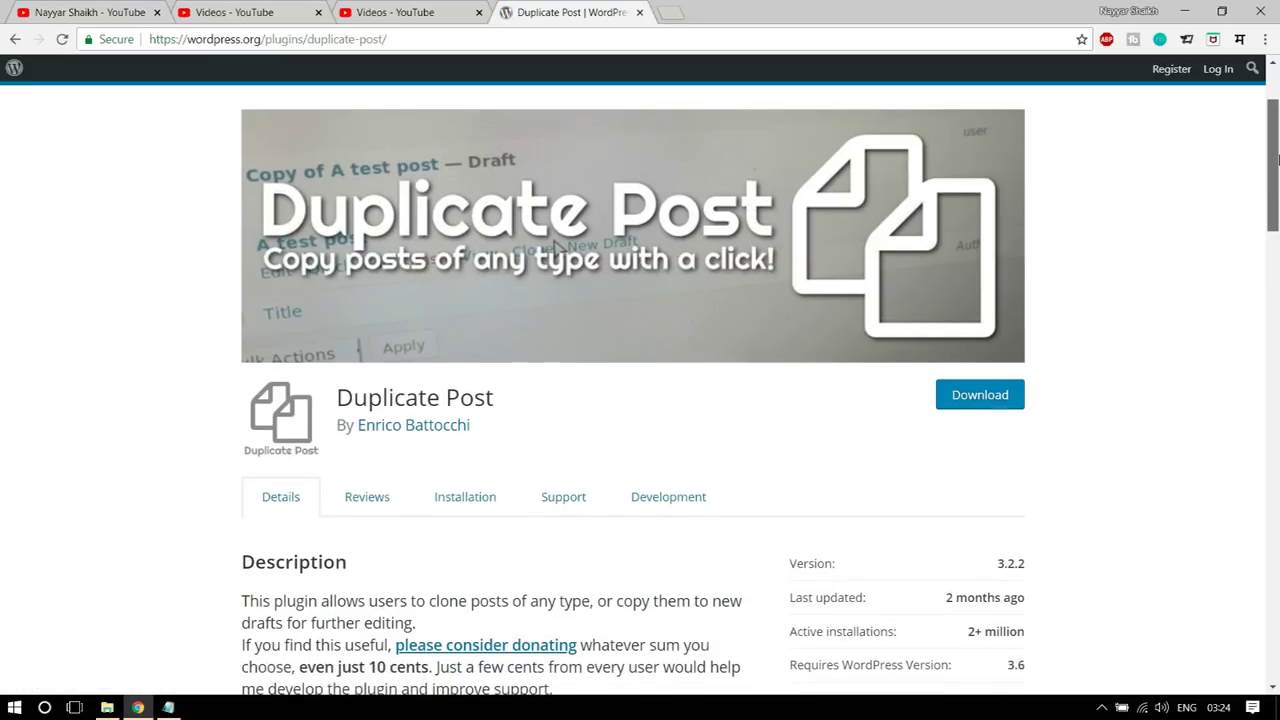
Step: Clone the "Hello world!" post from the site's list of posts
{"action": "scroll", "coordinate": [555, 214], "scroll_direction": "down", "scroll_amount": 1}
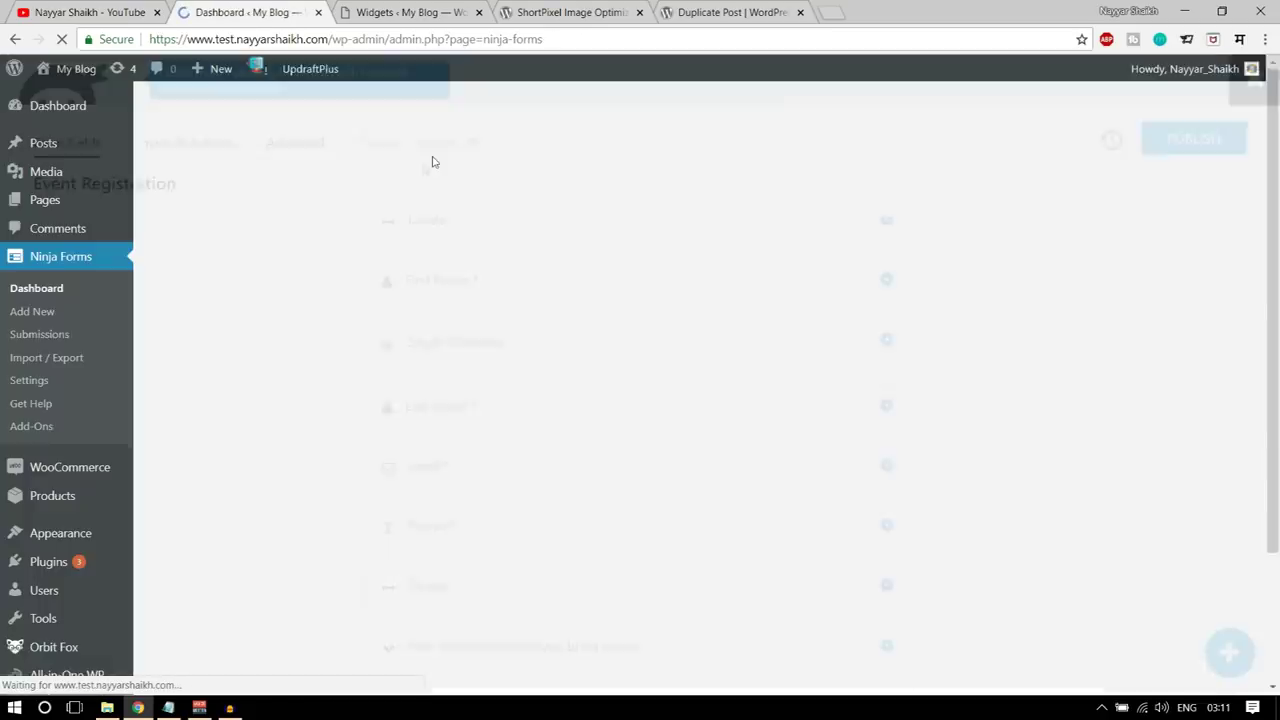
{"action": "left_click", "coordinate": [59, 145]}
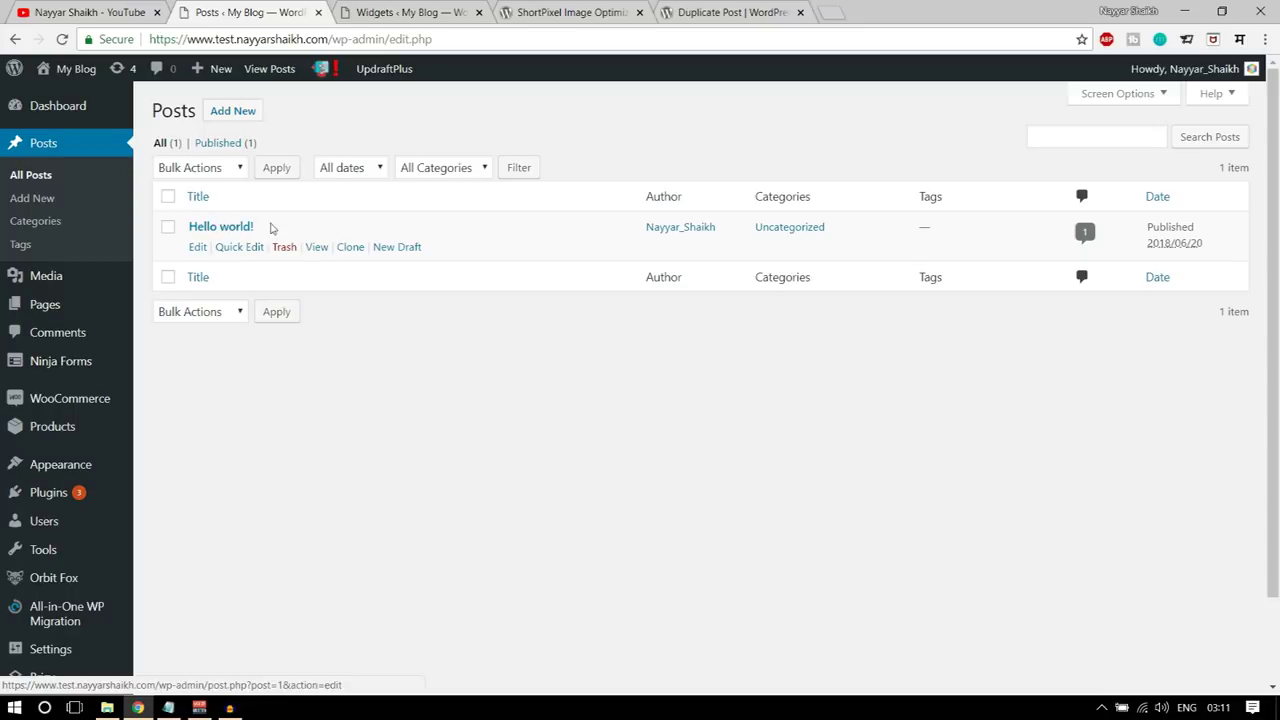
{"action": "left_click", "coordinate": [349, 248]}
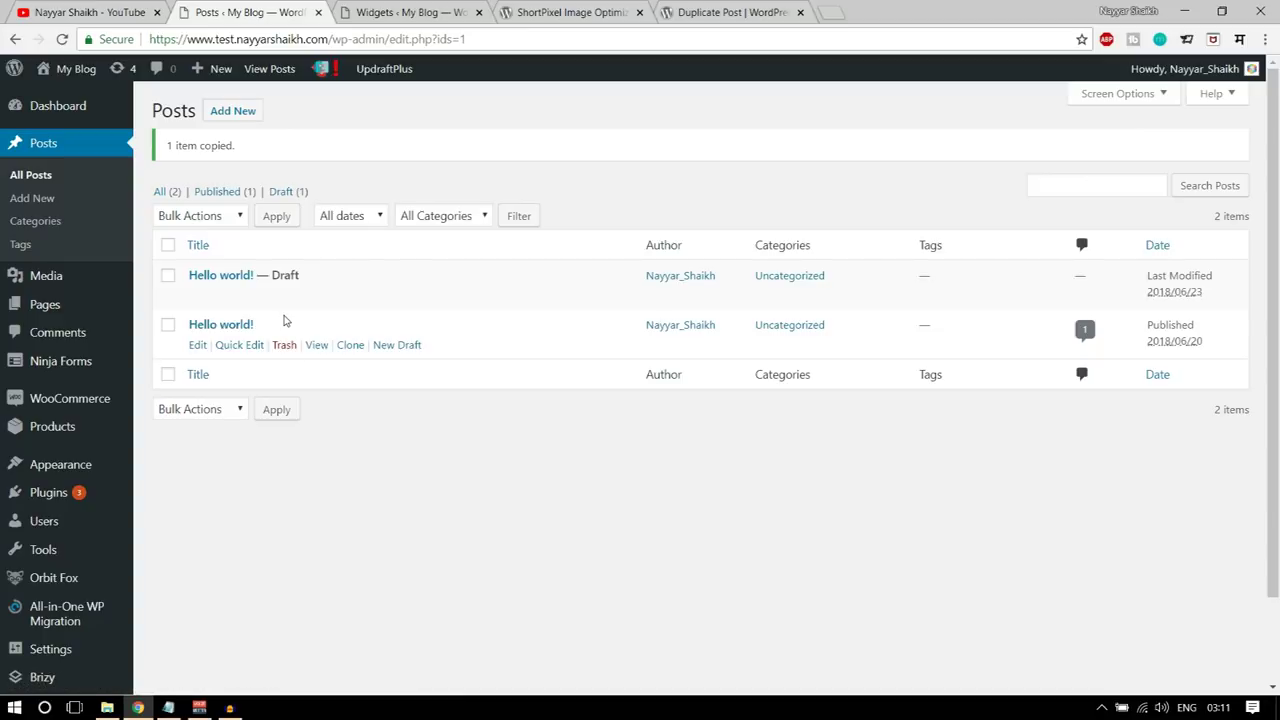
Step: Open the published "Hello world!" post for editing and look through its content and settings
{"action": "left_click", "coordinate": [199, 345]}
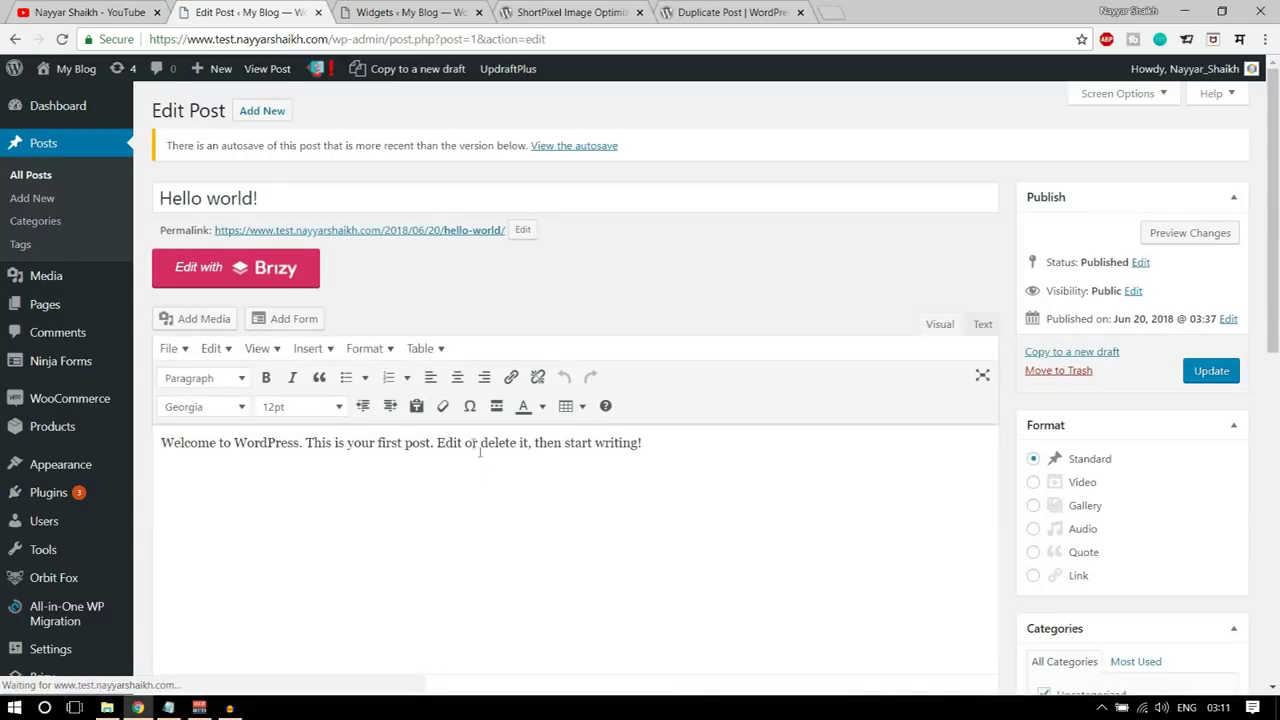
{"action": "scroll", "coordinate": [480, 452], "scroll_direction": "down", "scroll_amount": 3}
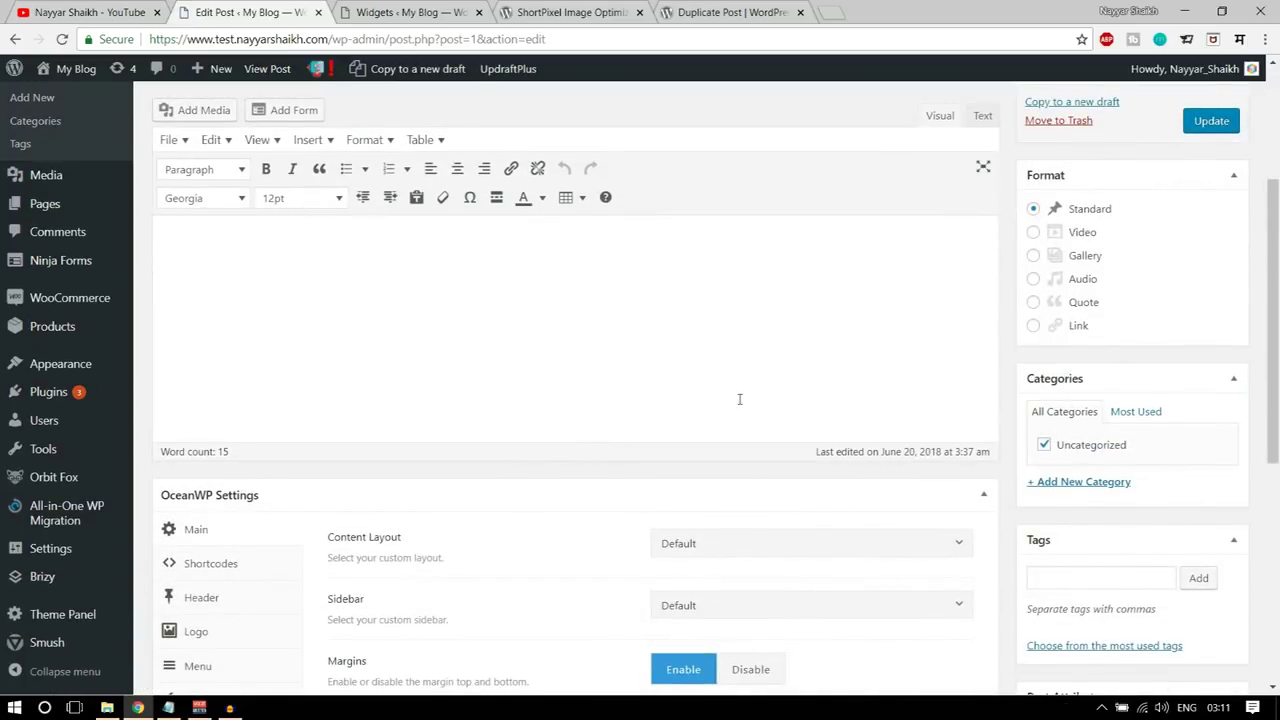
{"action": "scroll", "coordinate": [780, 397], "scroll_direction": "down", "scroll_amount": 5}
{"action": "scroll", "coordinate": [786, 403], "scroll_direction": "up", "scroll_amount": 8}
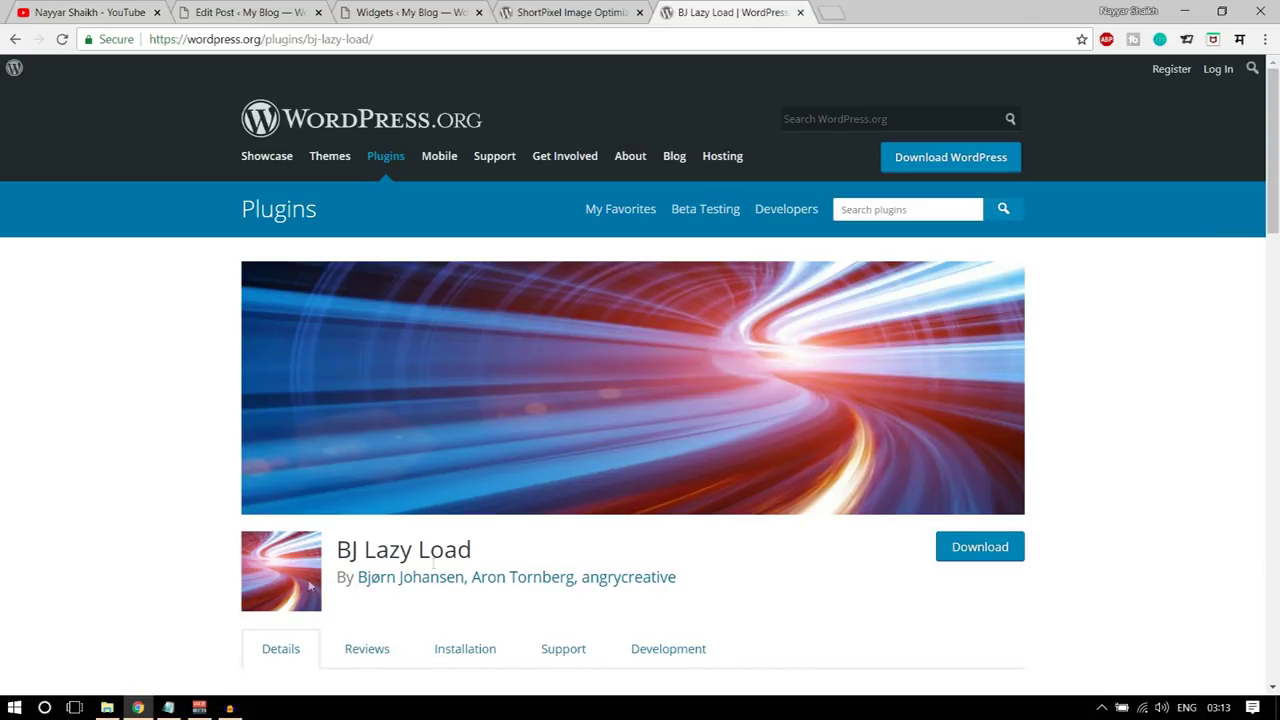
Step: Examine the BJ Lazy Load plugin page on WordPress.org, including its description, optional usage and FAQ
{"action": "scroll", "coordinate": [594, 605], "scroll_direction": "down", "scroll_amount": 9}
{"action": "scroll", "coordinate": [594, 607], "scroll_direction": "down", "scroll_amount": 5}
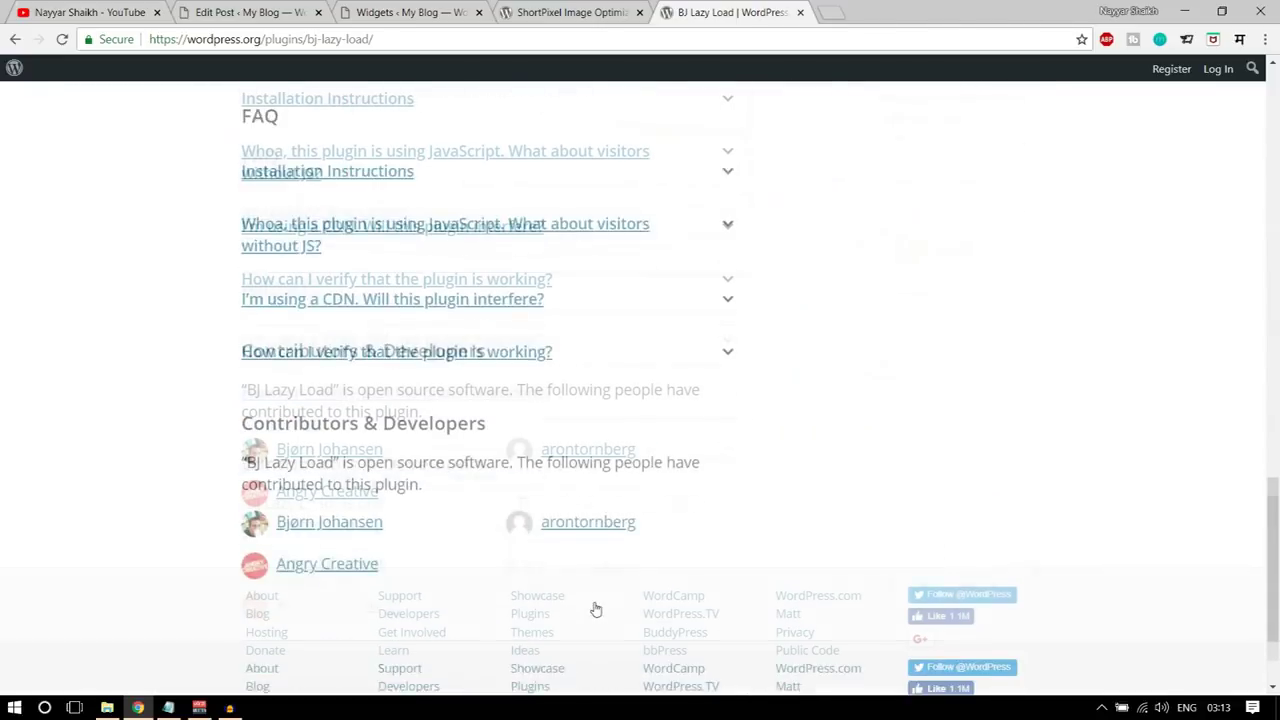
{"action": "scroll", "coordinate": [591, 608], "scroll_direction": "up", "scroll_amount": 5}
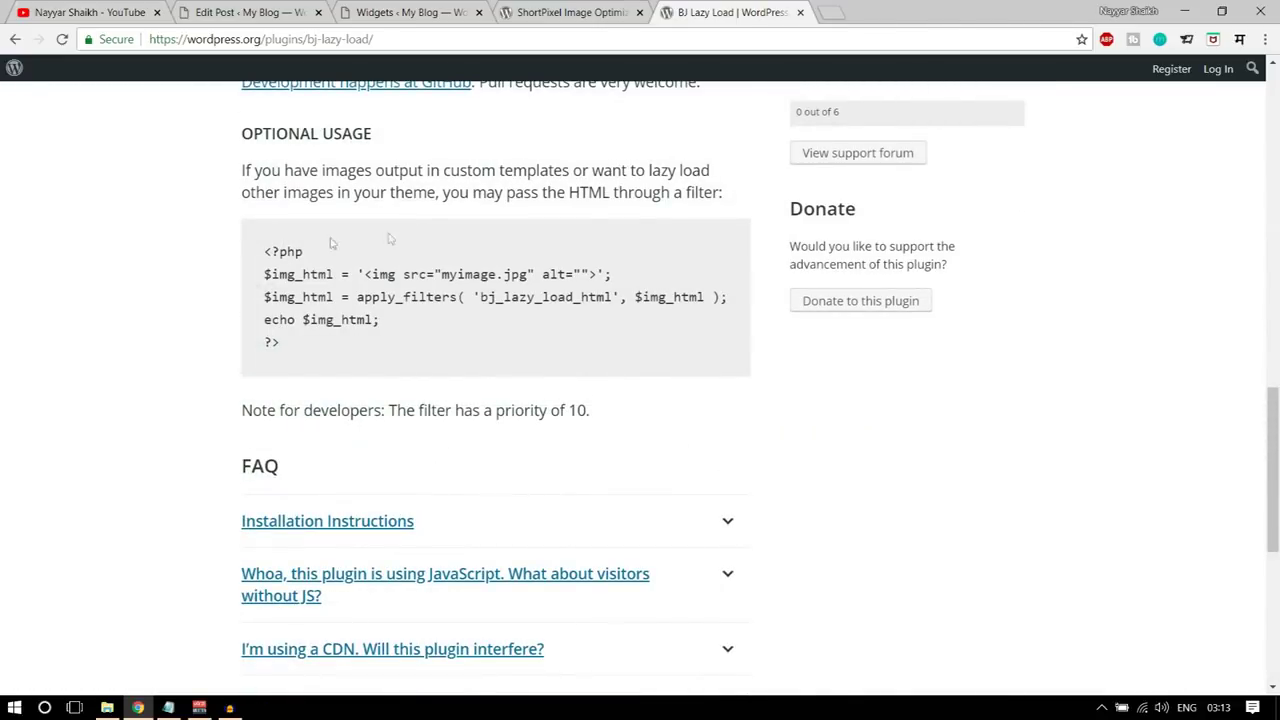
{"action": "scroll", "coordinate": [596, 450], "scroll_direction": "up", "scroll_amount": 10}
{"action": "scroll", "coordinate": [598, 486], "scroll_direction": "up", "scroll_amount": 4}
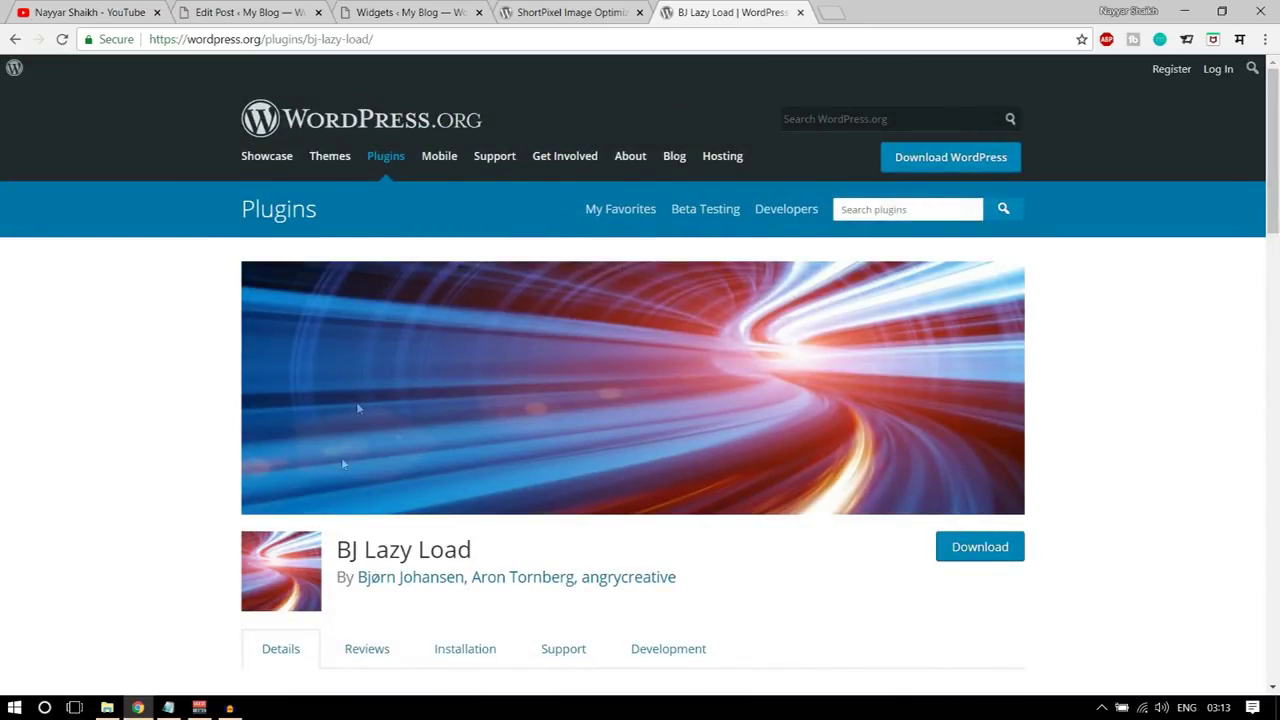
{"action": "scroll", "coordinate": [438, 486], "scroll_direction": "down", "scroll_amount": 15}
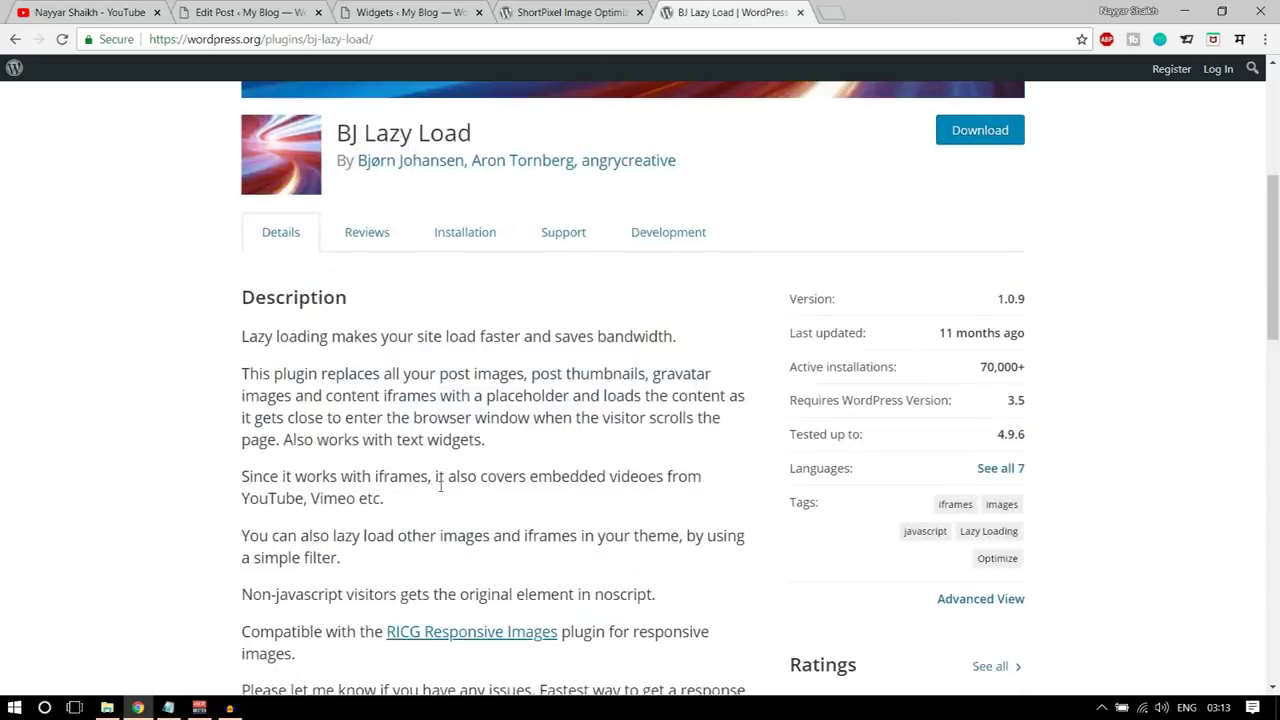
{"action": "scroll", "coordinate": [420, 562], "scroll_direction": "up", "scroll_amount": 15}
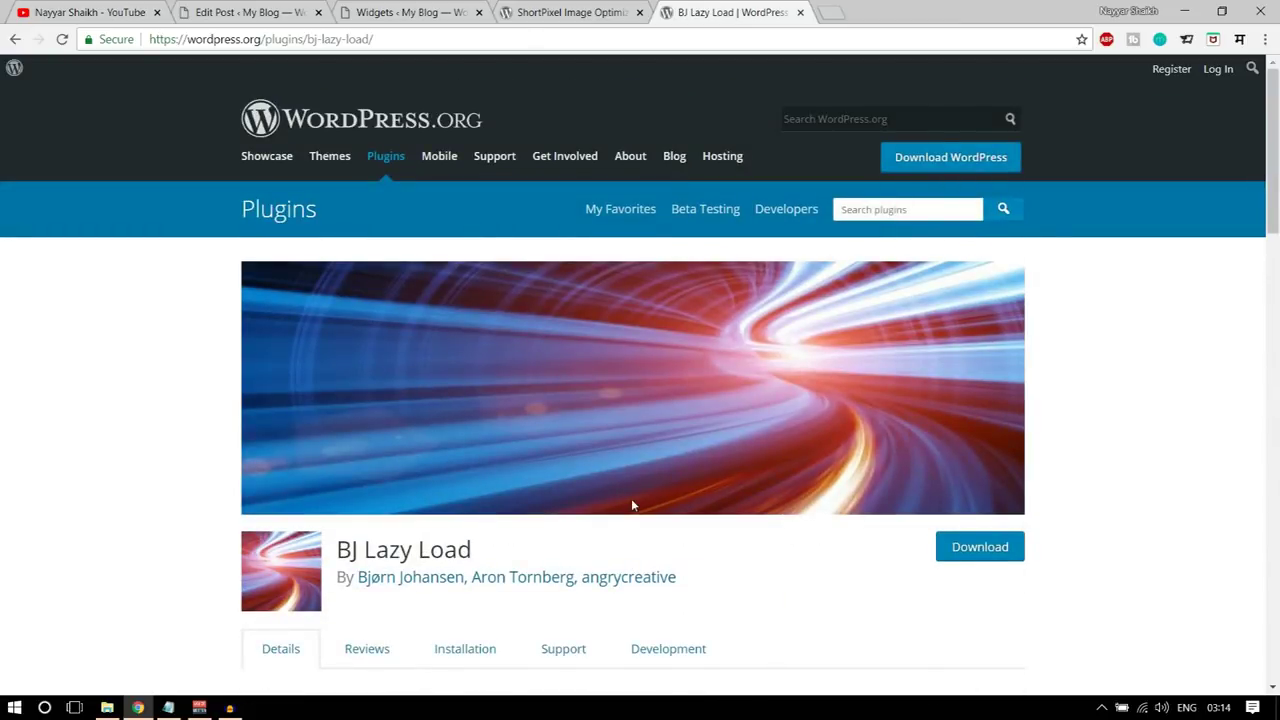
{"action": "scroll", "coordinate": [631, 502], "scroll_direction": "down", "scroll_amount": 15}
{"action": "scroll", "coordinate": [632, 505], "scroll_direction": "down", "scroll_amount": 3}
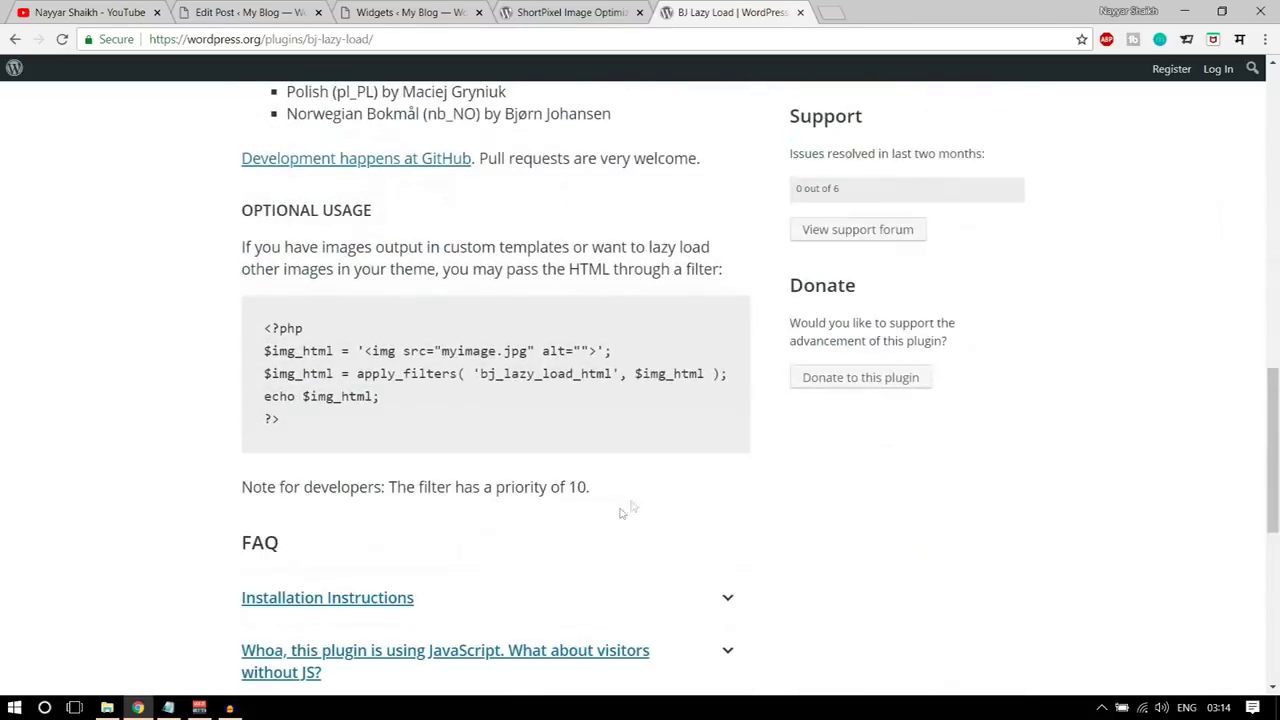